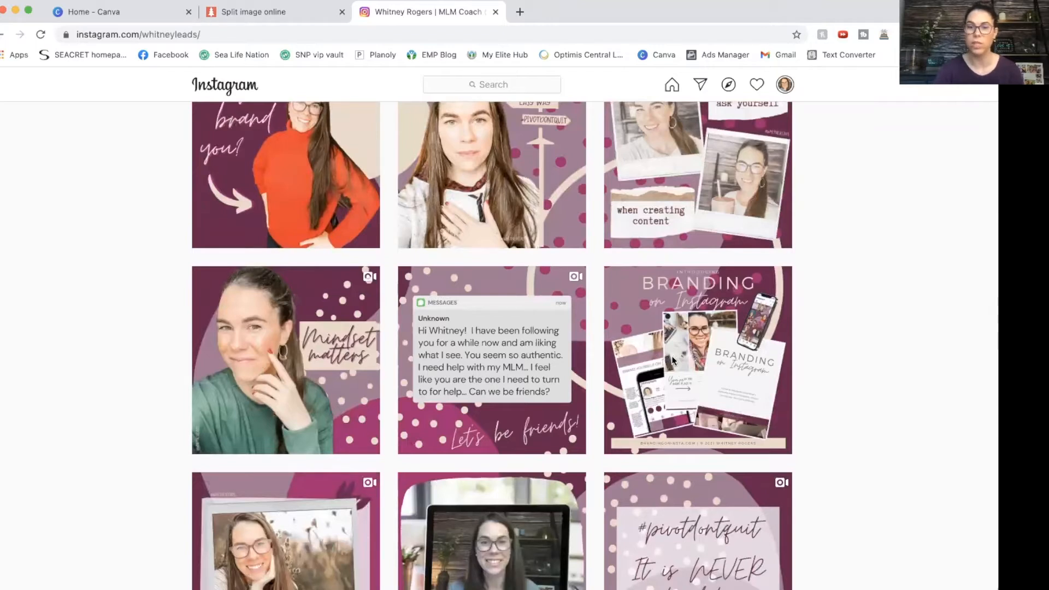
- Look through the Instagram profile's post grid to see how the background pattern flows across neighbouring posts
{"action": "scroll", "coordinate": [829, 501], "scroll_direction": "down", "scroll_amount": 3}
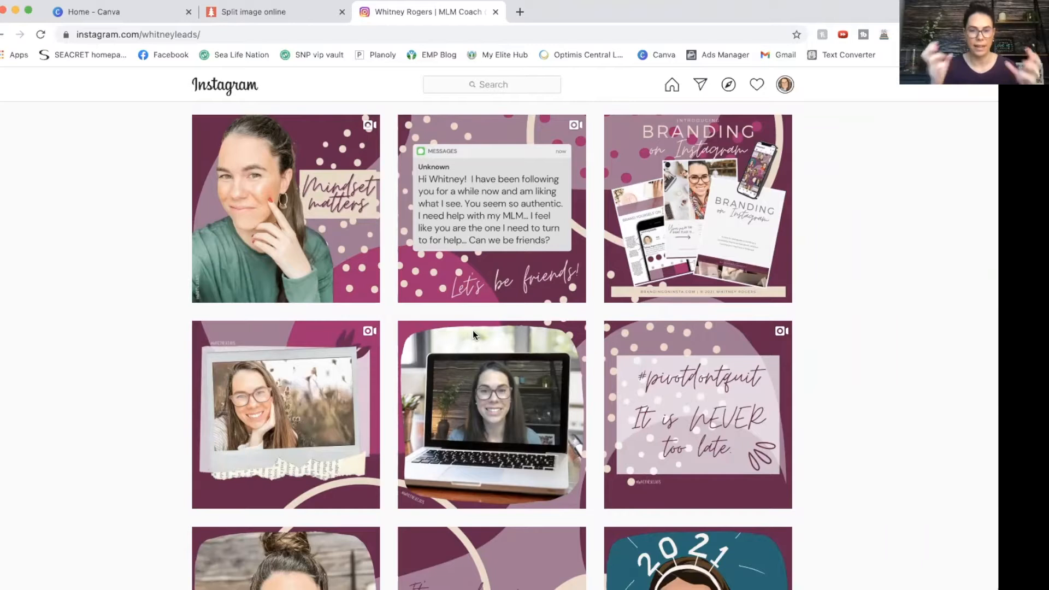
{"action": "scroll", "coordinate": [473, 330], "scroll_direction": "down", "scroll_amount": 14}
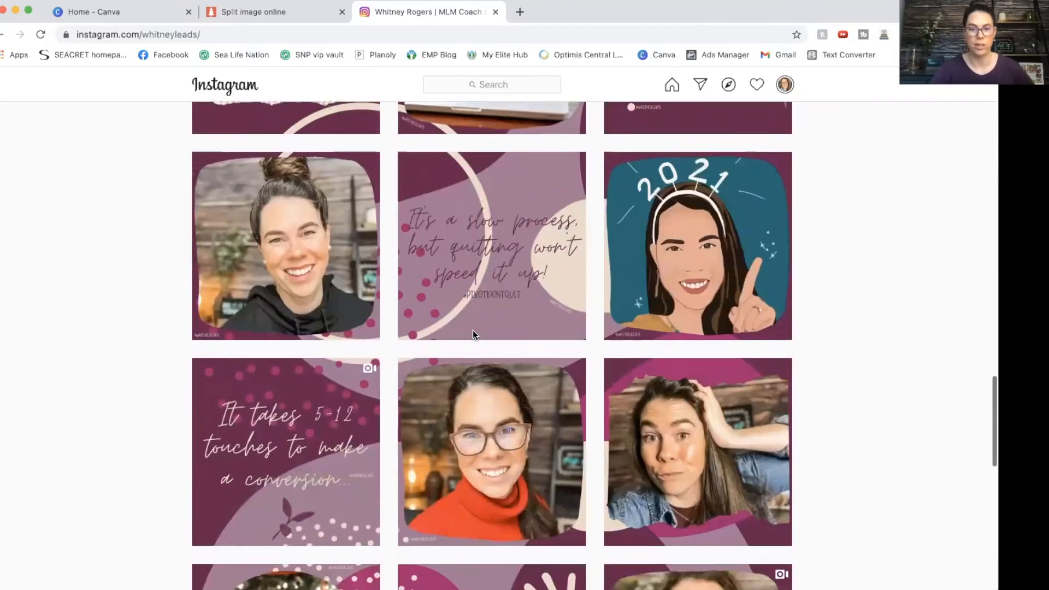
{"action": "scroll", "coordinate": [473, 330], "scroll_direction": "down", "scroll_amount": 9}
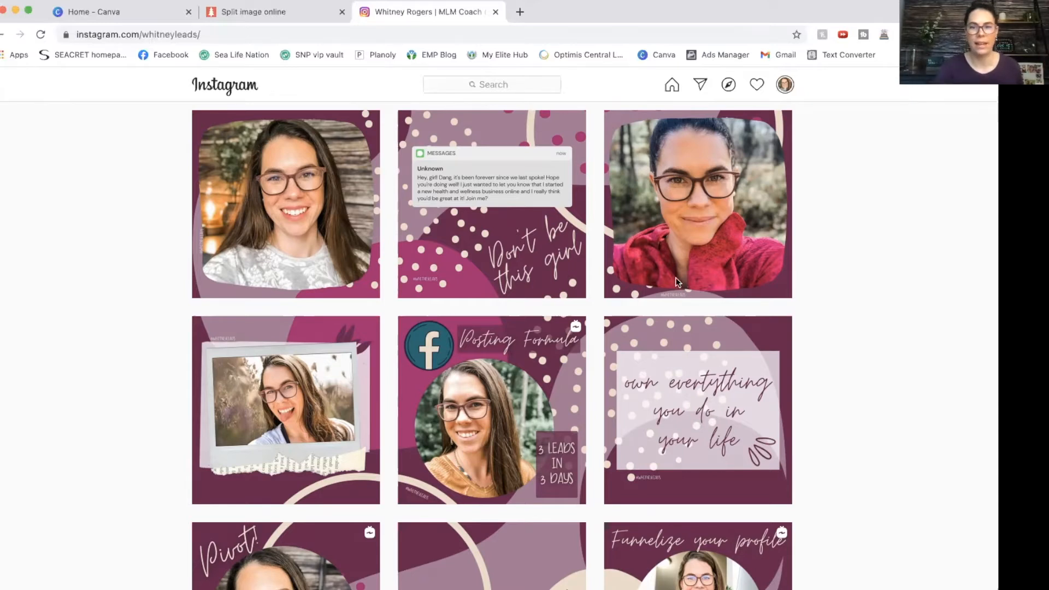
{"action": "scroll", "coordinate": [682, 276], "scroll_direction": "up", "scroll_amount": 20}
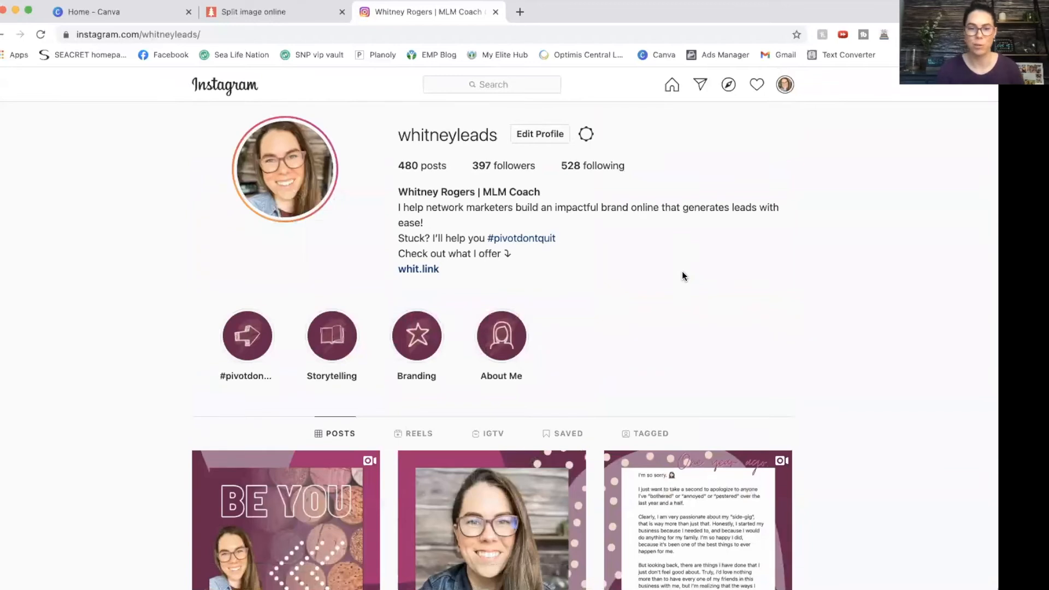
{"action": "scroll", "coordinate": [682, 275], "scroll_direction": "down", "scroll_amount": 5}
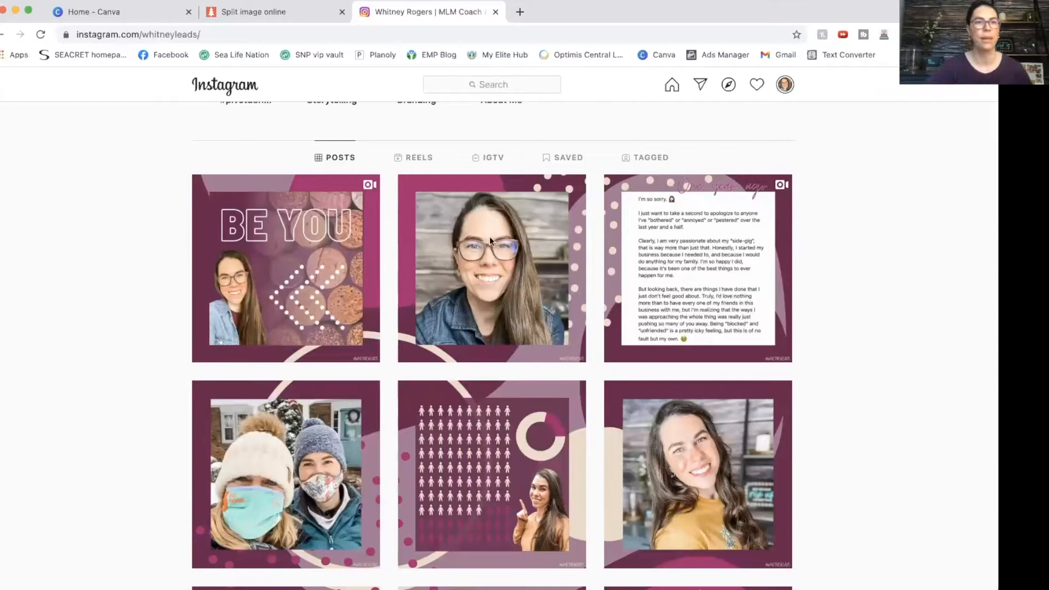
- Switch to Canva, create a blank Instagram Post design and resize it to 3240 × 6480 px
{"action": "left_click", "coordinate": [134, 12]}
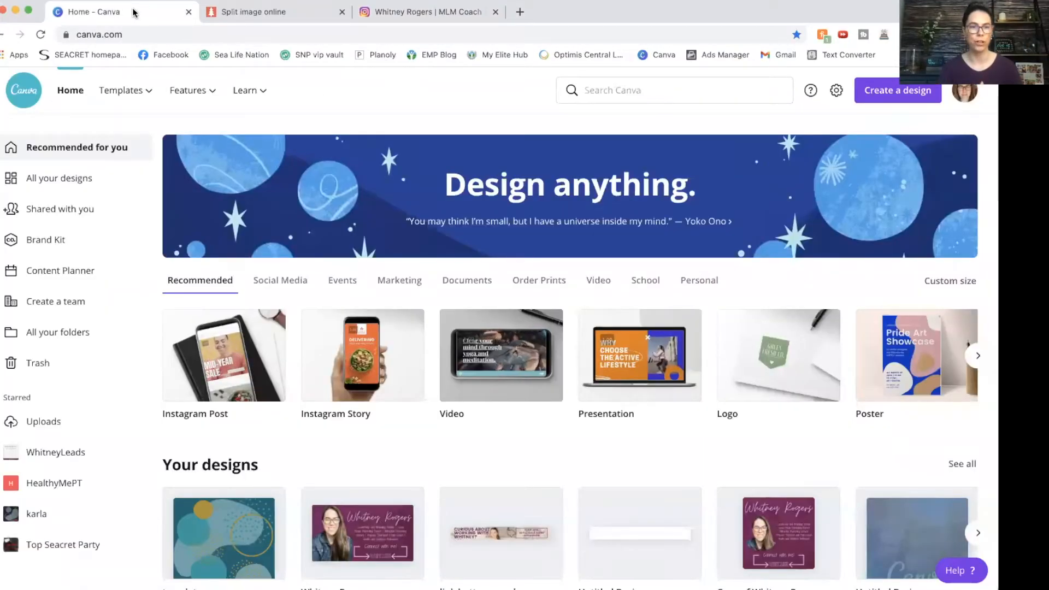
{"action": "left_click", "coordinate": [256, 376]}
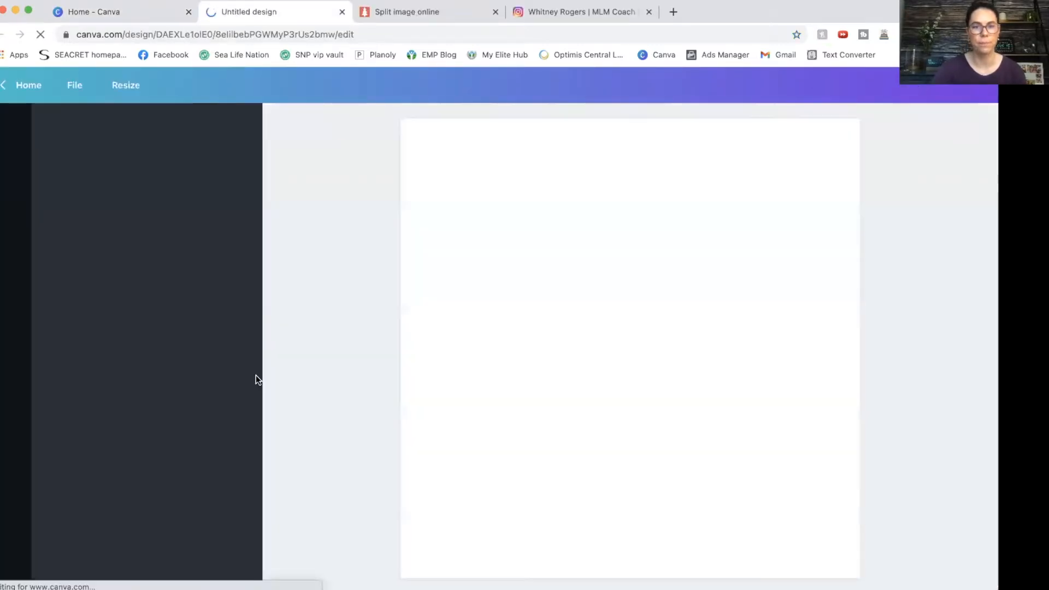
{"action": "left_click", "coordinate": [125, 91]}
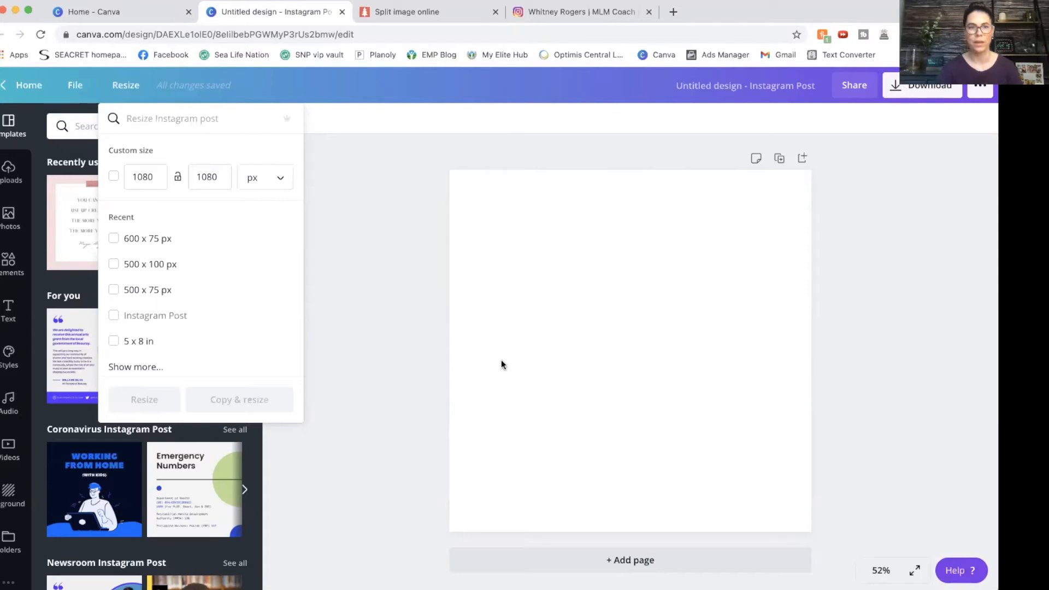
{"action": "left_click", "coordinate": [152, 182]}
{"action": "double_click", "coordinate": [124, 178]}
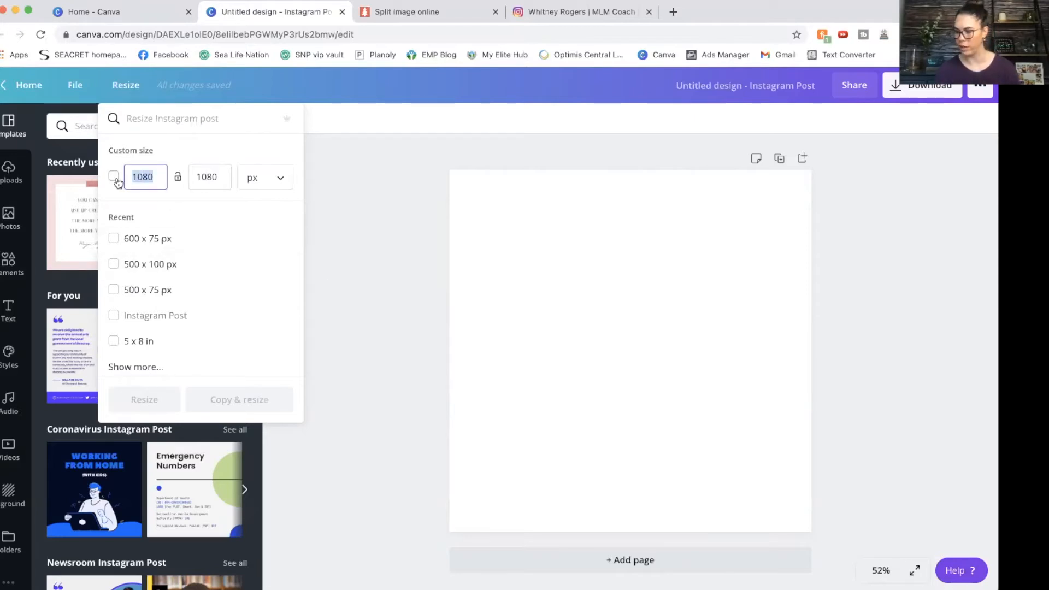
{"action": "type", "text": "3240"}
{"action": "key", "text": "Tab"}
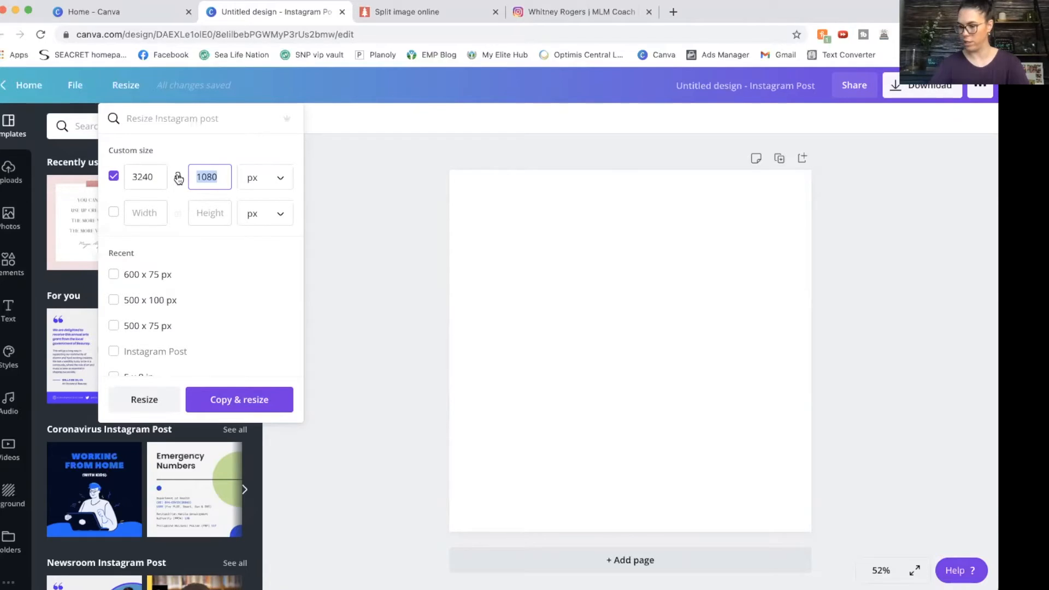
{"action": "type", "text": "64"}
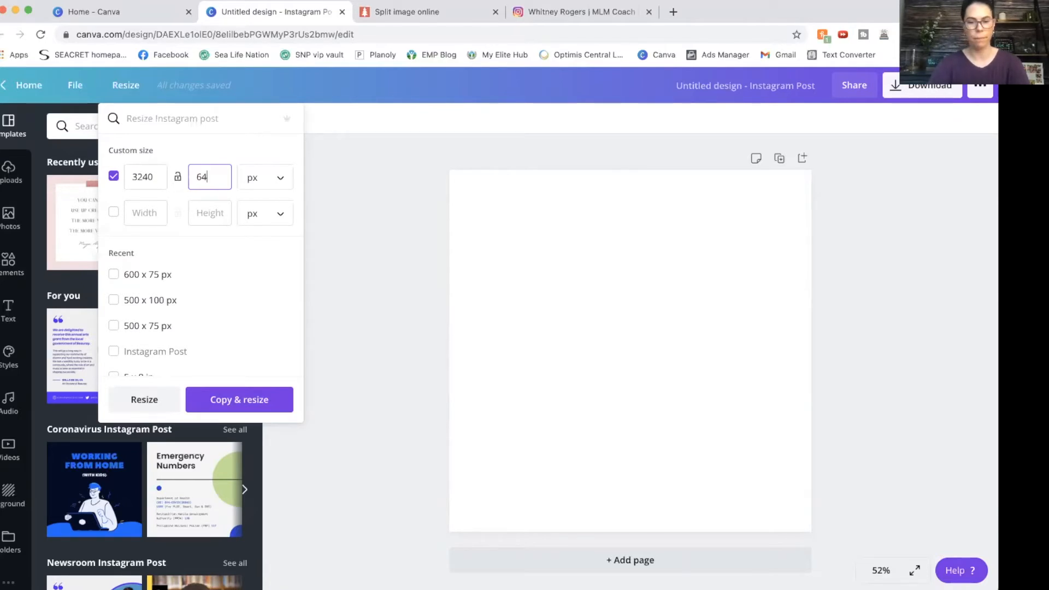
{"action": "left_click", "coordinate": [153, 406]}
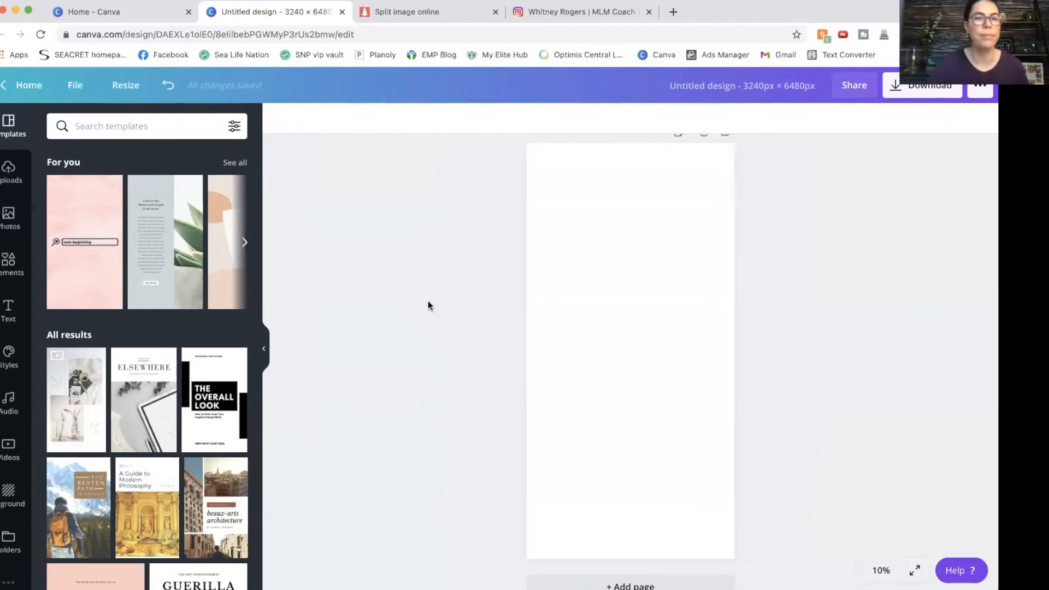
- Fill the page background with the dark teal brand color
{"action": "left_click", "coordinate": [583, 202]}
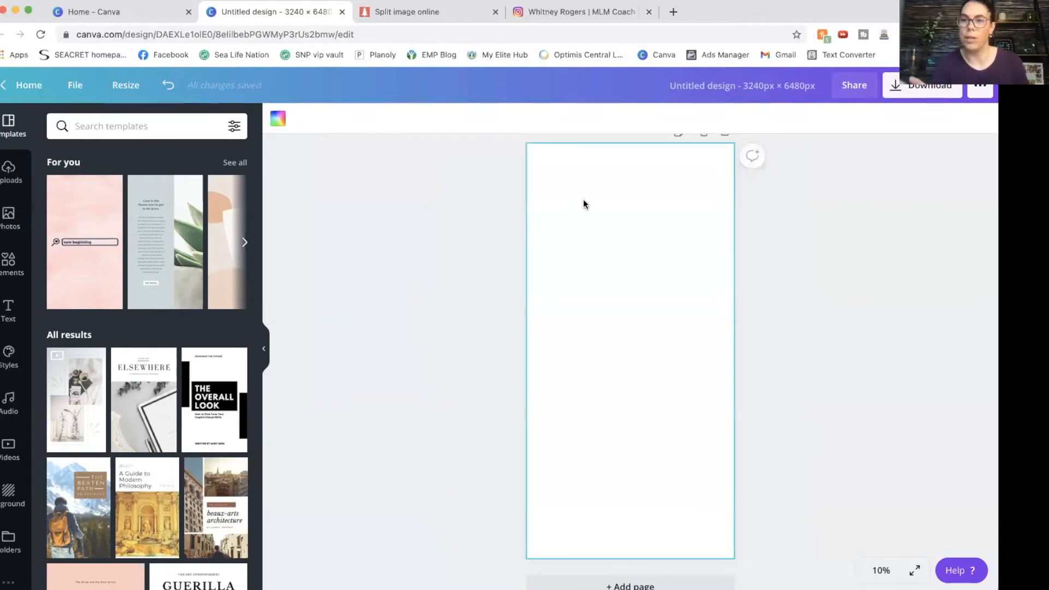
{"action": "left_click", "coordinate": [279, 120]}
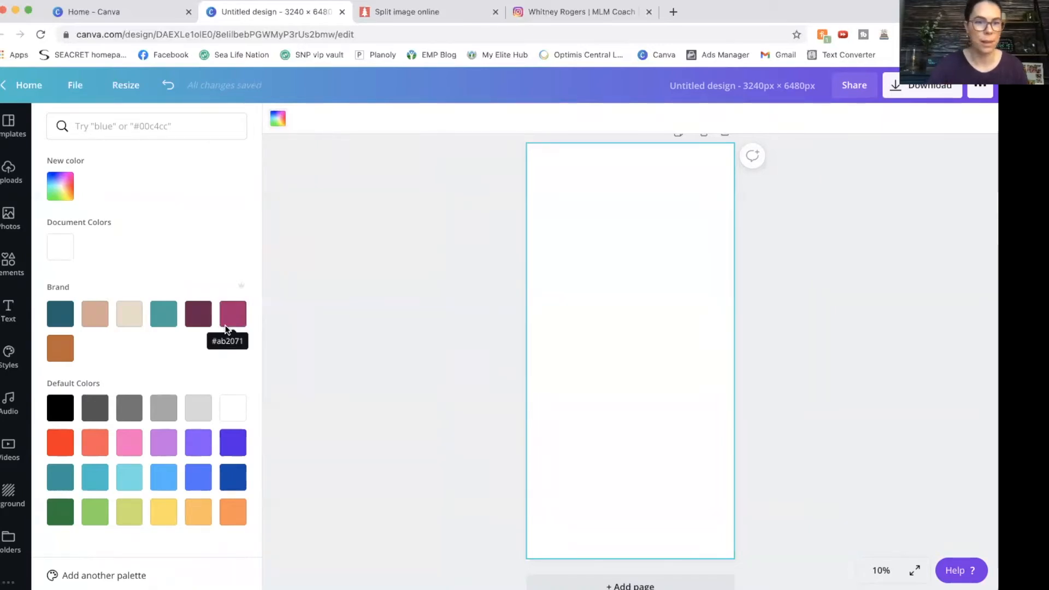
{"action": "left_click", "coordinate": [59, 318]}
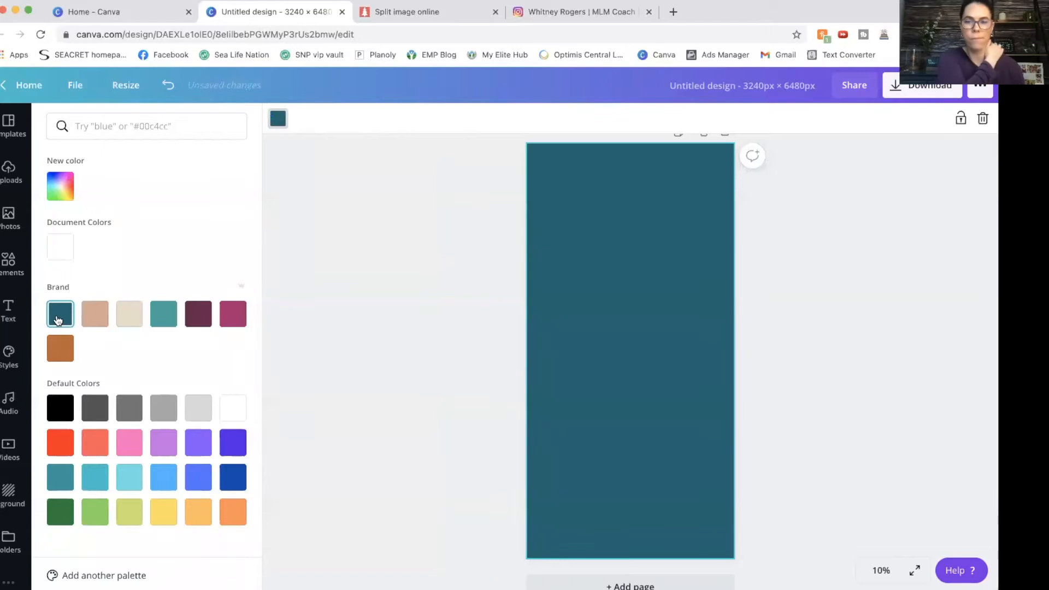
{"action": "left_click", "coordinate": [297, 209]}
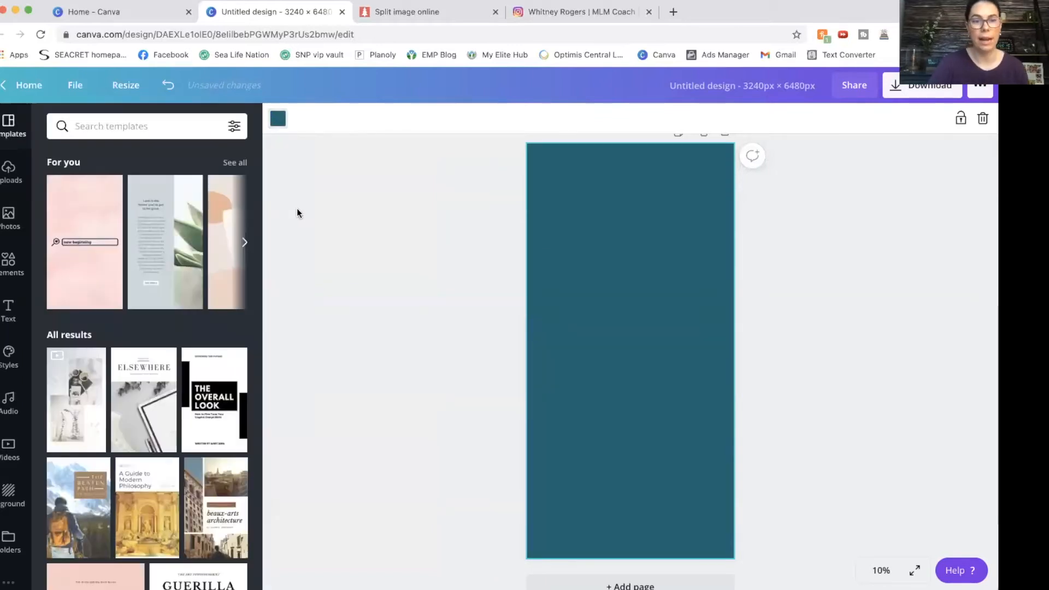
- Search the elements for "blob" and add the sage-green blob to the page
{"action": "left_click", "coordinate": [12, 265]}
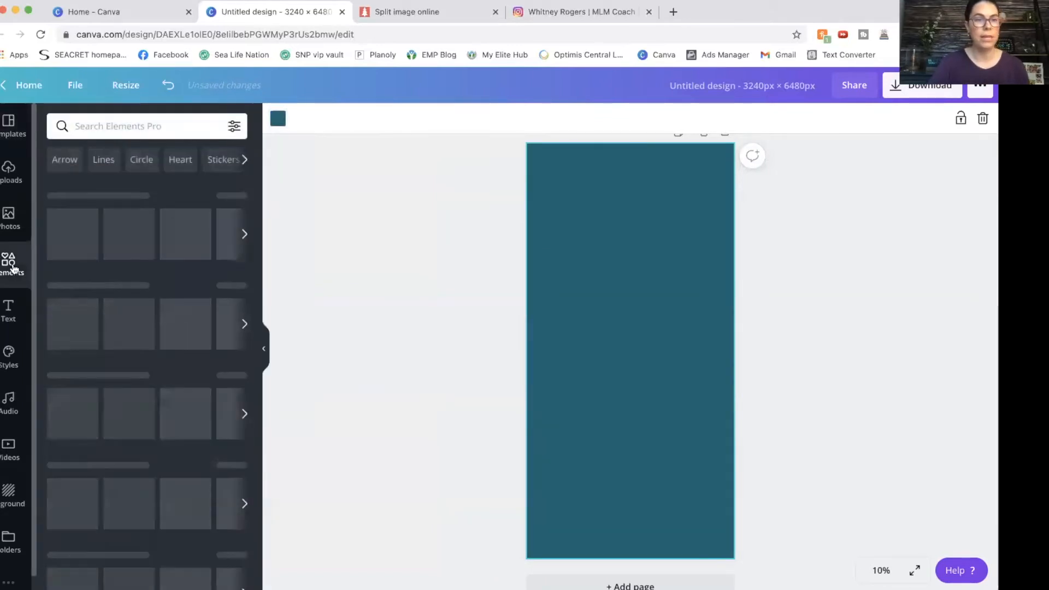
{"action": "left_click", "coordinate": [121, 126]}
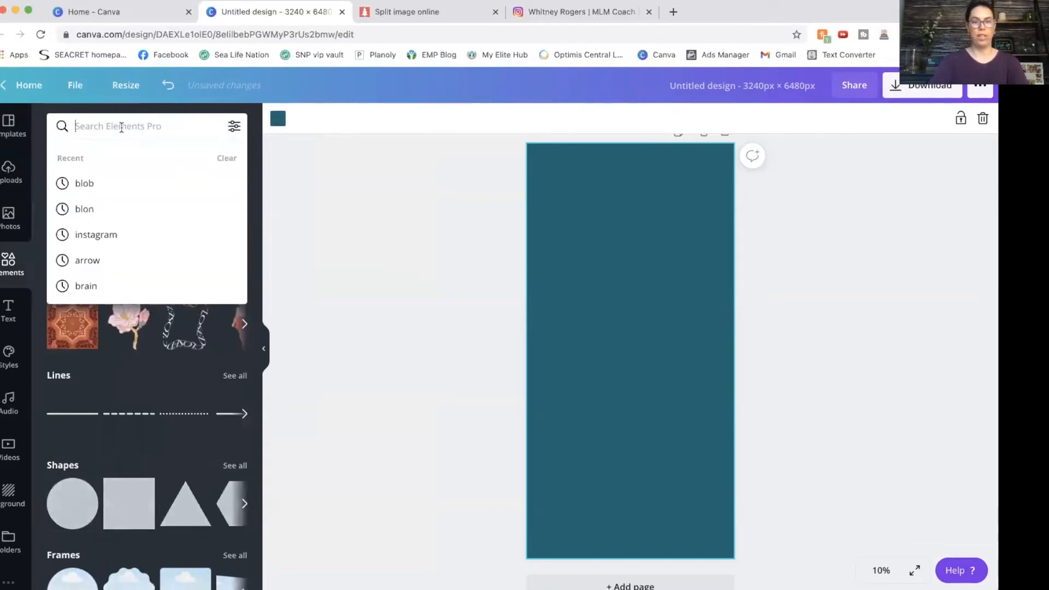
{"action": "type", "text": "blob"}
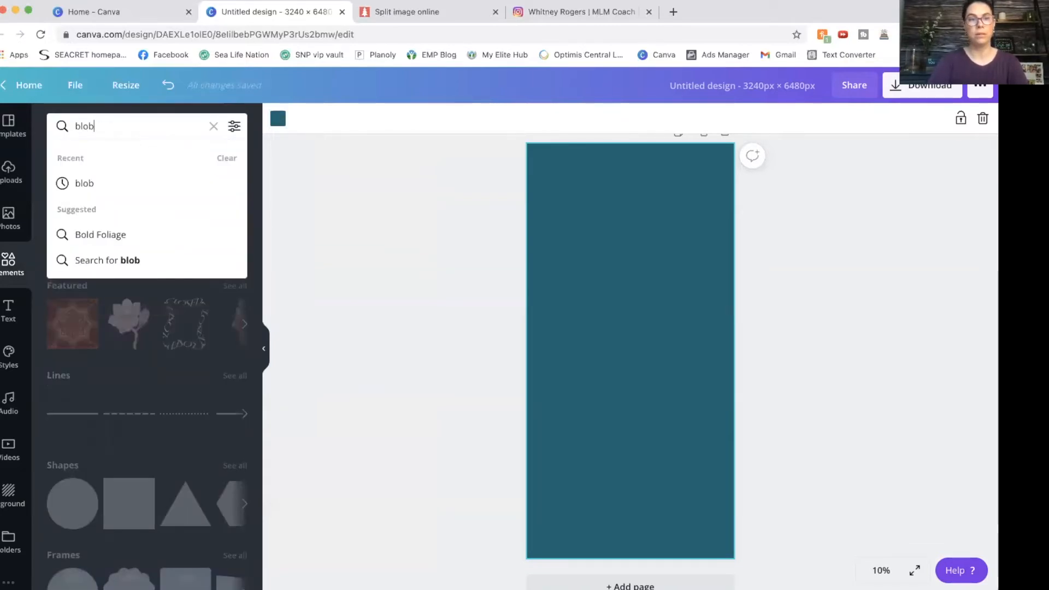
{"action": "key", "text": "Return"}
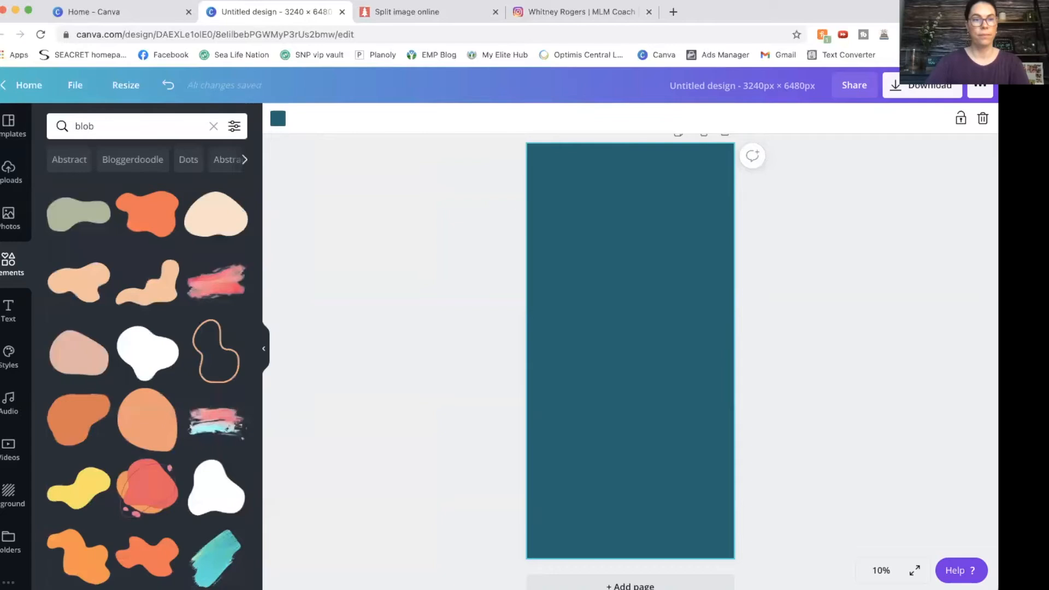
{"action": "left_click", "coordinate": [78, 216]}
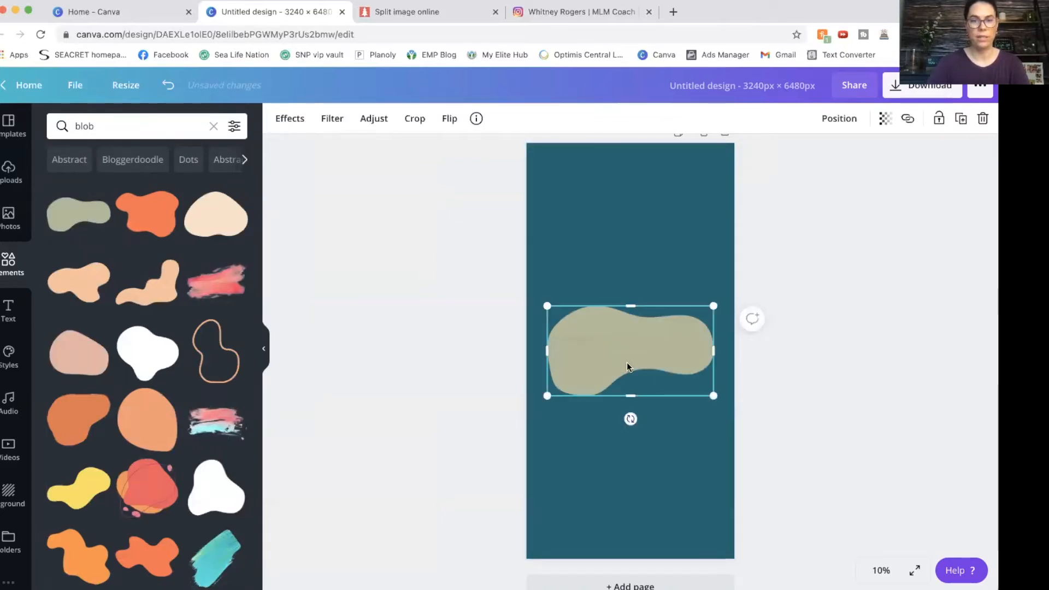
- Set the sage-green blob's transparency to 48
{"action": "left_click", "coordinate": [556, 245]}
{"action": "left_click", "coordinate": [592, 359]}
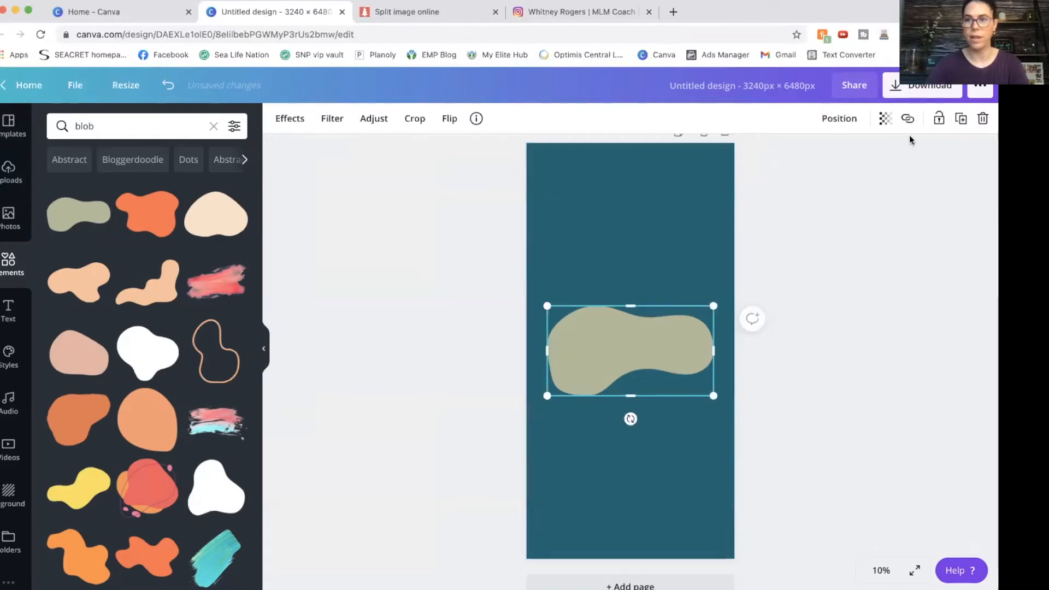
{"action": "left_click", "coordinate": [883, 121]}
{"action": "left_click_drag", "start_coordinate": [843, 163], "coordinate": [801, 165]}
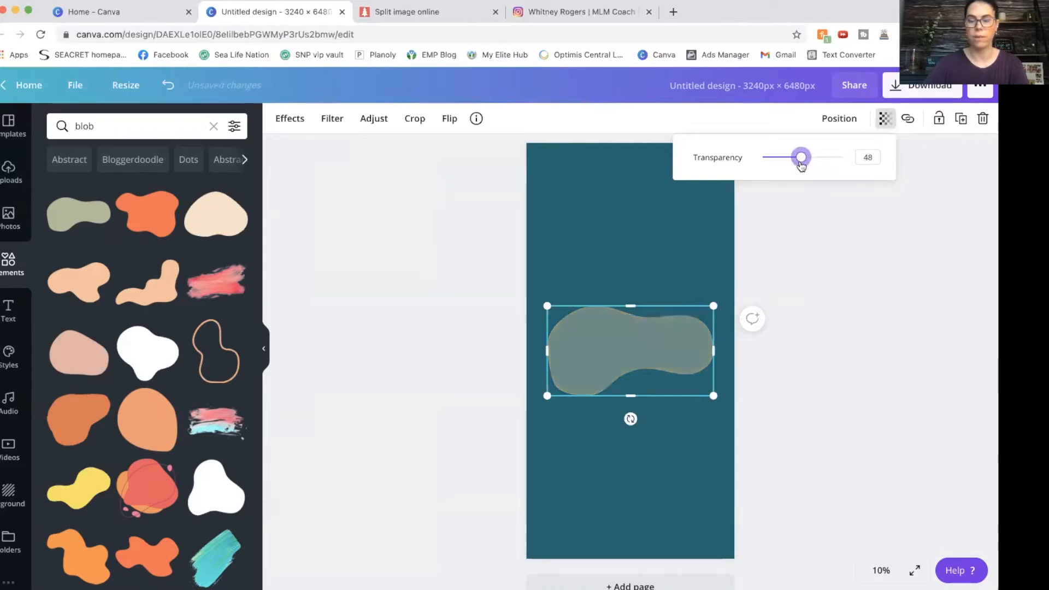
{"action": "left_click", "coordinate": [808, 331]}
- Enlarge the sage-green blob and rotate it to a steep, nearly upright diagonal across the page
{"action": "left_click", "coordinate": [684, 333]}
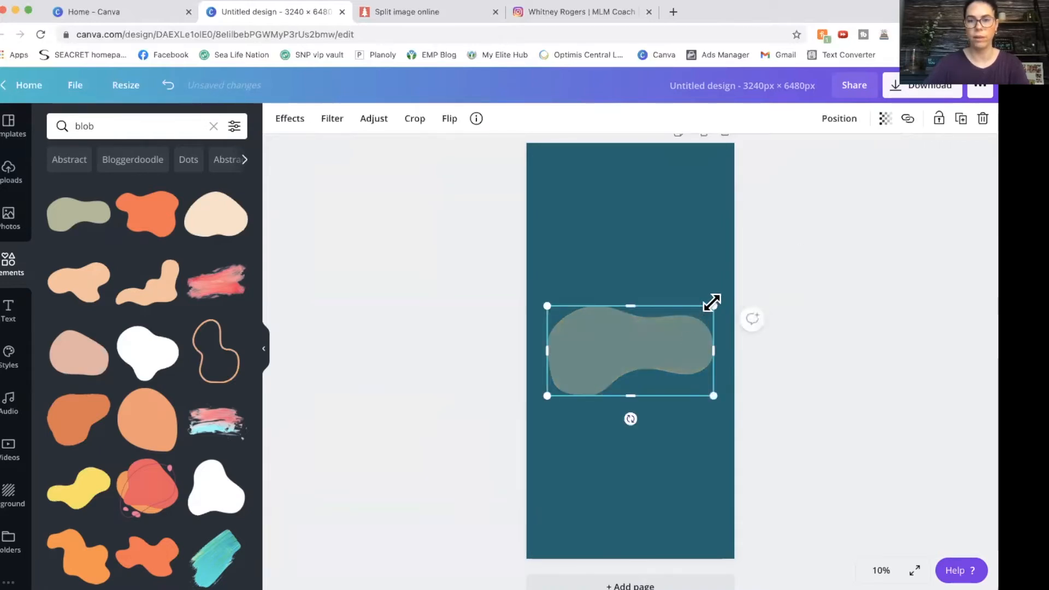
{"action": "left_click_drag", "start_coordinate": [709, 302], "coordinate": [714, 257]}
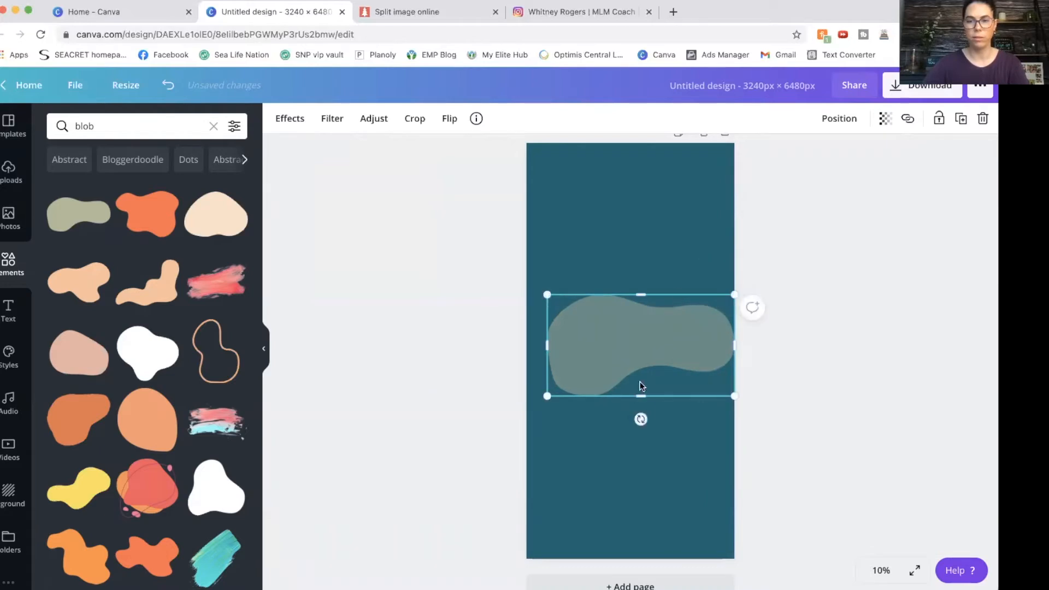
{"action": "left_click_drag", "start_coordinate": [641, 419], "coordinate": [750, 376]}
{"action": "left_click_drag", "start_coordinate": [621, 238], "coordinate": [610, 167]}
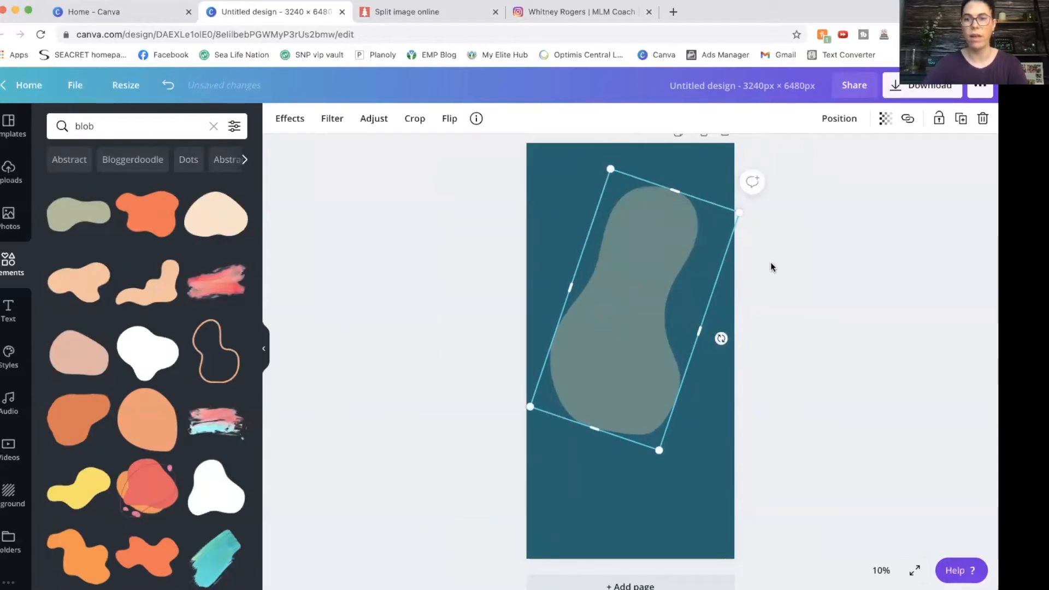
- Move the sage-green blob up near the page's top edge and enlarge it slightly toward the lower left
{"action": "left_click", "coordinate": [771, 262]}
{"action": "left_click_drag", "start_coordinate": [622, 240], "coordinate": [621, 209]}
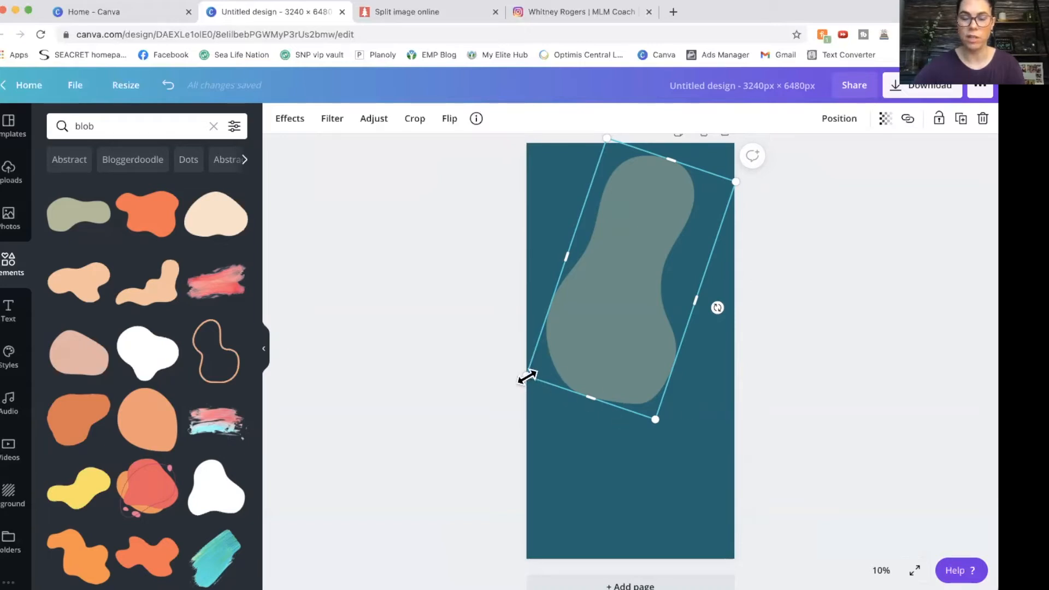
{"action": "left_click_drag", "start_coordinate": [524, 379], "coordinate": [518, 396]}
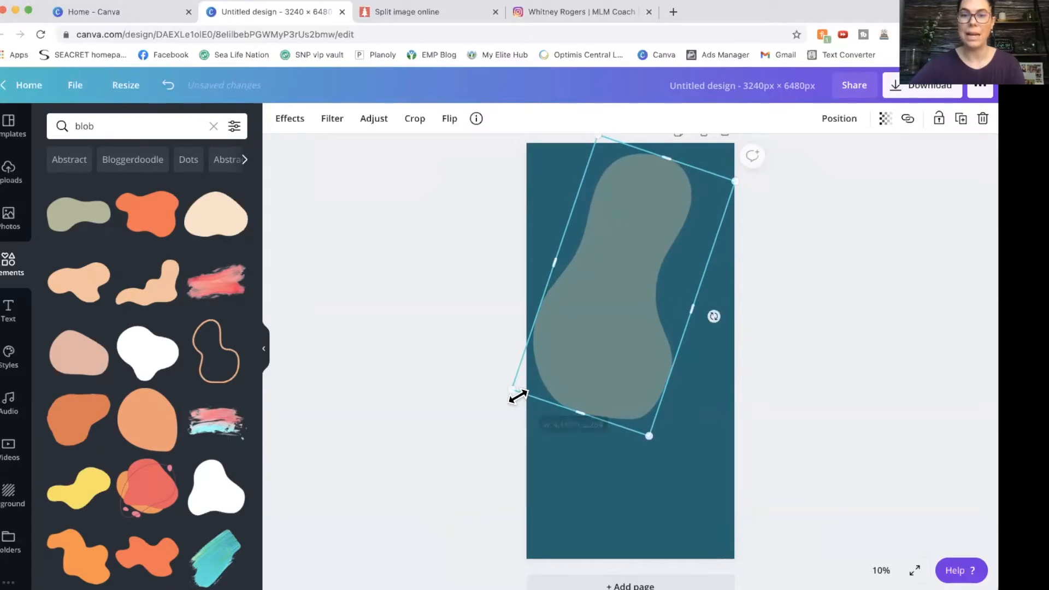
{"action": "left_click_drag", "start_coordinate": [668, 156], "coordinate": [671, 149]}
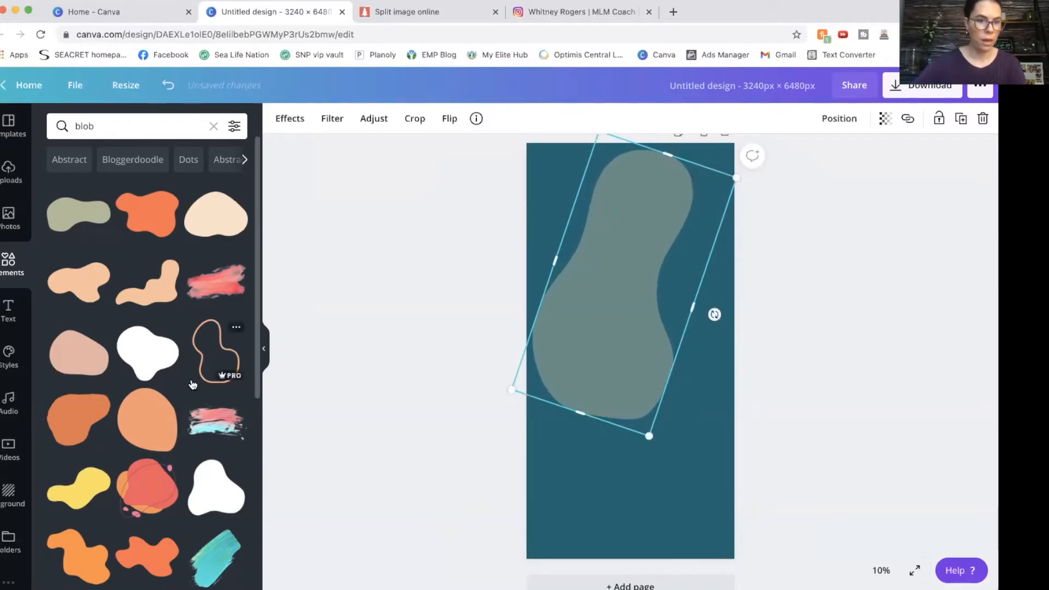
- Add the rounded orange blob, enlarge it over the lower right of the green blob, and recolor it white
{"action": "left_click", "coordinate": [158, 426]}
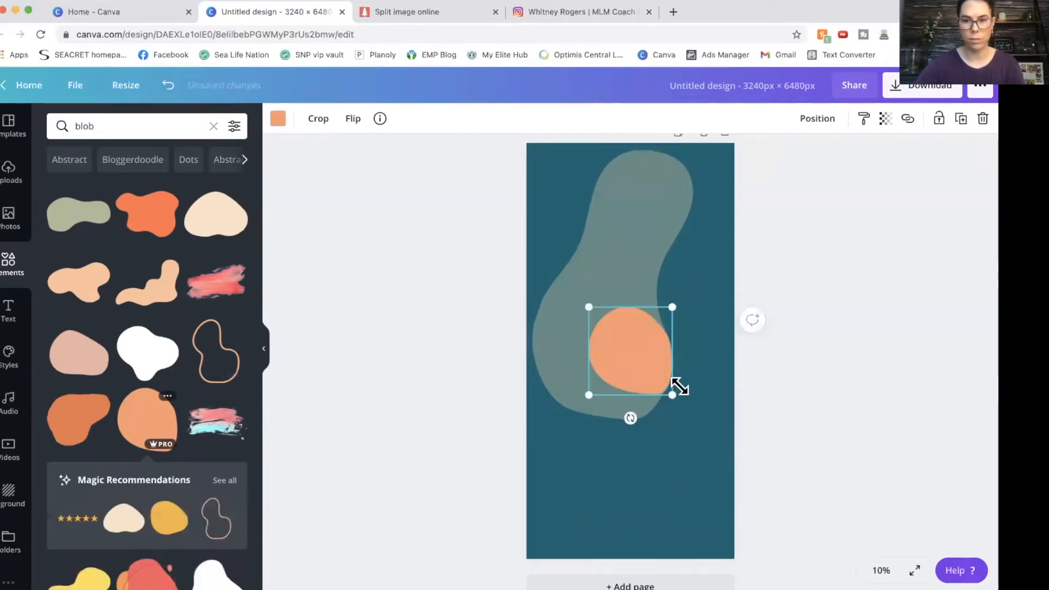
{"action": "left_click_drag", "start_coordinate": [703, 444], "coordinate": [718, 470]}
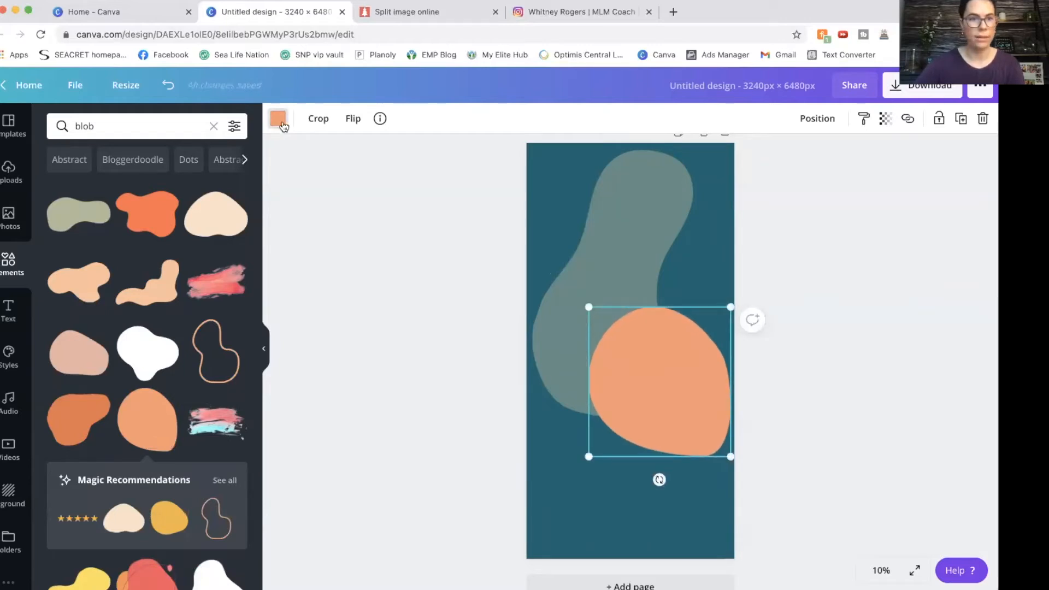
{"action": "left_click", "coordinate": [279, 120]}
{"action": "left_click", "coordinate": [226, 471]}
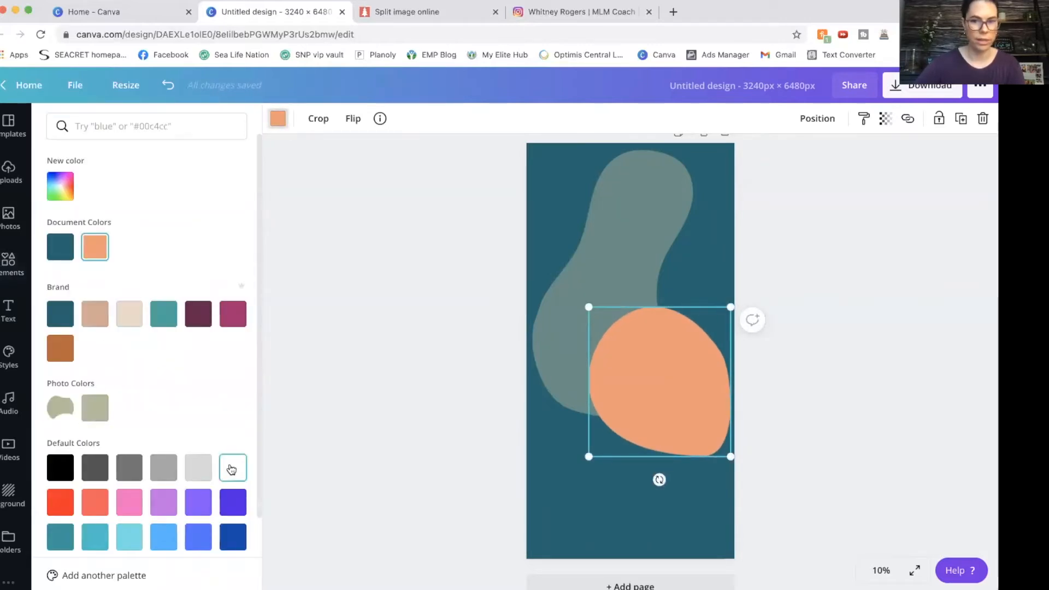
- Set the white blob's transparency to 58
{"action": "left_click", "coordinate": [885, 127]}
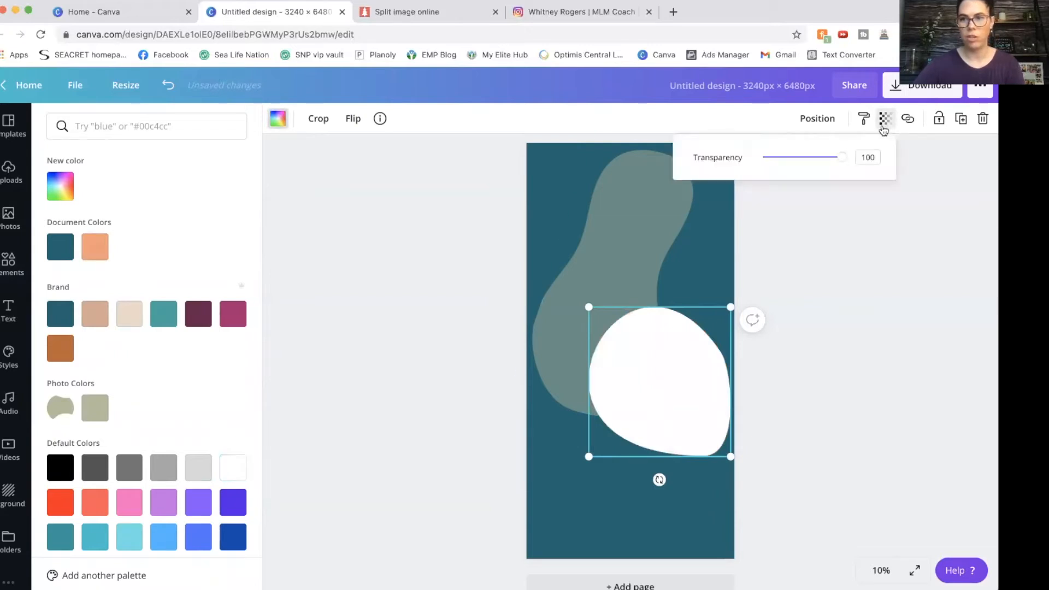
{"action": "left_click_drag", "start_coordinate": [845, 161], "coordinate": [808, 165]}
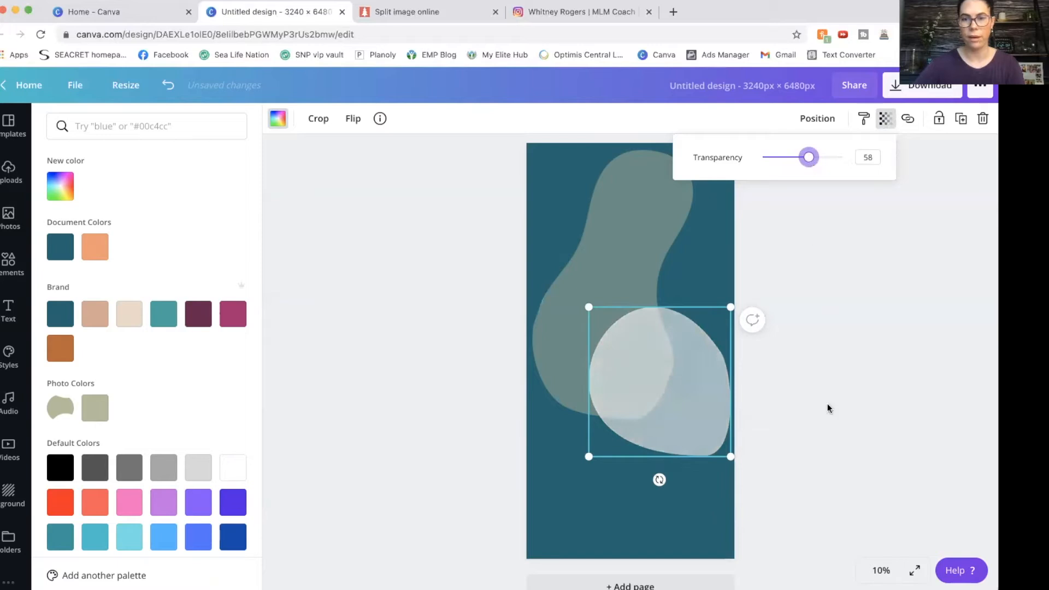
{"action": "left_click", "coordinate": [827, 404]}
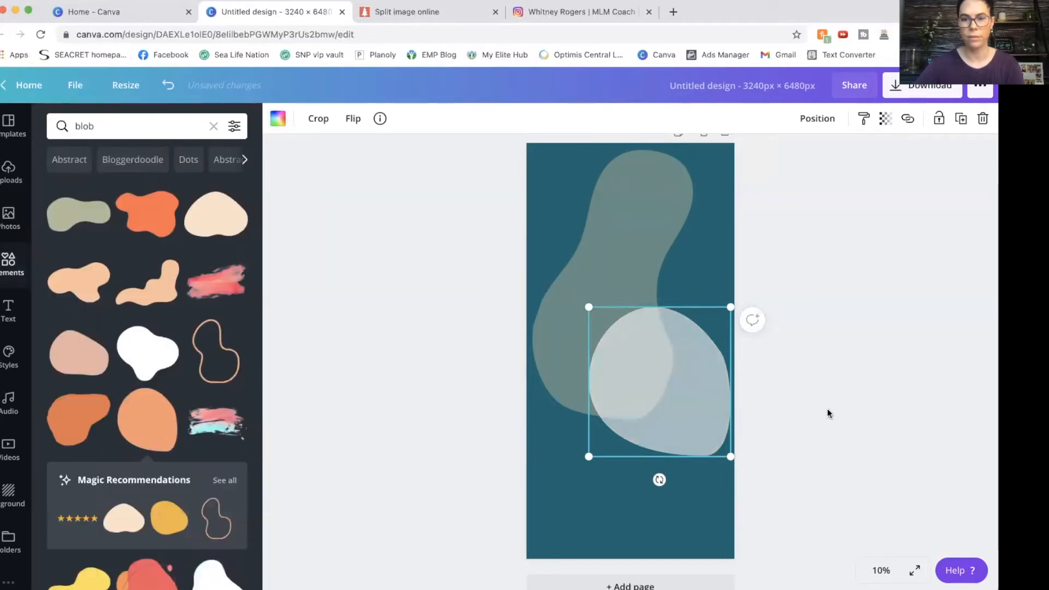
- Add the peach outlined blob and enlarge it across the lower half of the page, overlapping the green and white blobs
{"action": "left_click", "coordinate": [790, 420]}
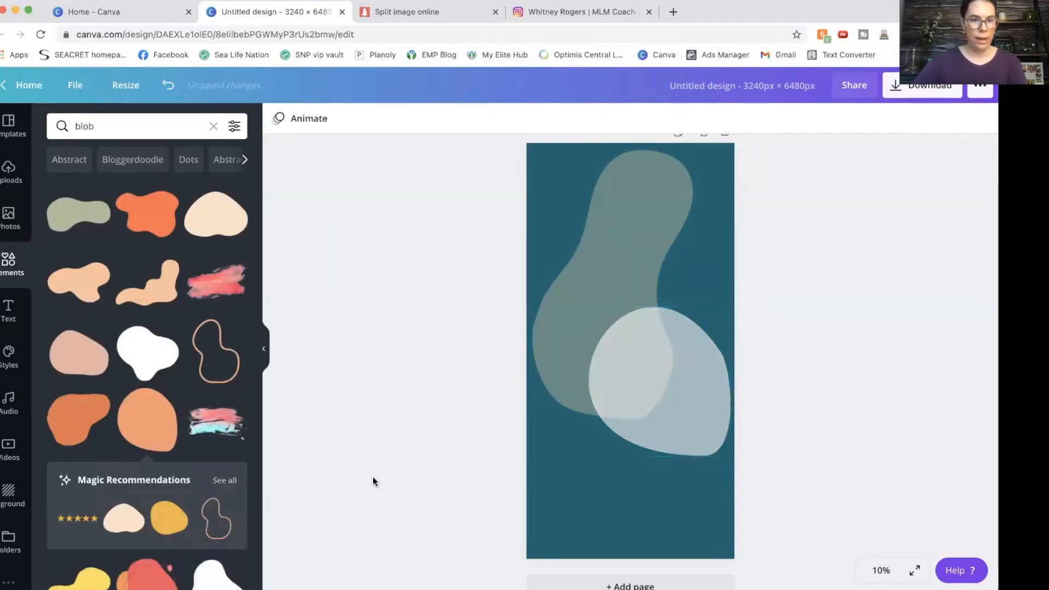
{"action": "left_click", "coordinate": [213, 355]}
{"action": "left_click_drag", "start_coordinate": [609, 382], "coordinate": [606, 525]}
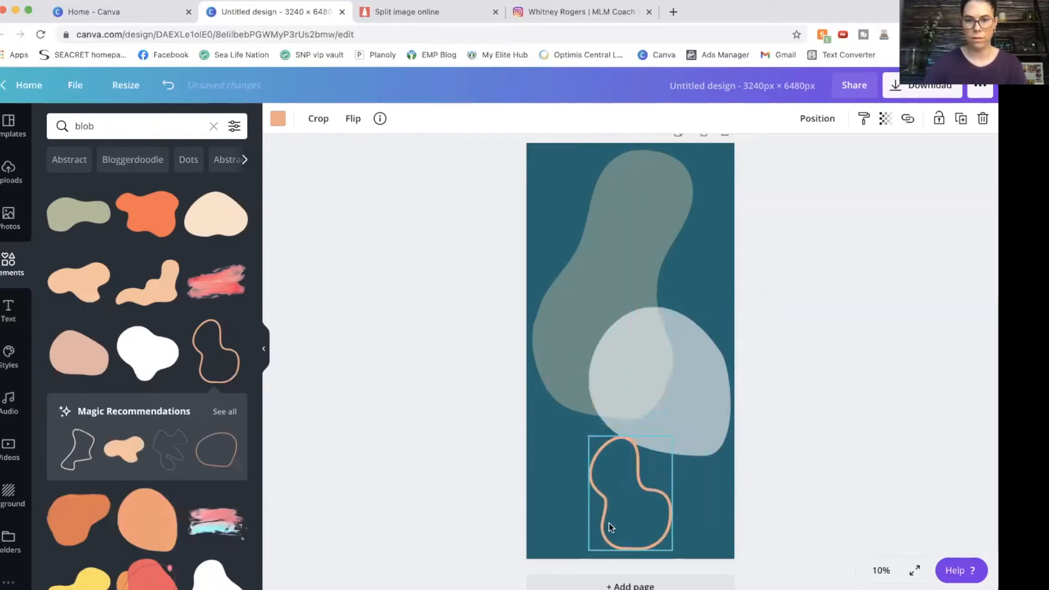
{"action": "left_click_drag", "start_coordinate": [588, 435], "coordinate": [521, 369]}
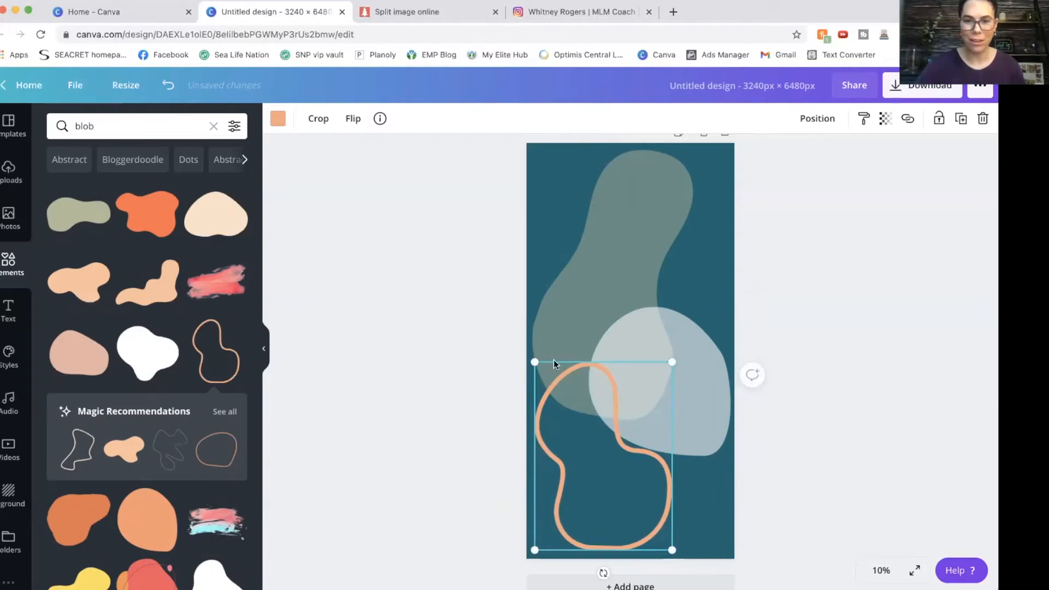
{"action": "left_click_drag", "start_coordinate": [672, 362], "coordinate": [694, 295]}
- Recolor the outlined blob with the light teal brand color and set its transparency to 53
{"action": "left_click", "coordinate": [278, 119]}
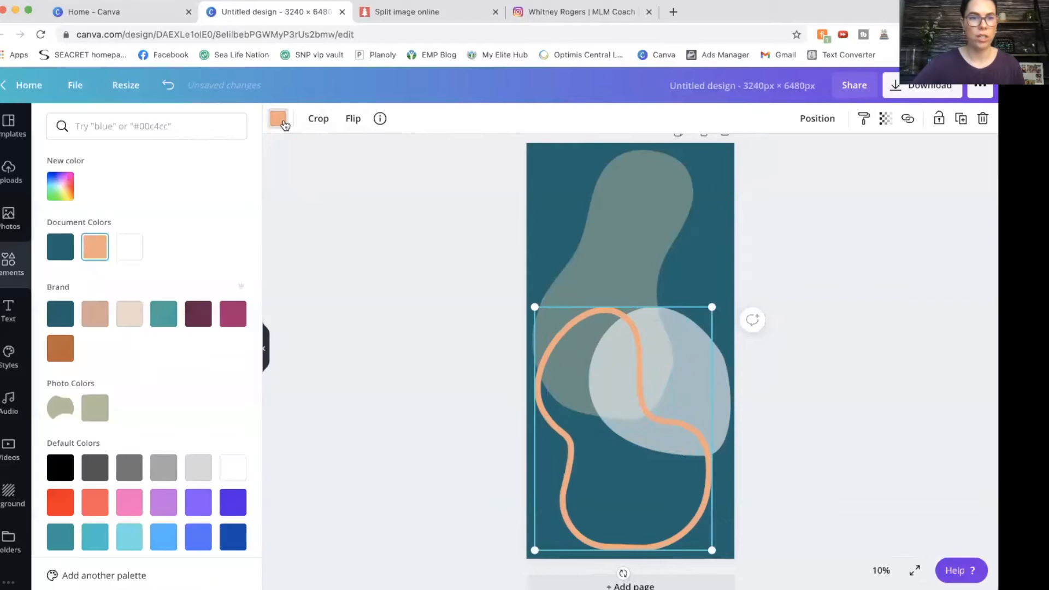
{"action": "left_click", "coordinate": [164, 325]}
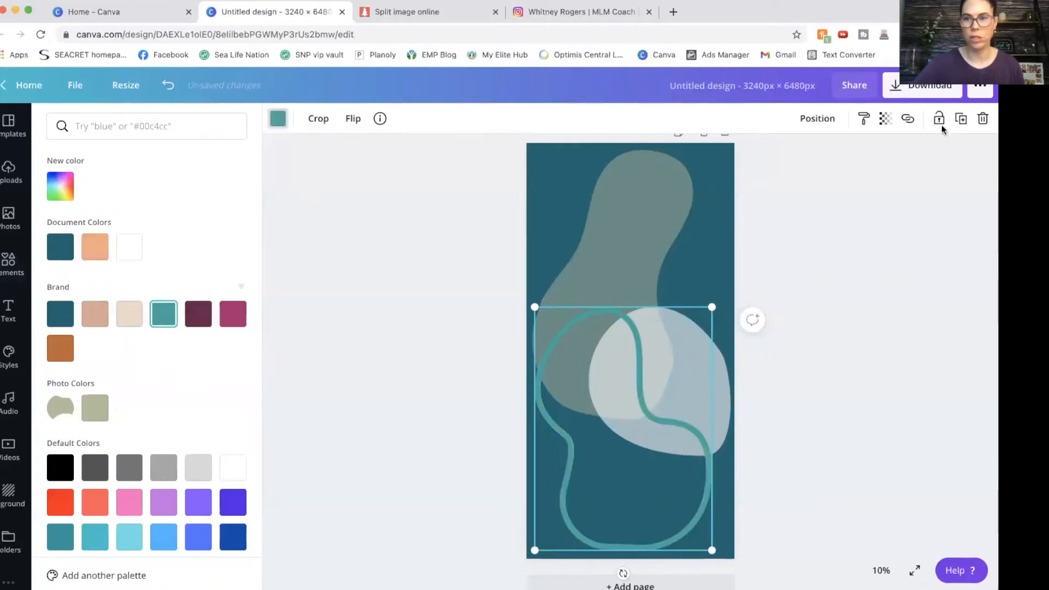
{"action": "left_click", "coordinate": [886, 127]}
{"action": "left_click_drag", "start_coordinate": [843, 160], "coordinate": [803, 160]}
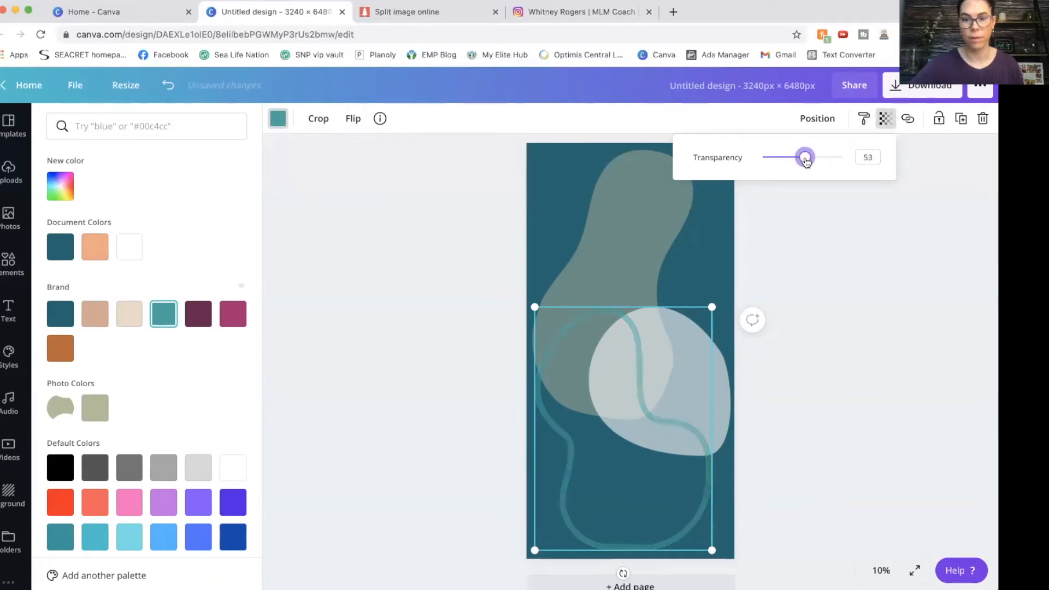
{"action": "left_click", "coordinate": [818, 292]}
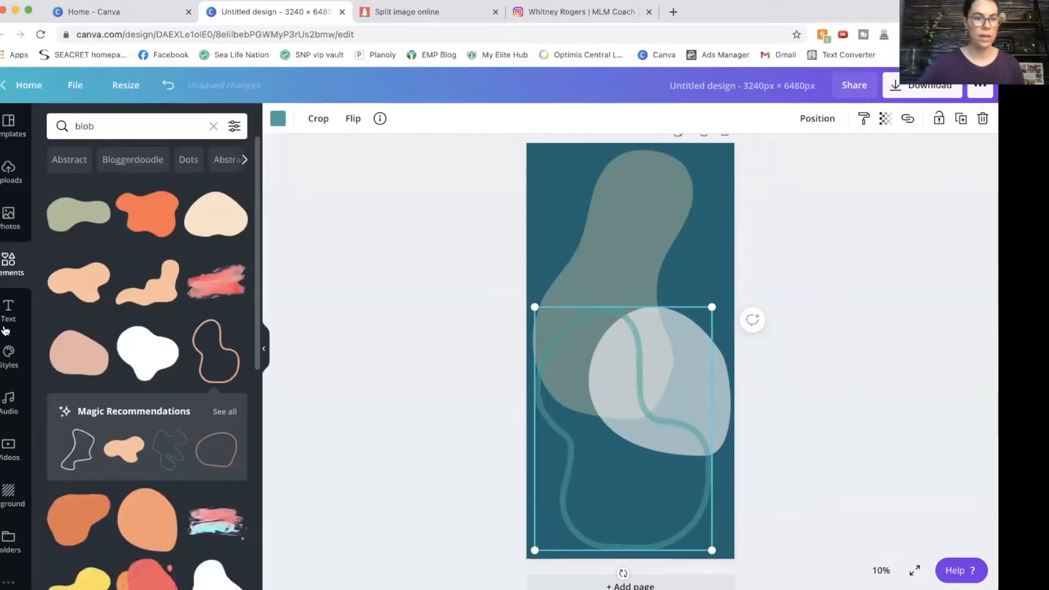
- Search the elements for dots, add the coral dot cluster, and enlarge it over the upper part of the green blob
{"action": "left_click_drag", "start_coordinate": [108, 127], "coordinate": [42, 132]}
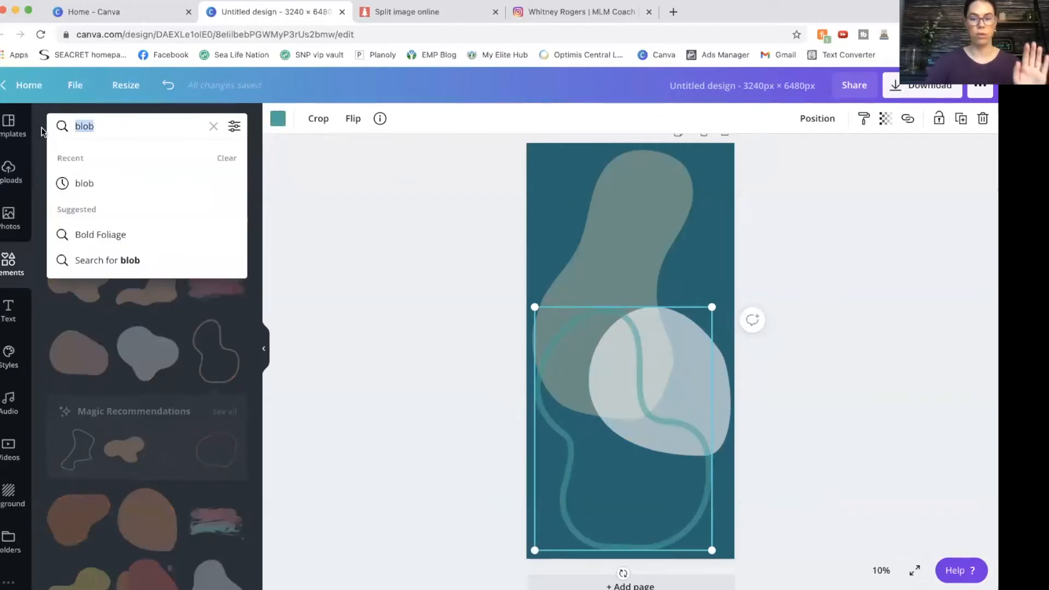
{"action": "type", "text": "dots"}
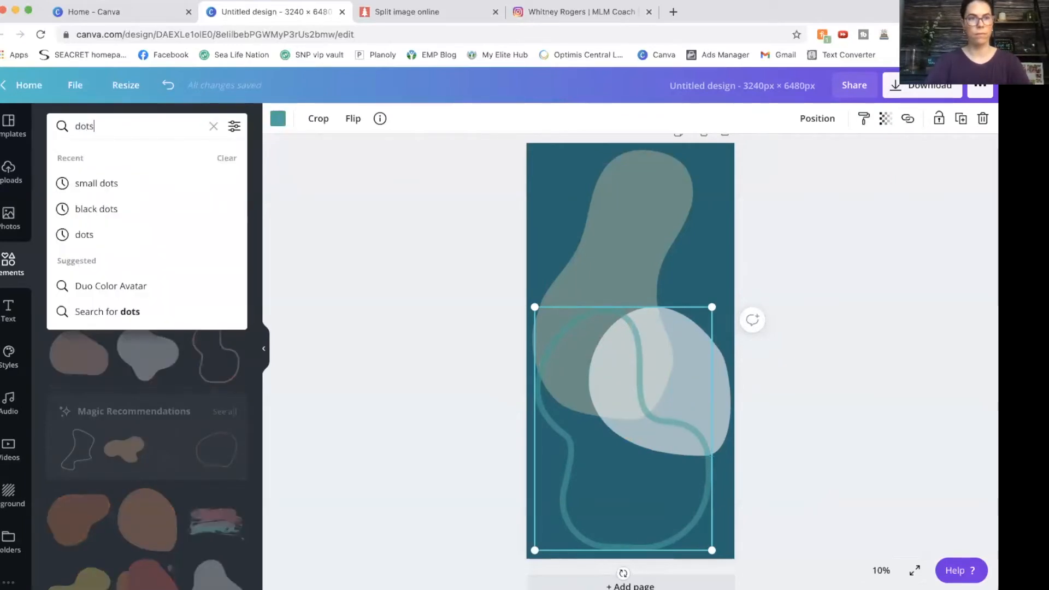
{"action": "key", "text": "Return"}
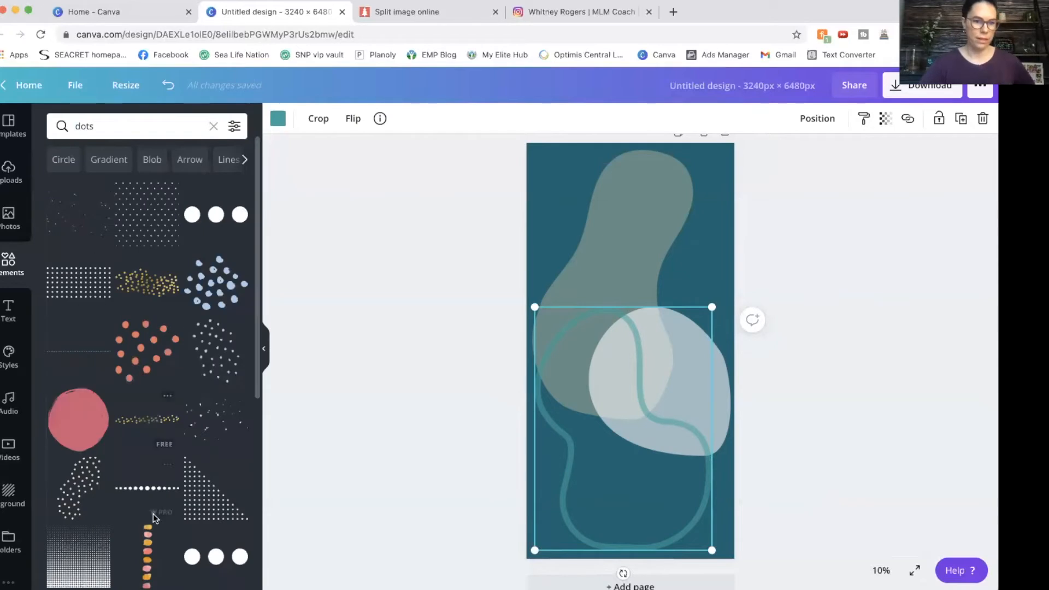
{"action": "scroll", "coordinate": [148, 511], "scroll_direction": "down", "scroll_amount": 5}
{"action": "scroll", "coordinate": [141, 506], "scroll_direction": "up", "scroll_amount": 3}
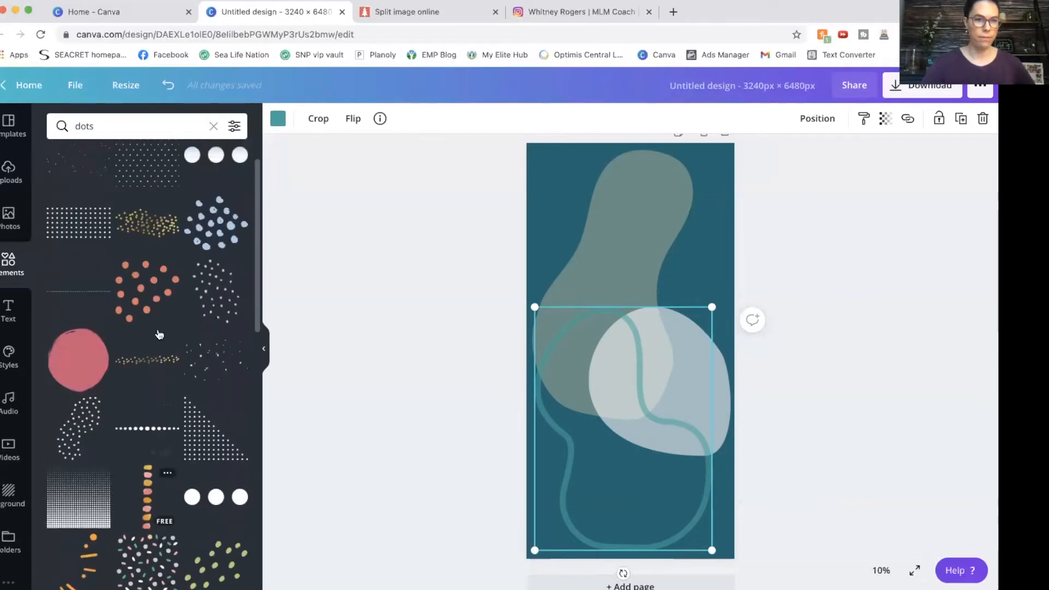
{"action": "left_click", "coordinate": [155, 295]}
{"action": "left_click_drag", "start_coordinate": [642, 336], "coordinate": [698, 181]}
{"action": "left_click_drag", "start_coordinate": [643, 231], "coordinate": [589, 299]}
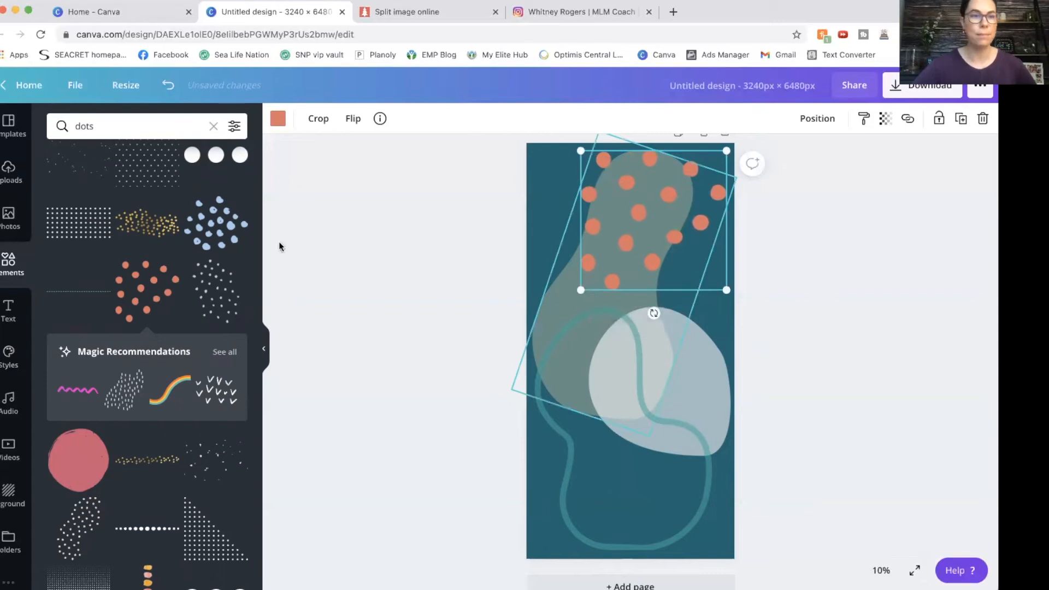
- Recolor the dot cluster white and shrink it into the page's upper-right corner
{"action": "left_click", "coordinate": [277, 119]}
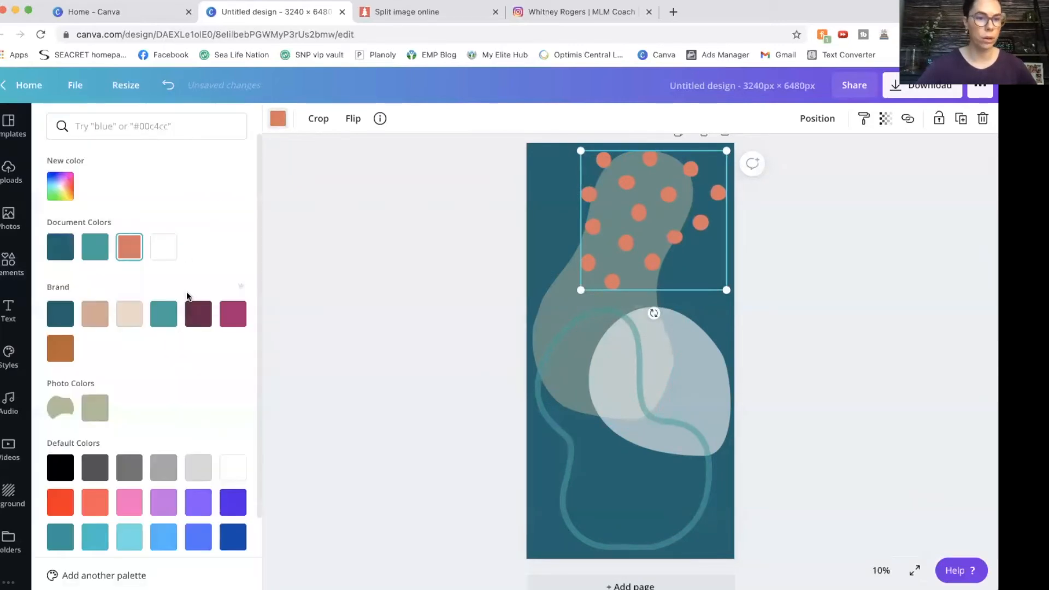
{"action": "left_click", "coordinate": [162, 253]}
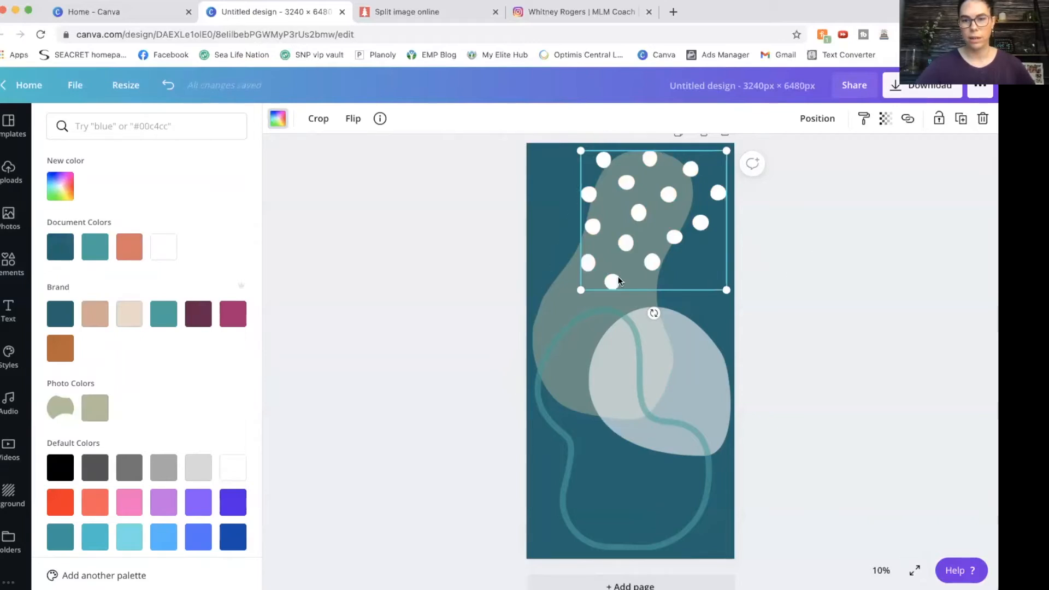
{"action": "left_click_drag", "start_coordinate": [582, 290], "coordinate": [614, 260]}
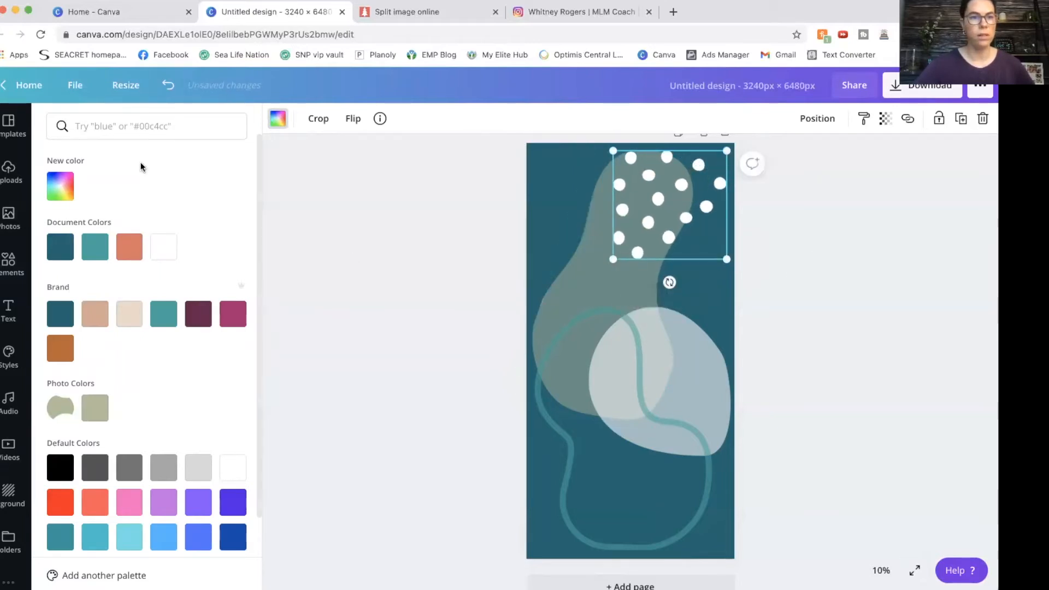
- Search the elements for circle and add the coral brush-textured circle to the page
{"action": "left_click", "coordinate": [8, 263]}
{"action": "left_click_drag", "start_coordinate": [108, 129], "coordinate": [53, 123]}
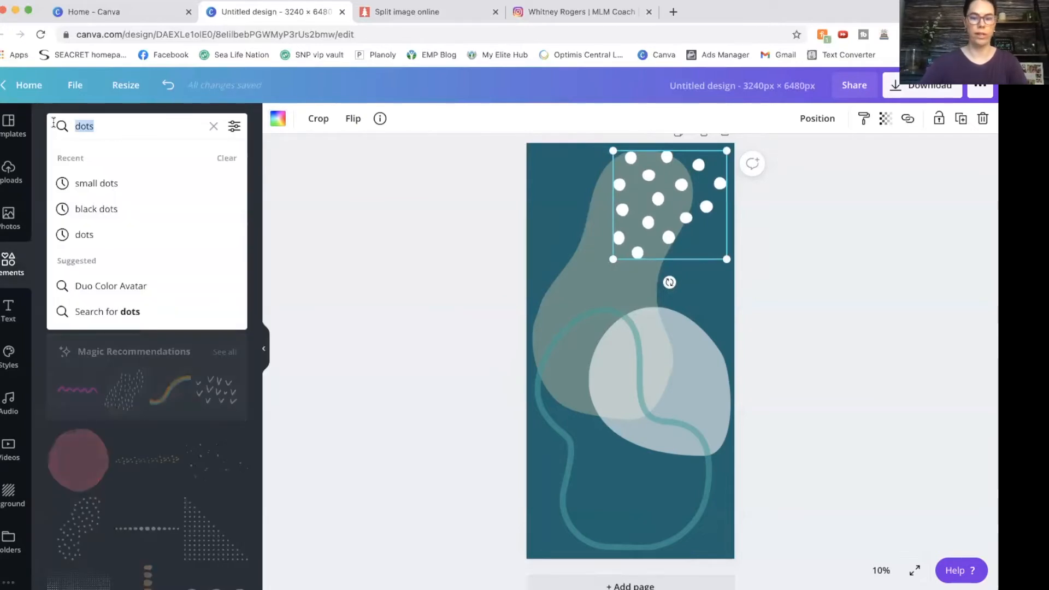
{"action": "type", "text": "circle"}
{"action": "key", "text": "Return"}
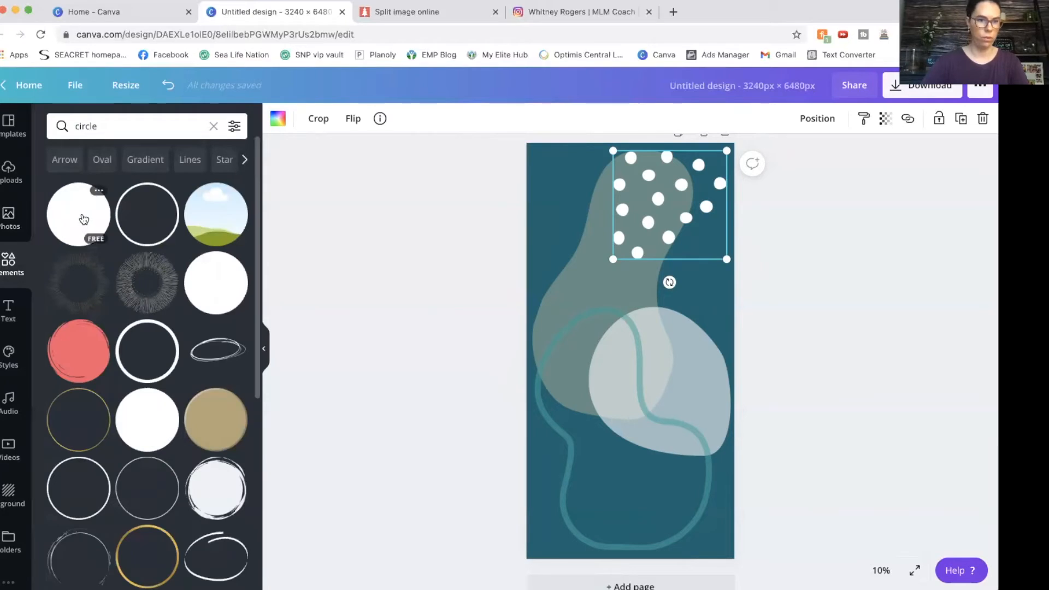
{"action": "left_click", "coordinate": [81, 354]}
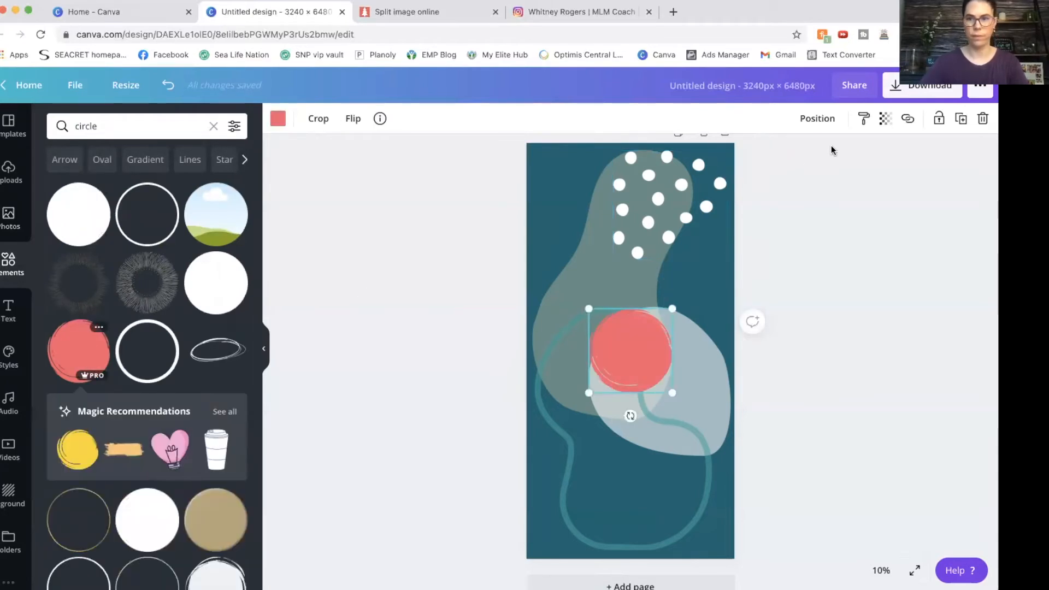
- Recolor the textured circle white and move it up over the left edge of the green blob
{"action": "left_click", "coordinate": [278, 118]}
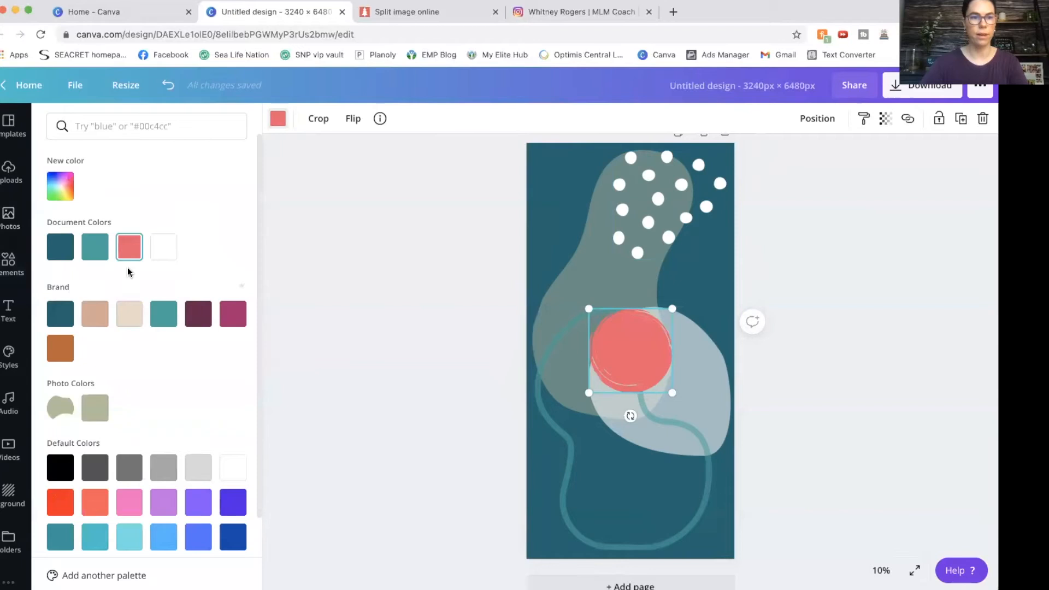
{"action": "left_click", "coordinate": [163, 249]}
{"action": "left_click_drag", "start_coordinate": [622, 342], "coordinate": [591, 249]}
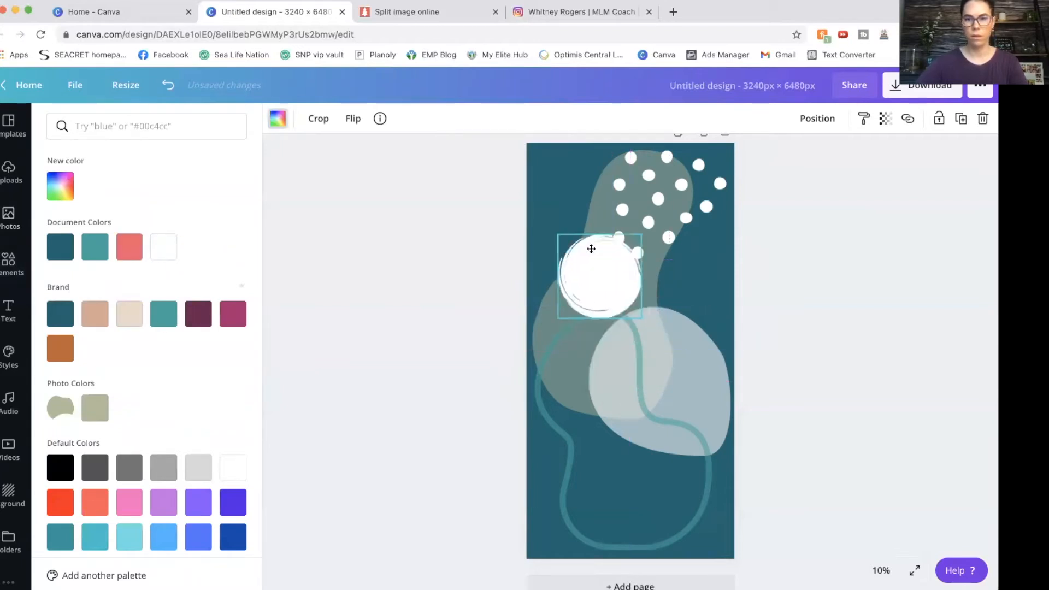
- Make the white circle partly transparent and enlarge it until it overlaps the dots
{"action": "left_click", "coordinate": [885, 119]}
{"action": "left_click_drag", "start_coordinate": [847, 162], "coordinate": [815, 158]}
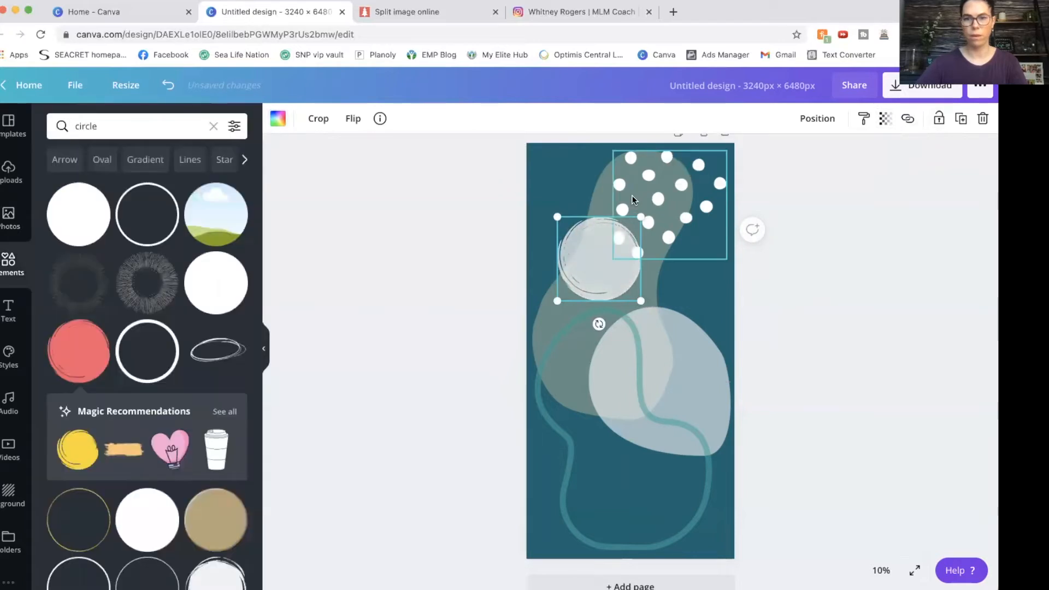
{"action": "left_click_drag", "start_coordinate": [640, 216], "coordinate": [668, 187]}
{"action": "left_click", "coordinate": [854, 305]}
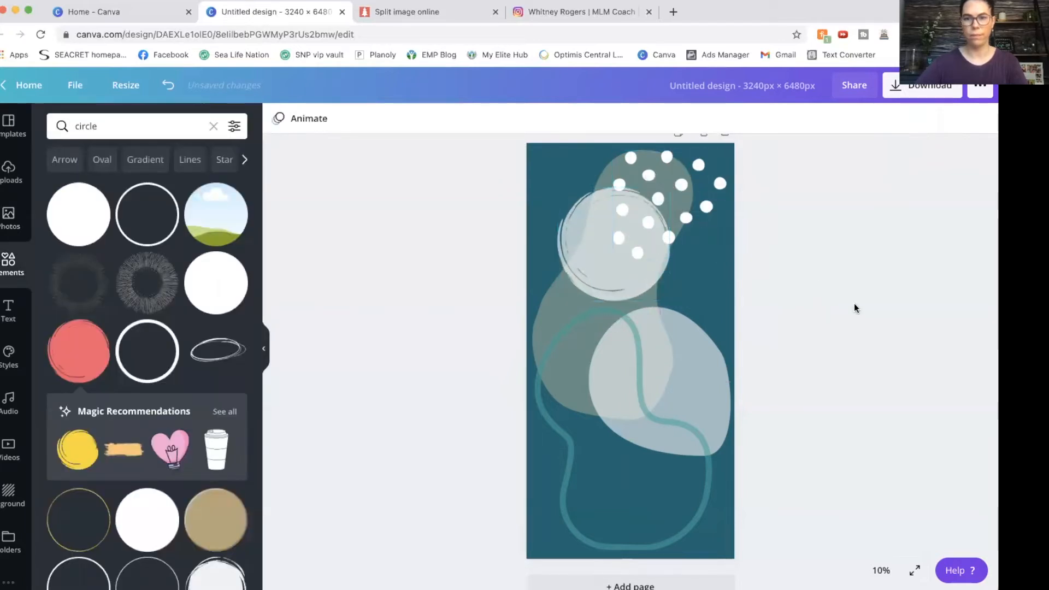
- Move the translucent white circle into the page's upper-left corner
{"action": "left_click", "coordinate": [591, 228]}
{"action": "left_click_drag", "start_coordinate": [591, 228], "coordinate": [568, 202]}
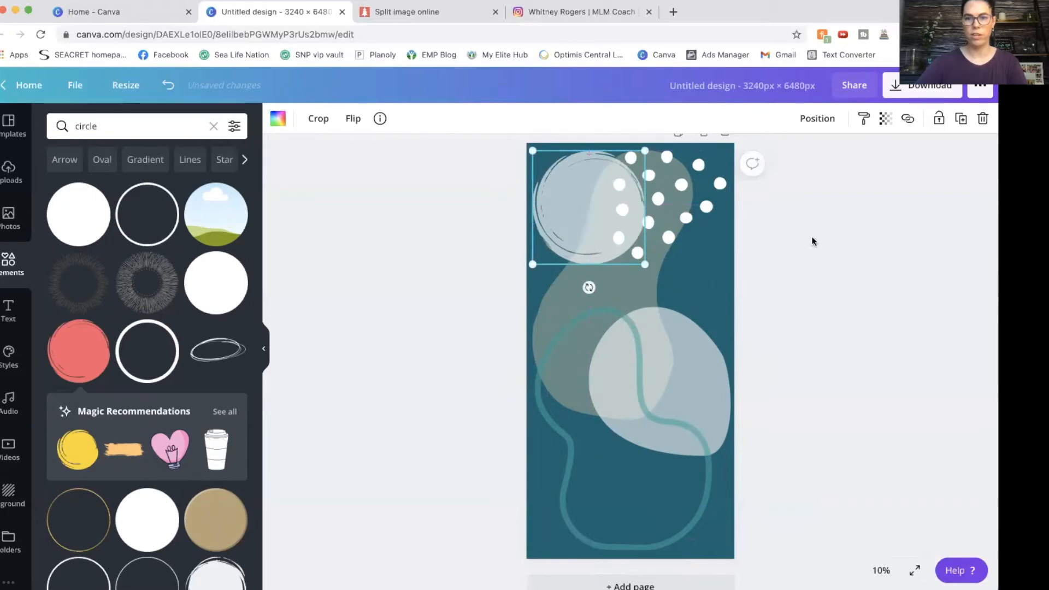
{"action": "left_click", "coordinate": [902, 296]}
- Duplicate the white dot cluster and place the copy in the page's lower-left corner
{"action": "left_click", "coordinate": [700, 198]}
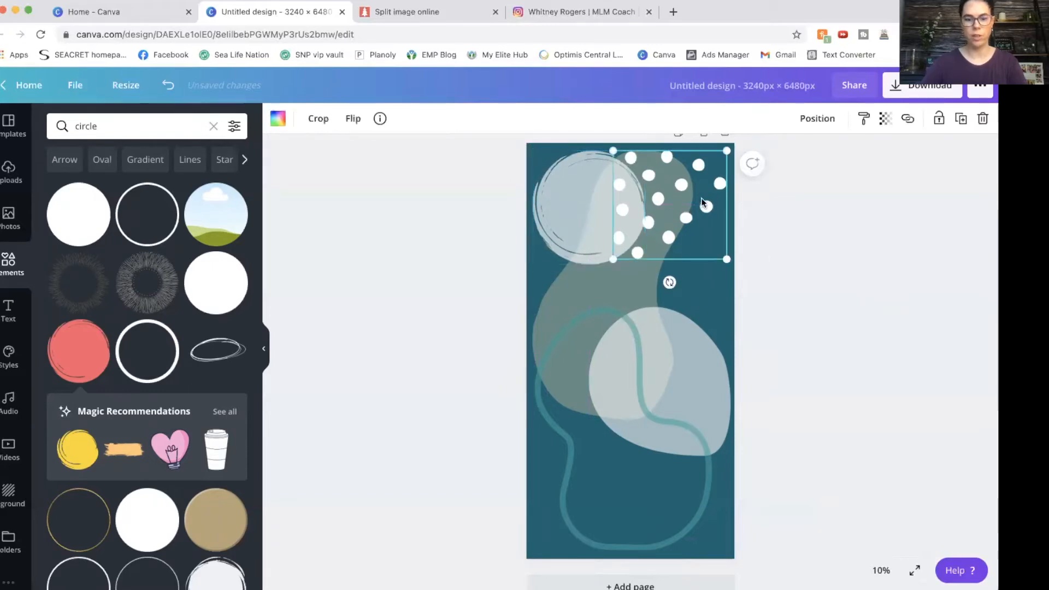
{"action": "left_click", "coordinate": [618, 457]}
{"action": "left_click", "coordinate": [673, 261]}
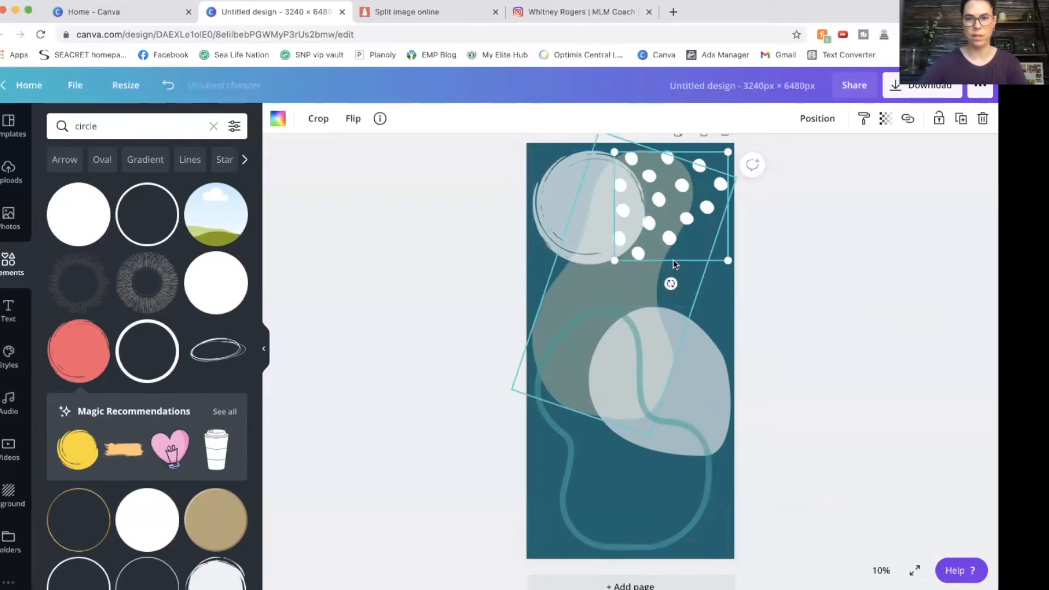
{"action": "mouse_move", "coordinate": [675, 270]}
{"action": "left_mouse_down"}
{"action": "mouse_move", "coordinate": [664, 278]}
{"action": "mouse_move", "coordinate": [664, 267]}
{"action": "left_mouse_up"}
{"action": "left_click_drag", "start_coordinate": [691, 203], "coordinate": [634, 462]}
{"action": "left_click", "coordinate": [856, 313]}
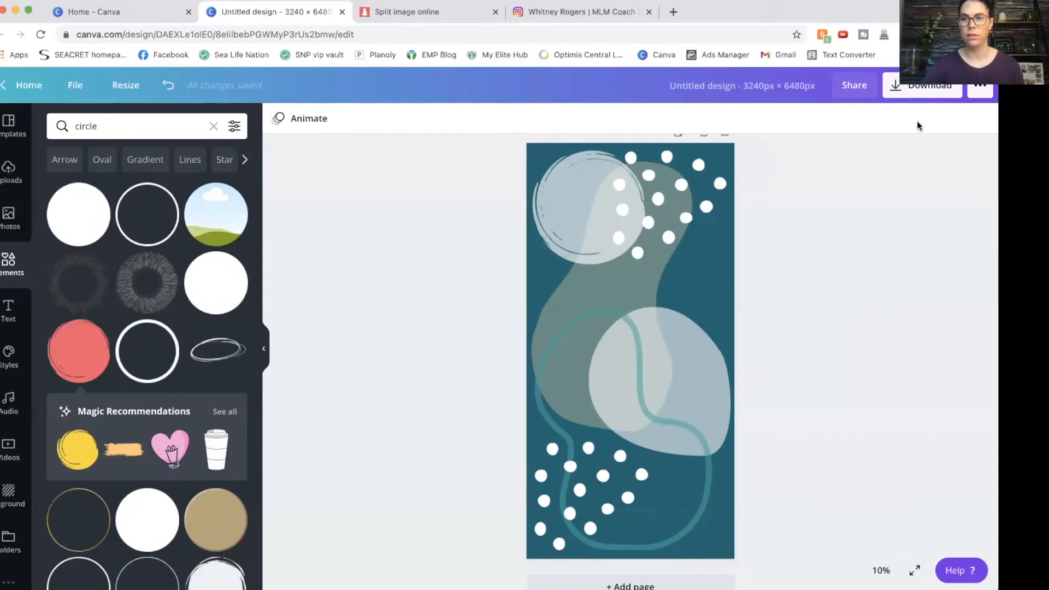
- Download the design as a PNG at size 1 and dismiss the saved-design dialog
{"action": "left_click", "coordinate": [909, 89]}
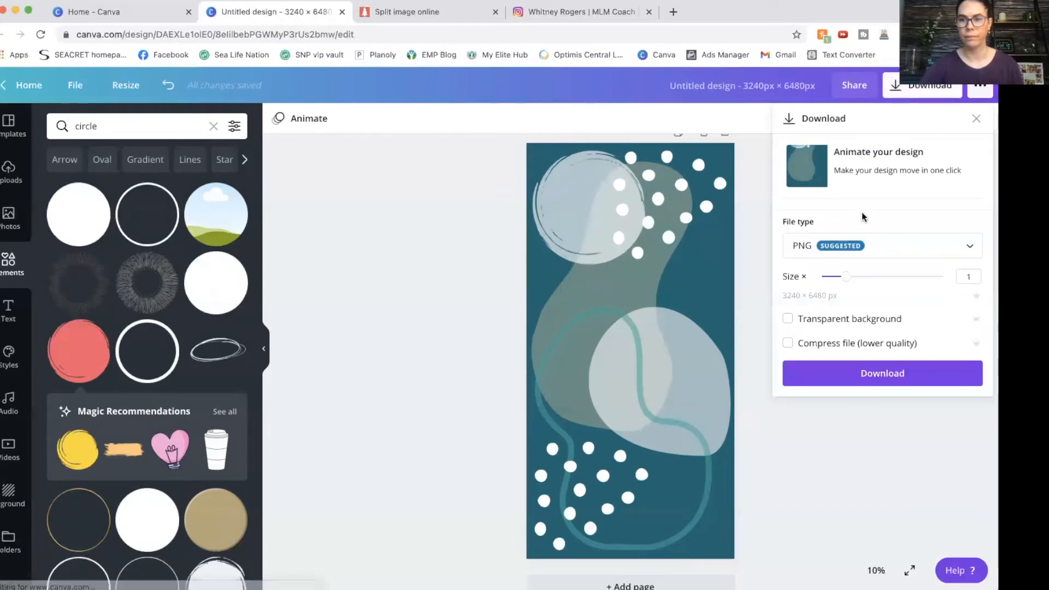
{"action": "left_click", "coordinate": [872, 373]}
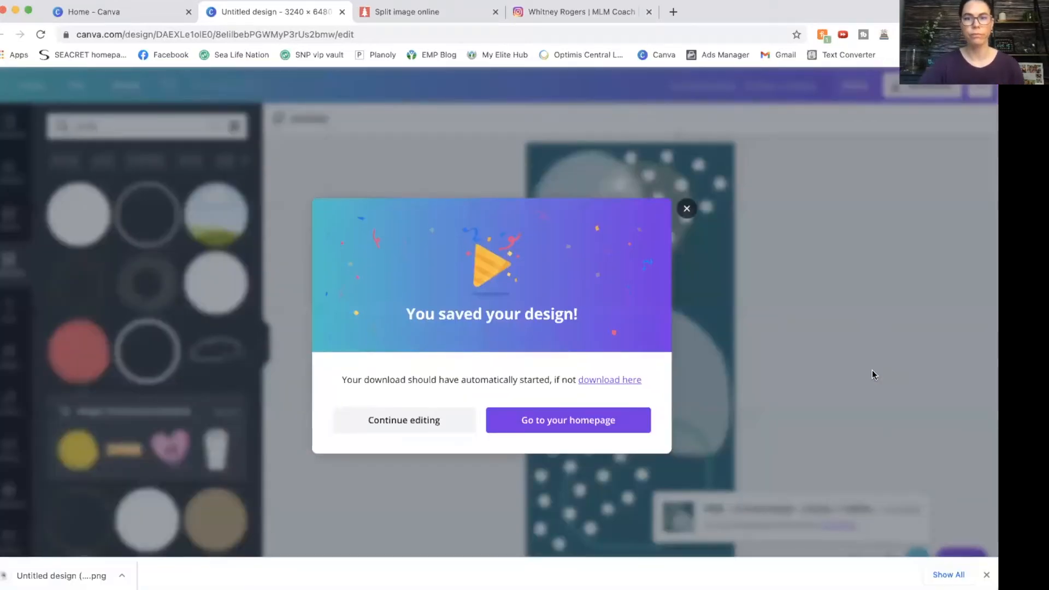
{"action": "left_click", "coordinate": [686, 196]}
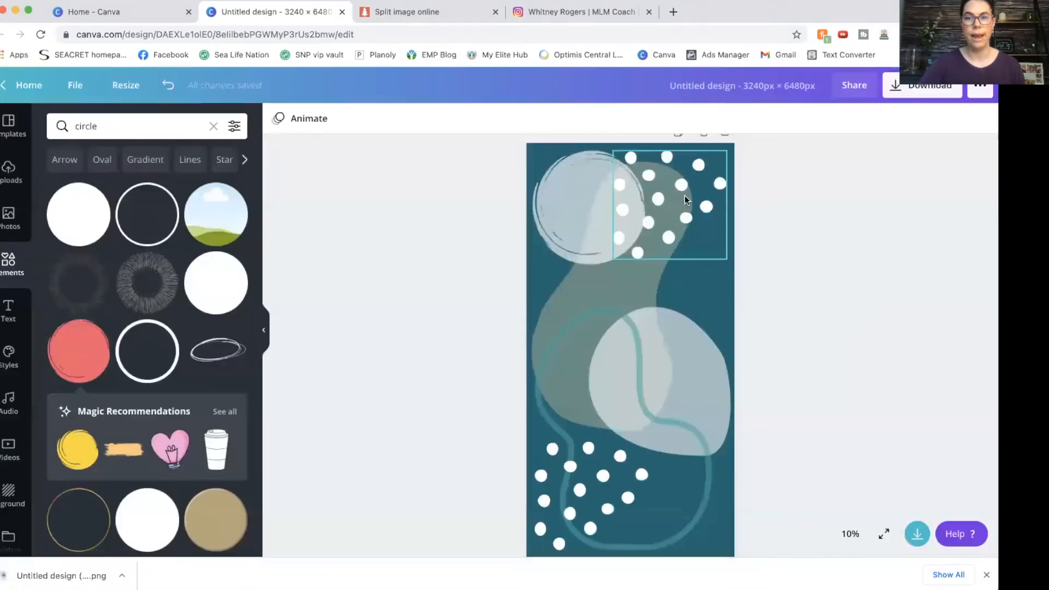
- Switch to the PineTools Split image page and load Untitled design (60).png as the input image
{"action": "left_click", "coordinate": [384, 12]}
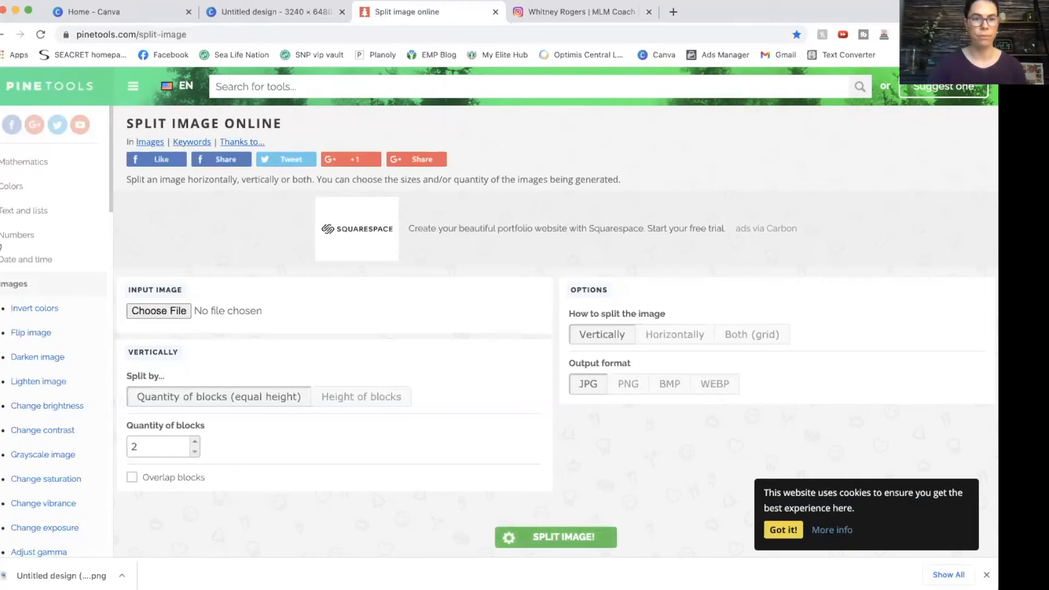
{"action": "left_click", "coordinate": [158, 309]}
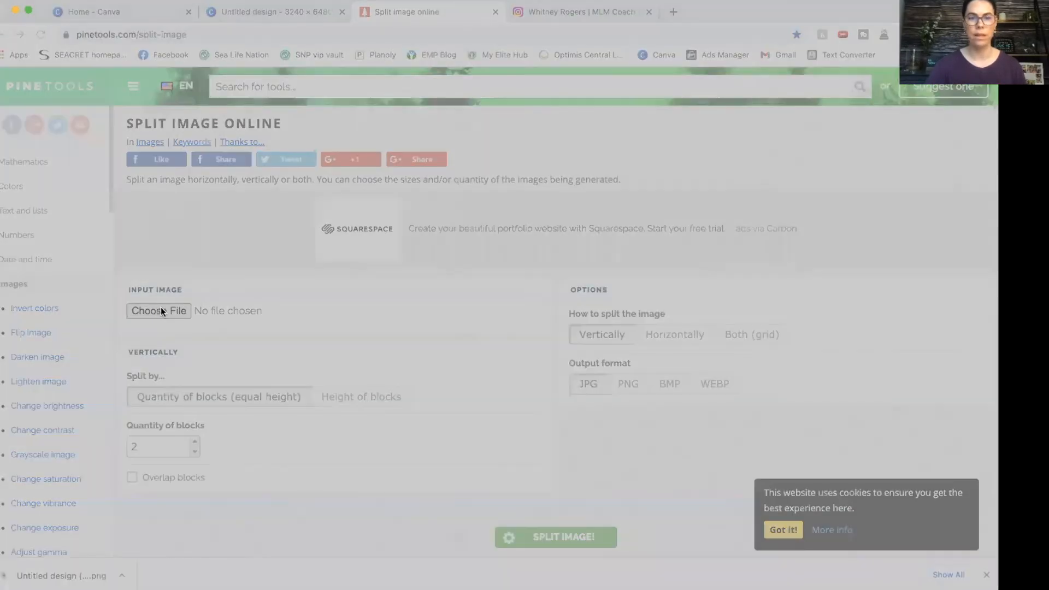
{"action": "left_click", "coordinate": [694, 405]}
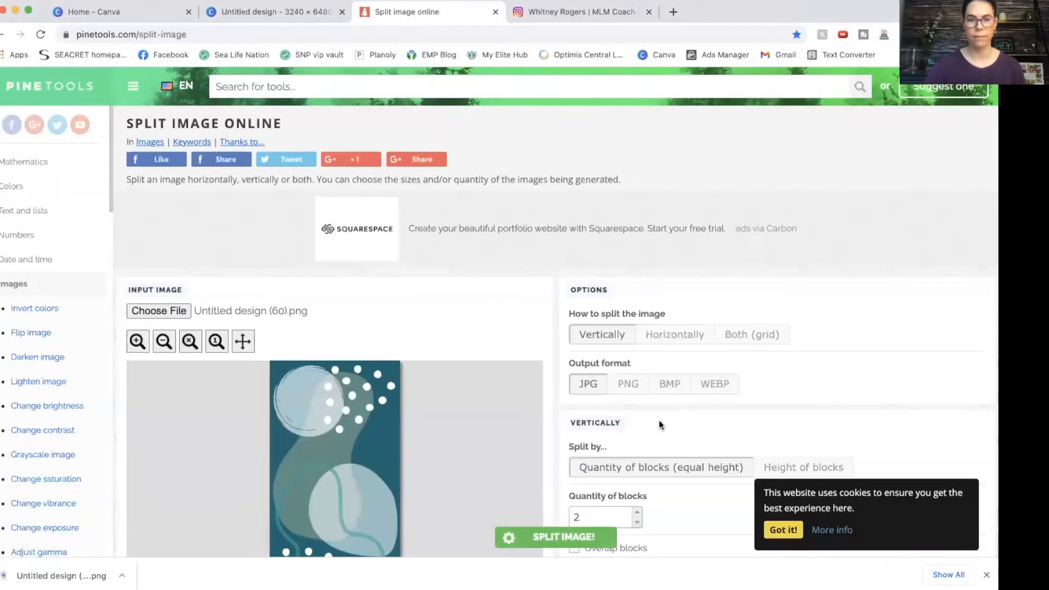
- Choose to split the image both ways as a grid and set the vertical quantity of blocks to 6
{"action": "scroll", "coordinate": [447, 409], "scroll_direction": "down", "scroll_amount": 2}
{"action": "scroll", "coordinate": [446, 405], "scroll_direction": "up", "scroll_amount": 1}
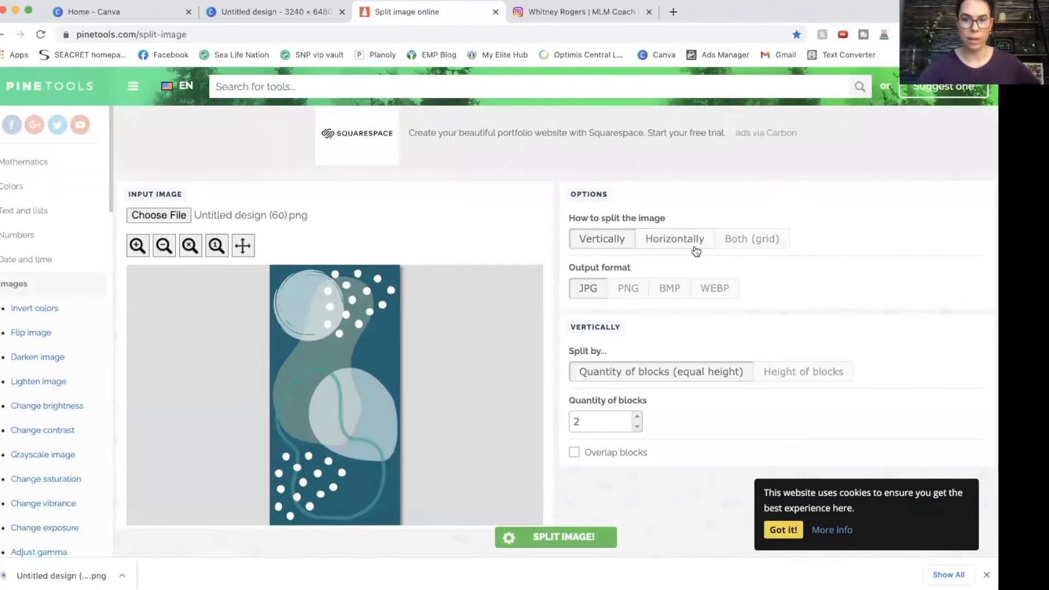
{"action": "left_click", "coordinate": [732, 246]}
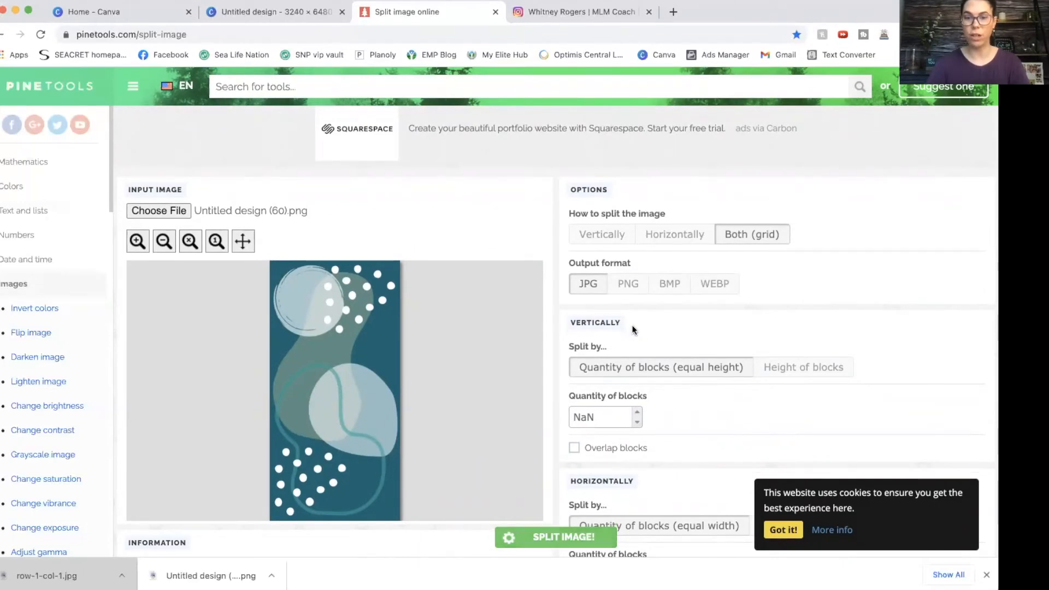
{"action": "left_click", "coordinate": [598, 415]}
{"action": "key", "text": "BackSpace"}
{"action": "key", "text": "BackSpace"}
{"action": "key", "text": "BackSpace"}
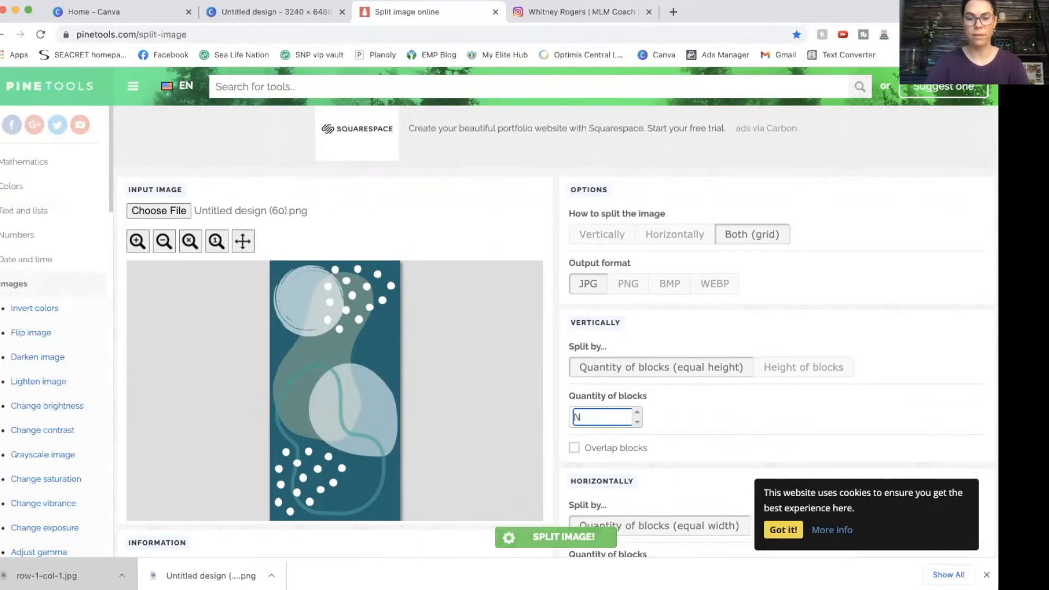
{"action": "type", "text": "6"}
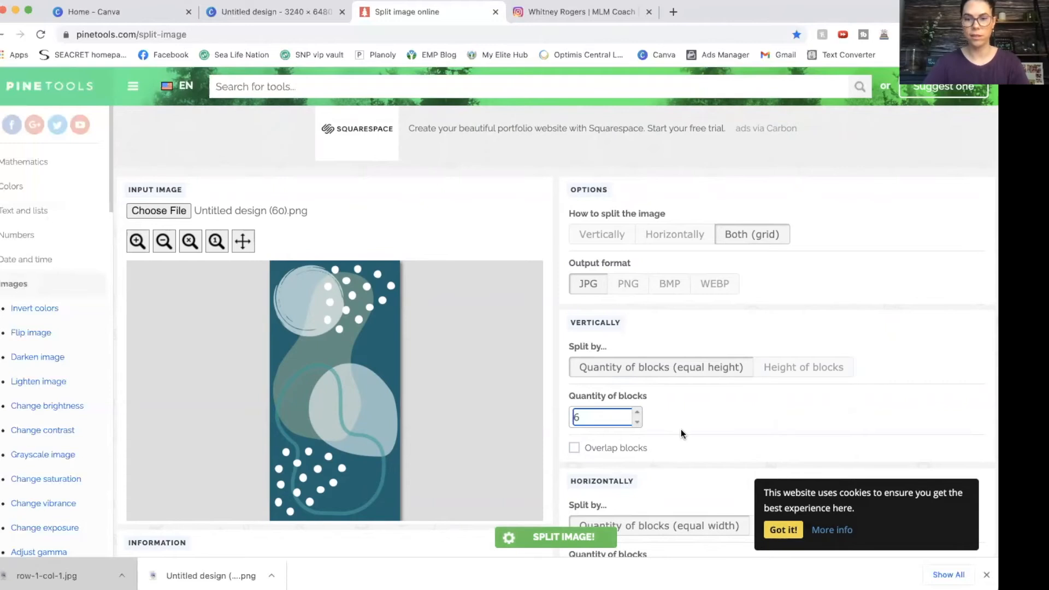
- Set the horizontal quantity of blocks to 3 and split the image
{"action": "scroll", "coordinate": [681, 428], "scroll_direction": "down", "scroll_amount": 3}
{"action": "left_click", "coordinate": [578, 435]}
{"action": "key", "text": "BackSpace"}
{"action": "key", "text": "BackSpace"}
{"action": "key", "text": "BackSpace"}
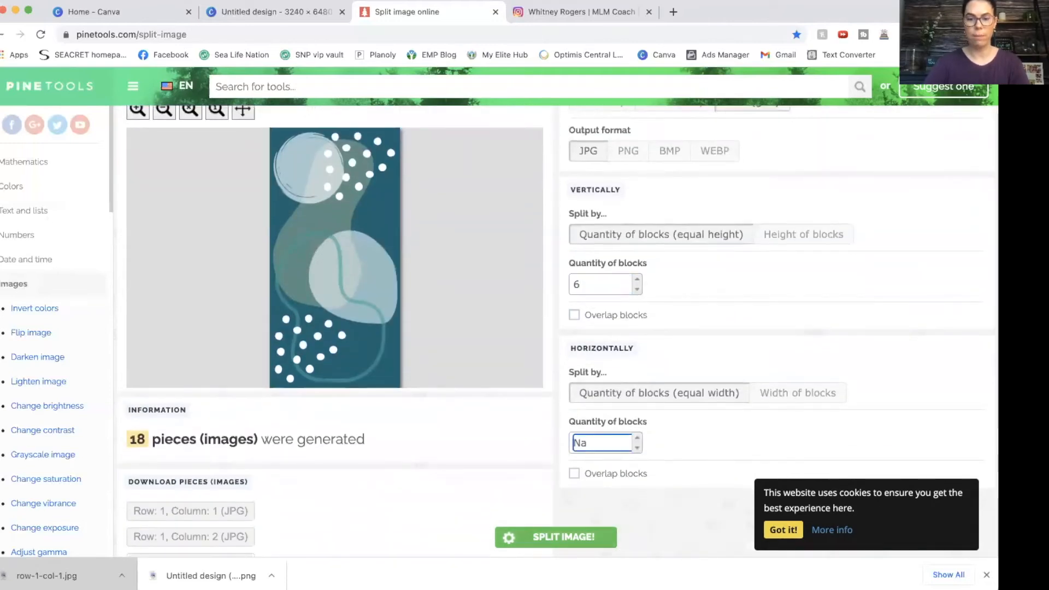
{"action": "type", "text": "3"}
{"action": "left_click", "coordinate": [561, 538]}
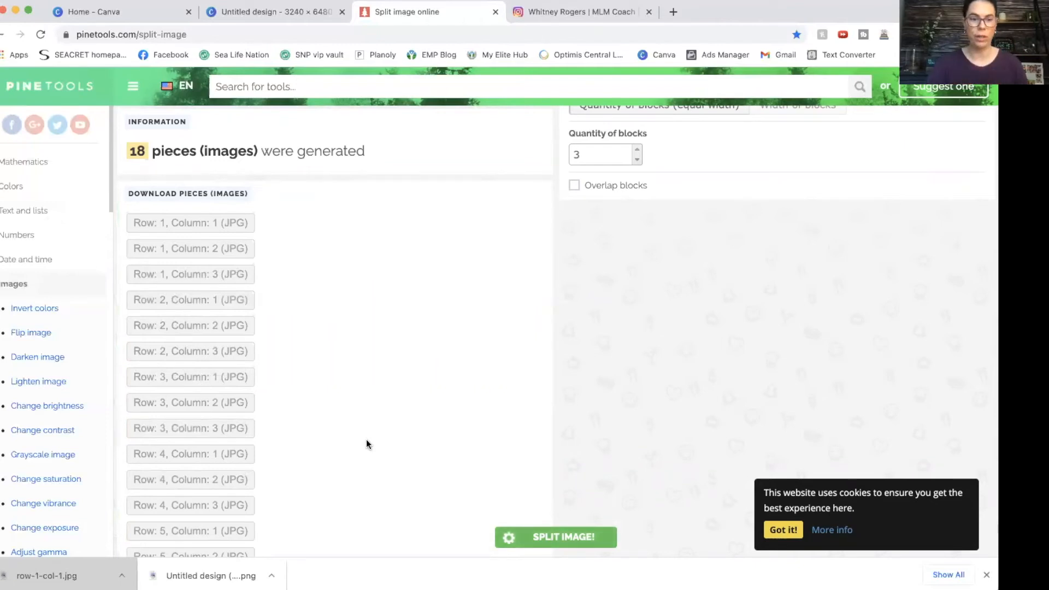
- Download all the JPG tiles one by one in order, from row 1, column 1 through row 6, column 3
{"action": "left_click", "coordinate": [180, 226]}
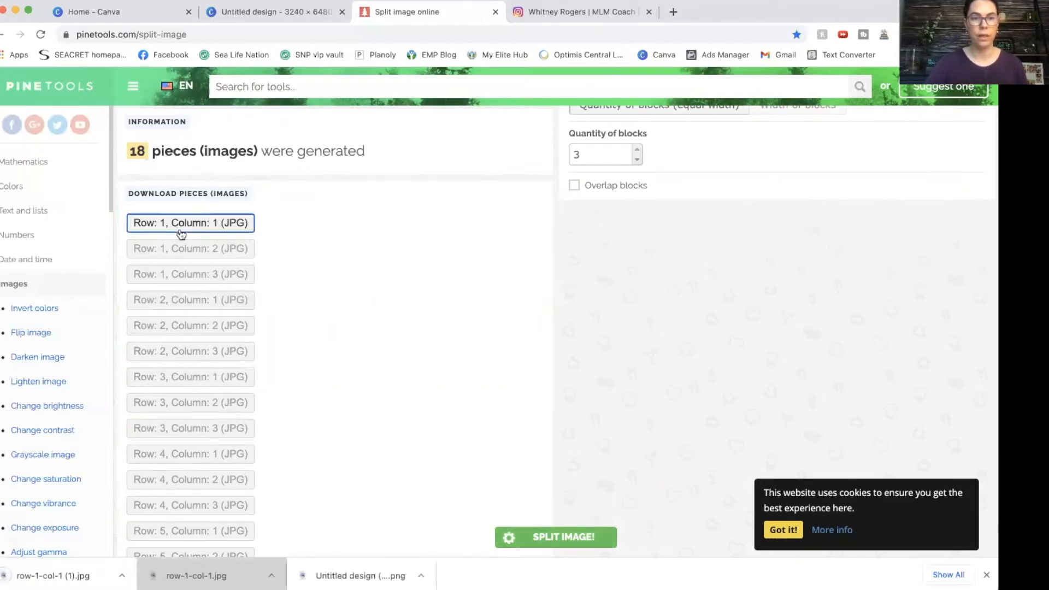
{"action": "left_click", "coordinate": [189, 252]}
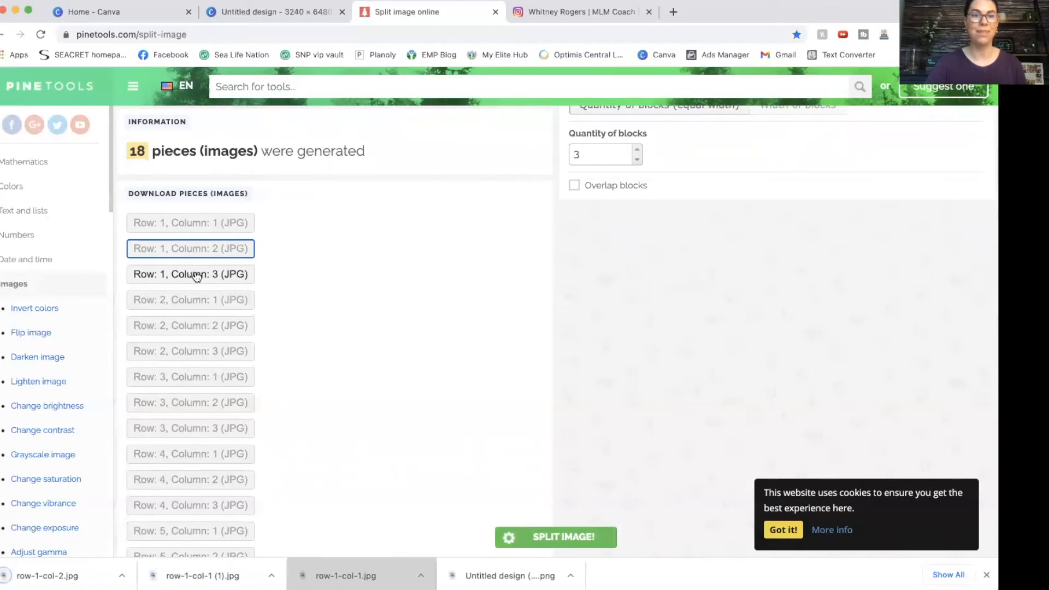
{"action": "left_click", "coordinate": [190, 274]}
{"action": "left_click", "coordinate": [195, 299]}
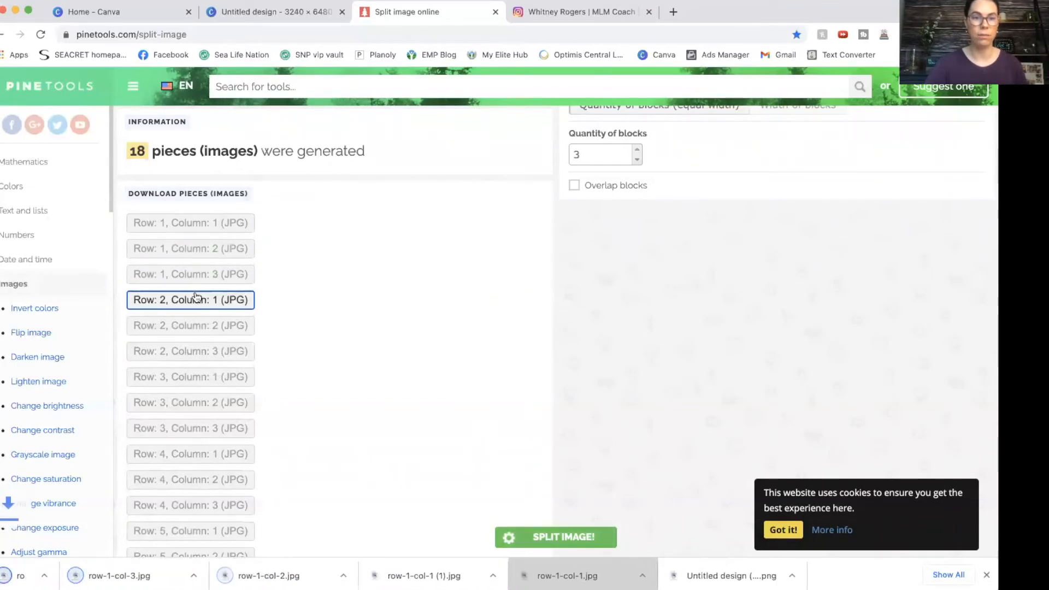
{"action": "left_click", "coordinate": [202, 325]}
{"action": "left_click", "coordinate": [206, 353]}
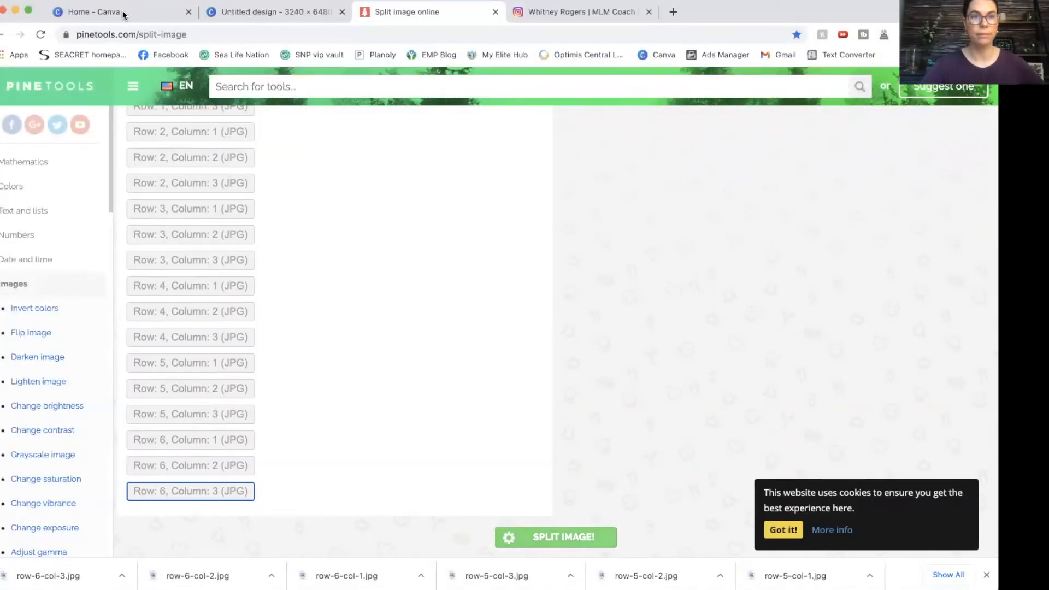
- Switch to Canva, create a blank Instagram Post design and upload the row 6, column 3 tile from the device
{"action": "left_click", "coordinate": [146, 12]}
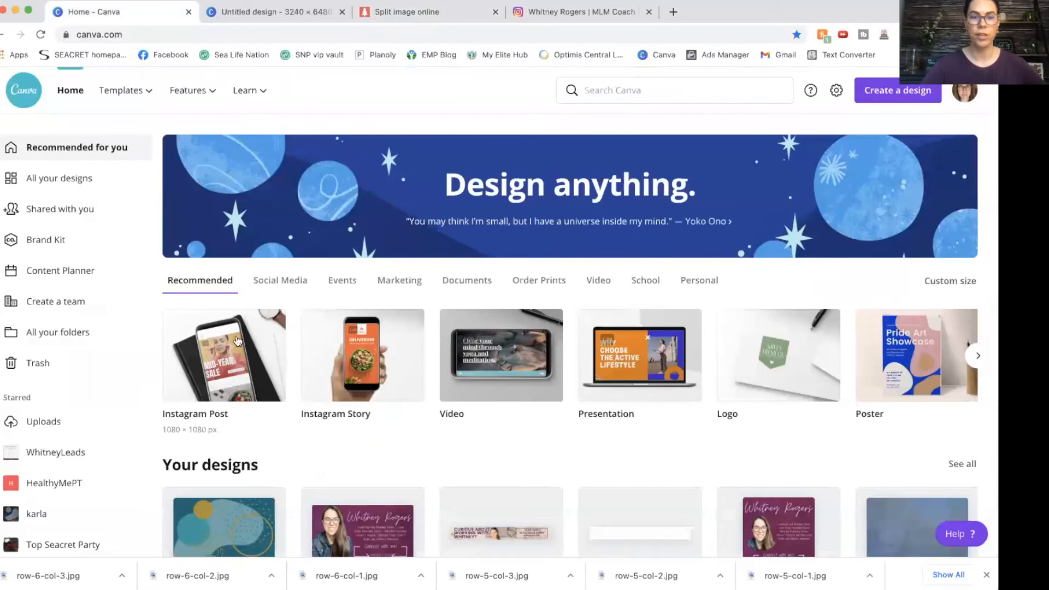
{"action": "left_click", "coordinate": [260, 360]}
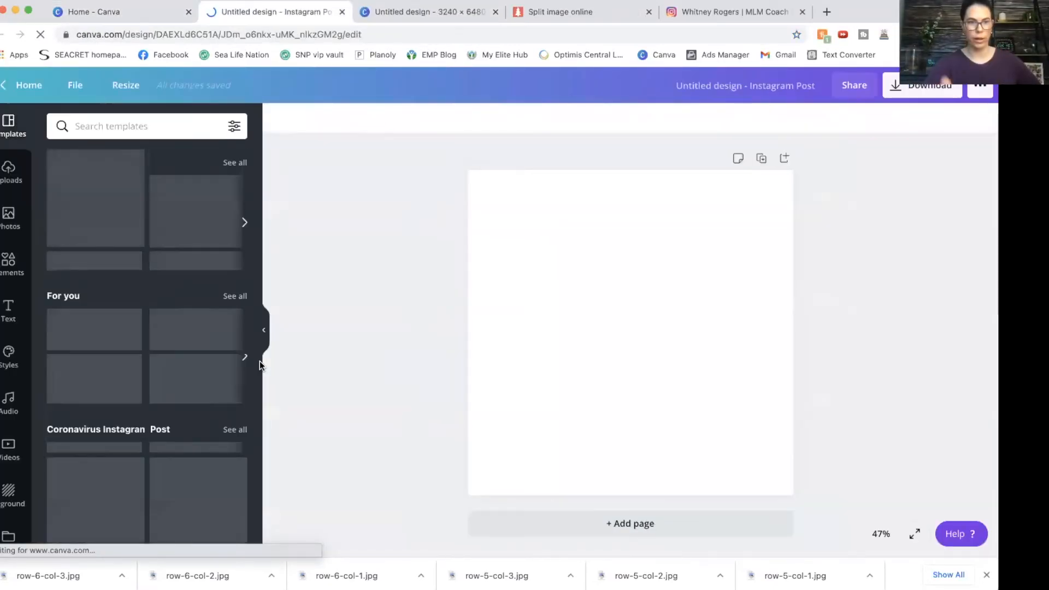
{"action": "left_click", "coordinate": [11, 169]}
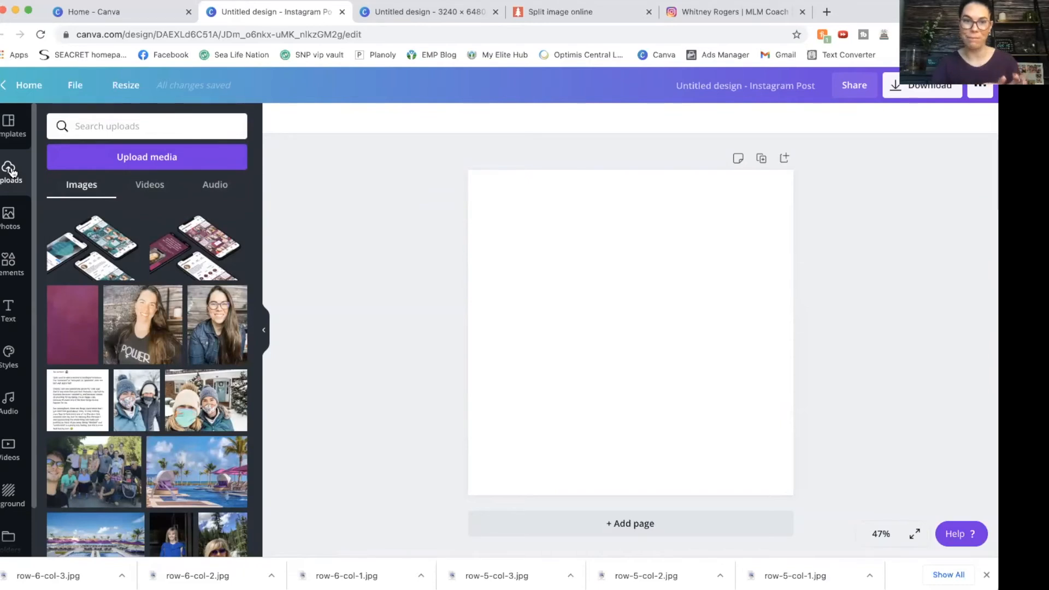
{"action": "left_click", "coordinate": [142, 158]}
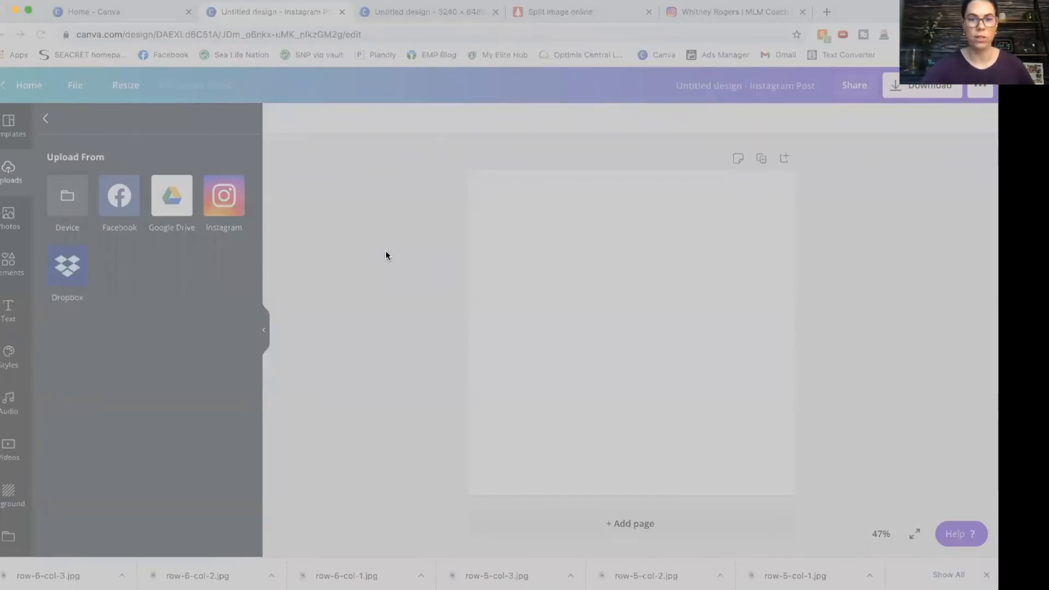
{"action": "left_click", "coordinate": [681, 399]}
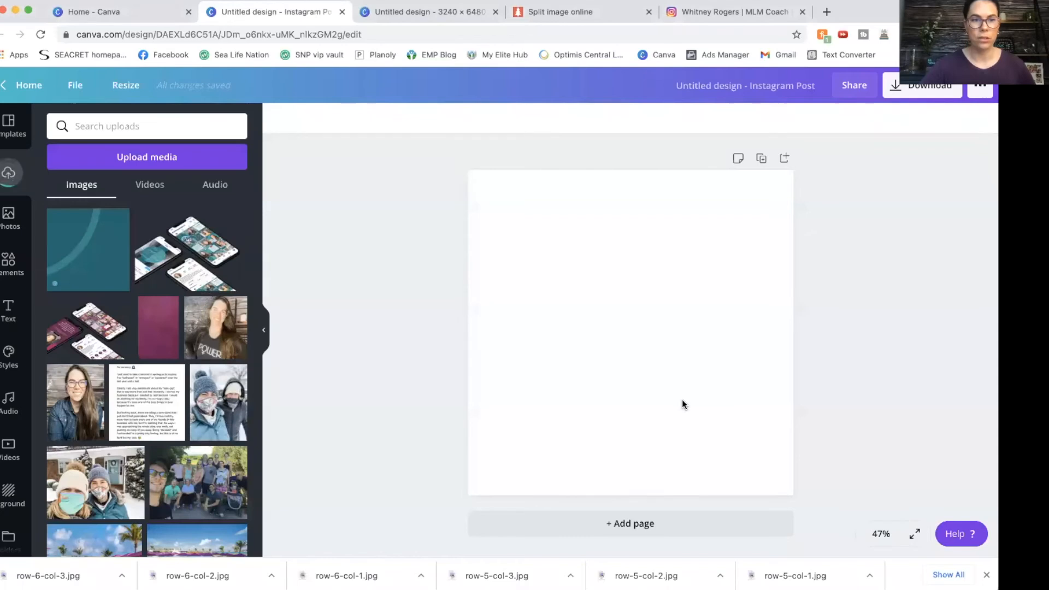
- Upload the remaining tiles from the device one at a time in reverse order, from row 6, column 2 to row 1, column 1
{"action": "left_click", "coordinate": [154, 156]}
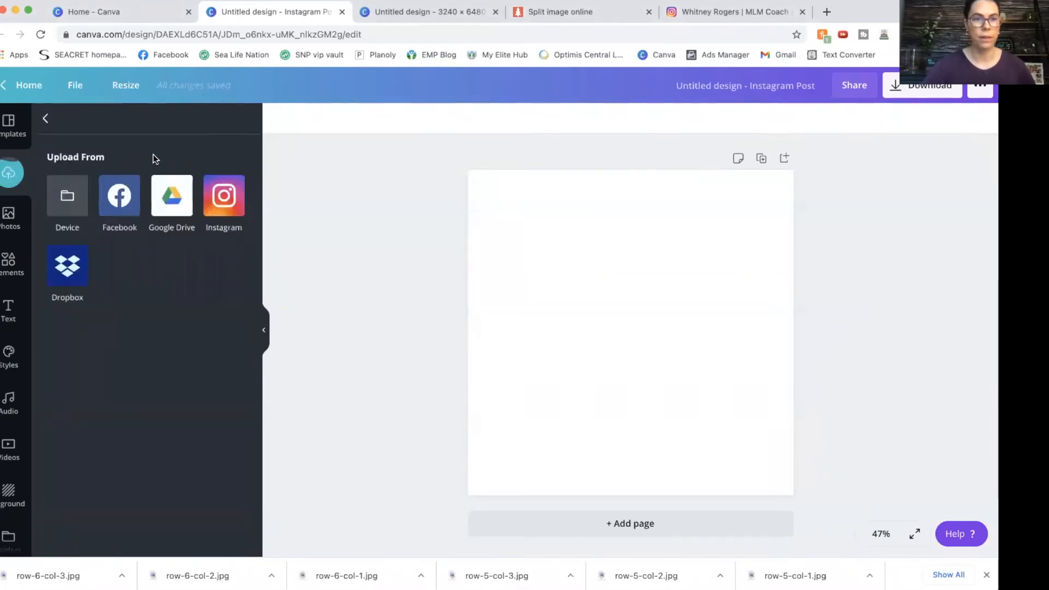
{"action": "left_click", "coordinate": [68, 195]}
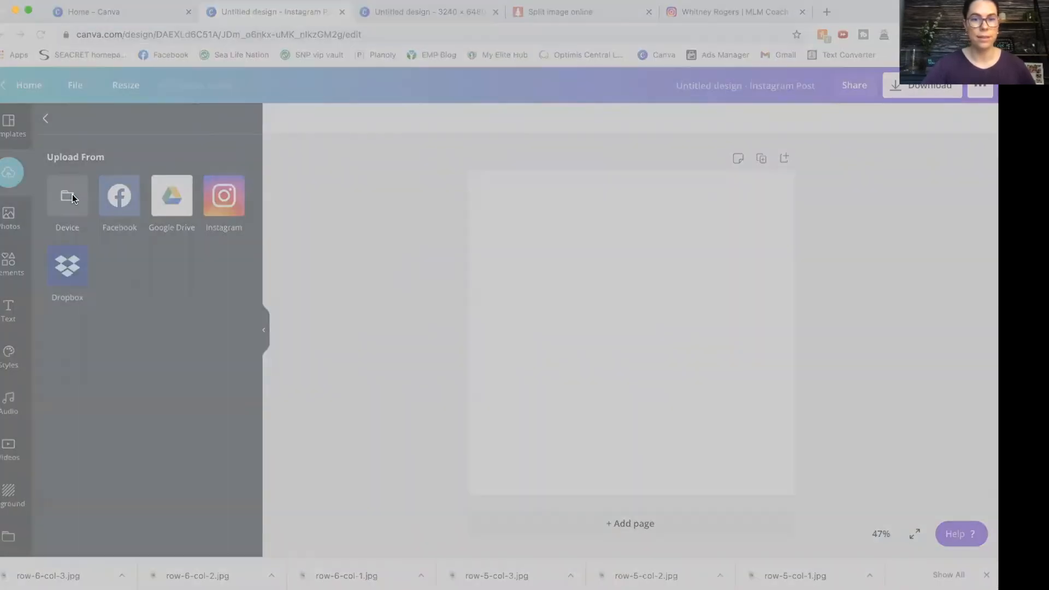
{"action": "left_click", "coordinate": [692, 405]}
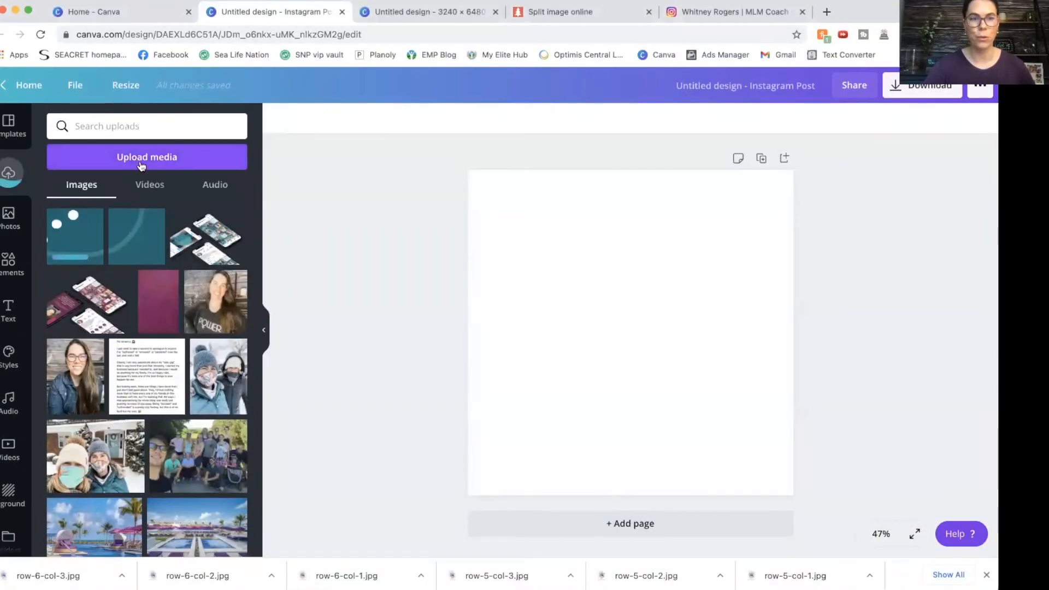
{"action": "left_click", "coordinate": [145, 163]}
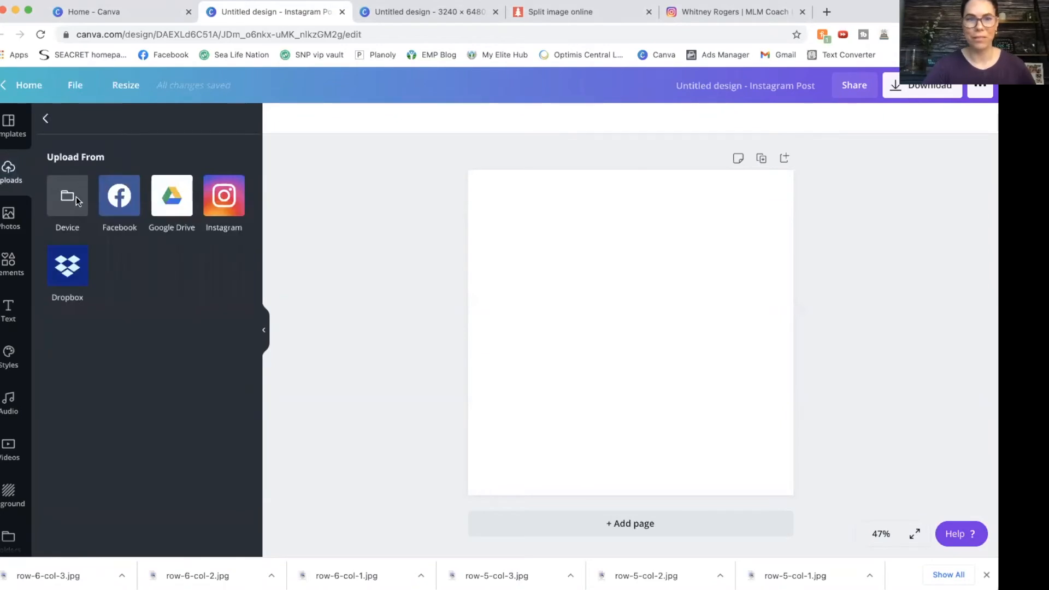
{"action": "left_click", "coordinate": [77, 197]}
{"action": "left_click", "coordinate": [686, 404]}
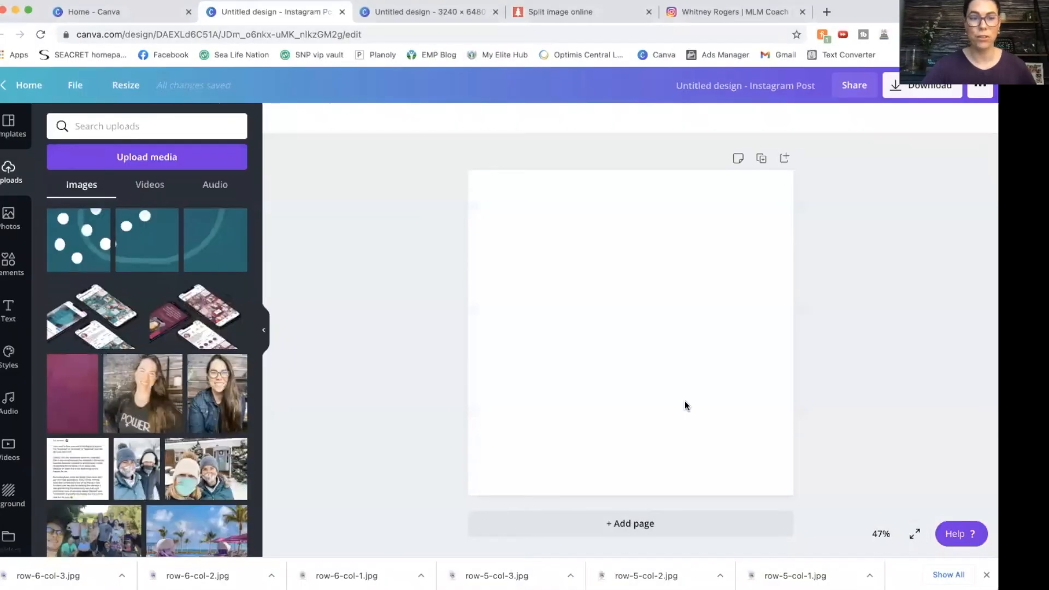
{"action": "left_click", "coordinate": [163, 162]}
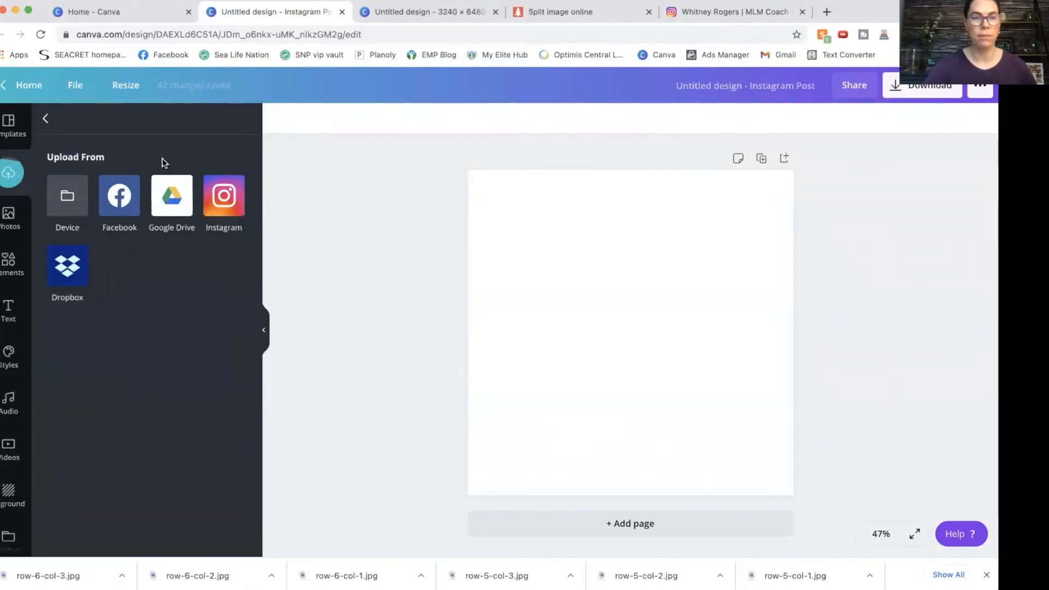
{"action": "left_click", "coordinate": [79, 192]}
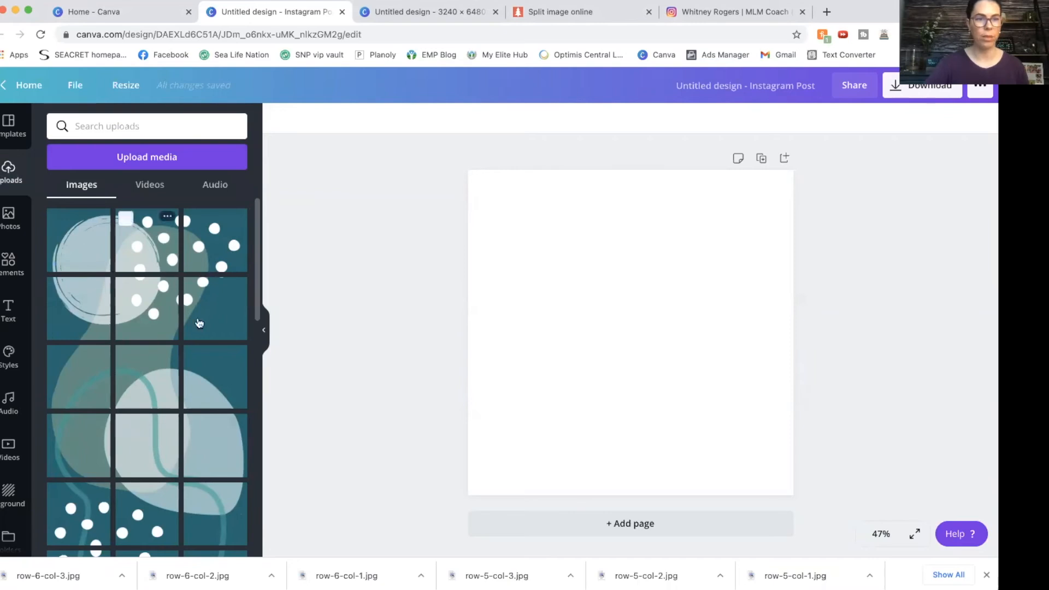
- Fill pages 1 to 3 with the row 6 tiles as full-page backgrounds, from column 3 to column 1, adding pages as needed
{"action": "scroll", "coordinate": [200, 323], "scroll_direction": "down", "scroll_amount": 3}
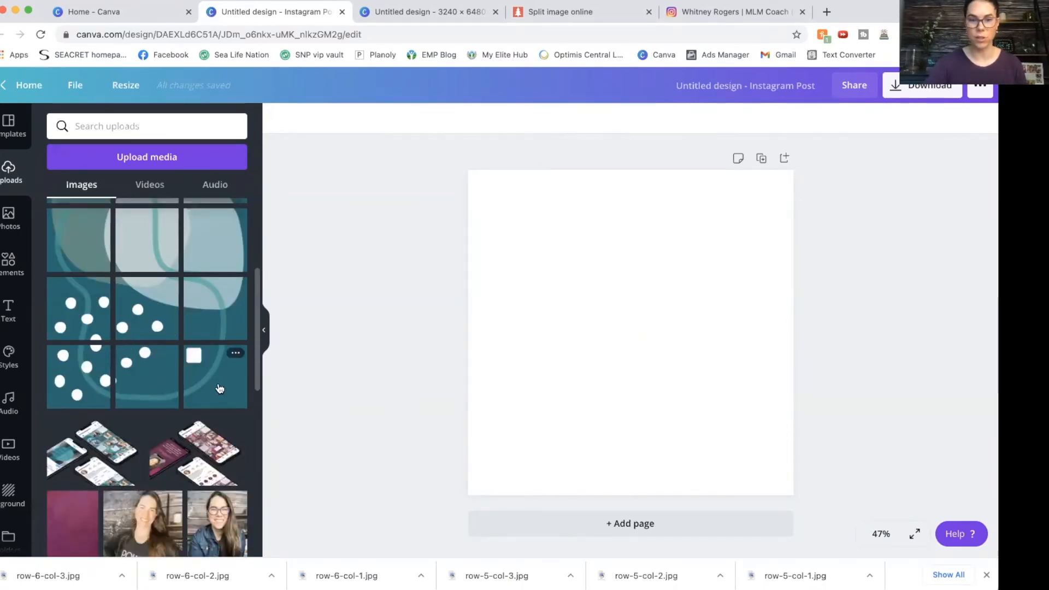
{"action": "left_click_drag", "start_coordinate": [219, 385], "coordinate": [492, 321]}
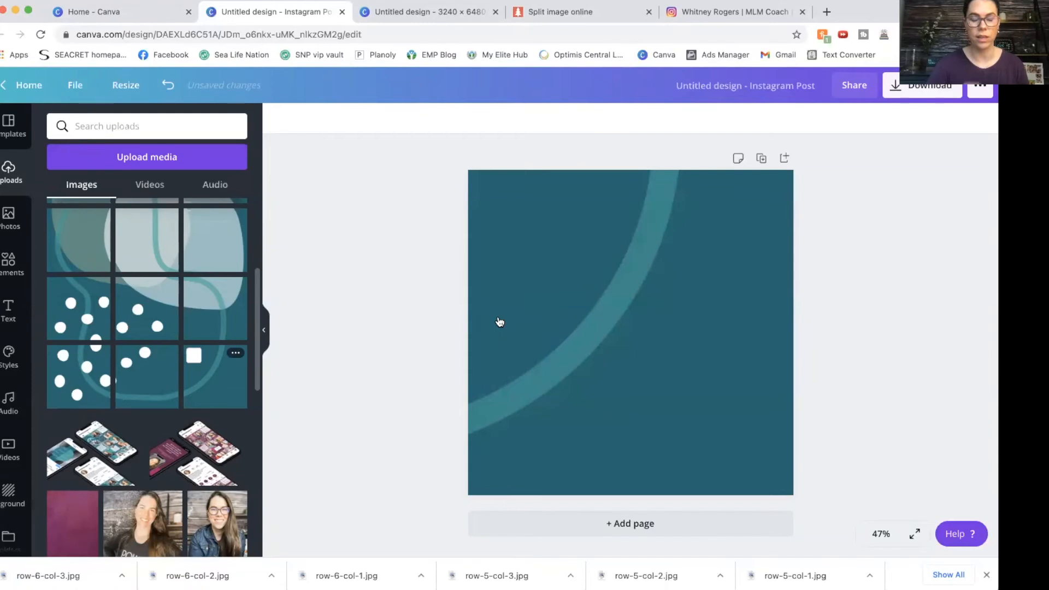
{"action": "left_click", "coordinate": [636, 525]}
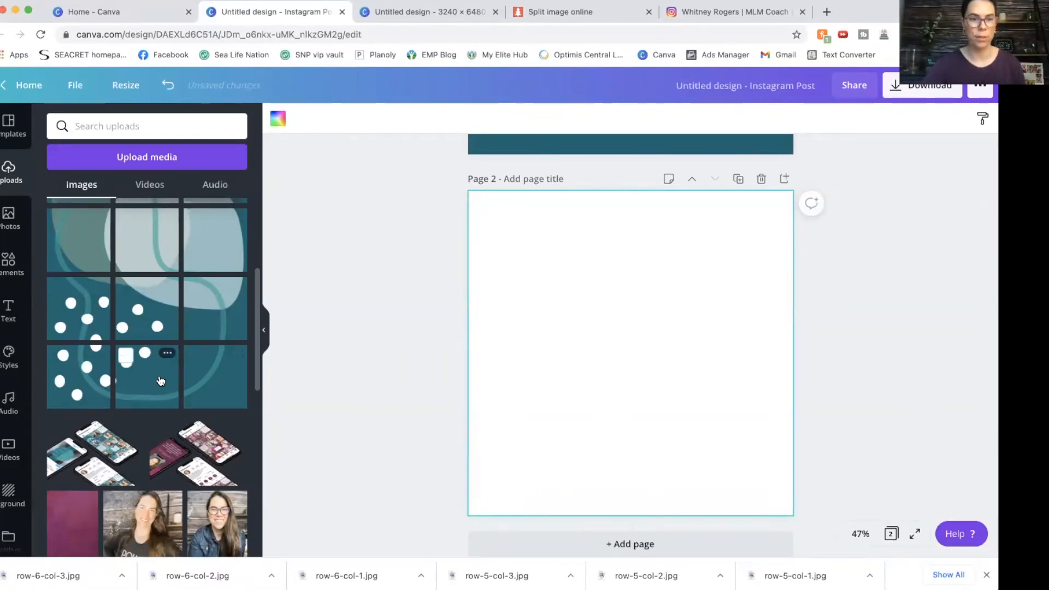
{"action": "left_click_drag", "start_coordinate": [161, 381], "coordinate": [480, 309]}
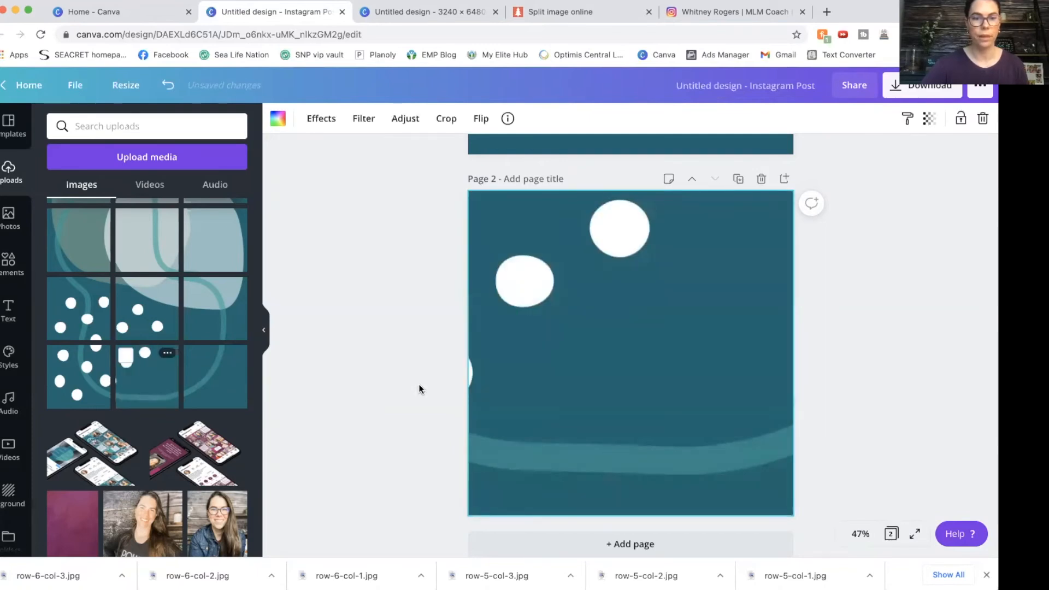
{"action": "scroll", "coordinate": [510, 477], "scroll_direction": "down", "scroll_amount": 1}
{"action": "left_click", "coordinate": [637, 525]}
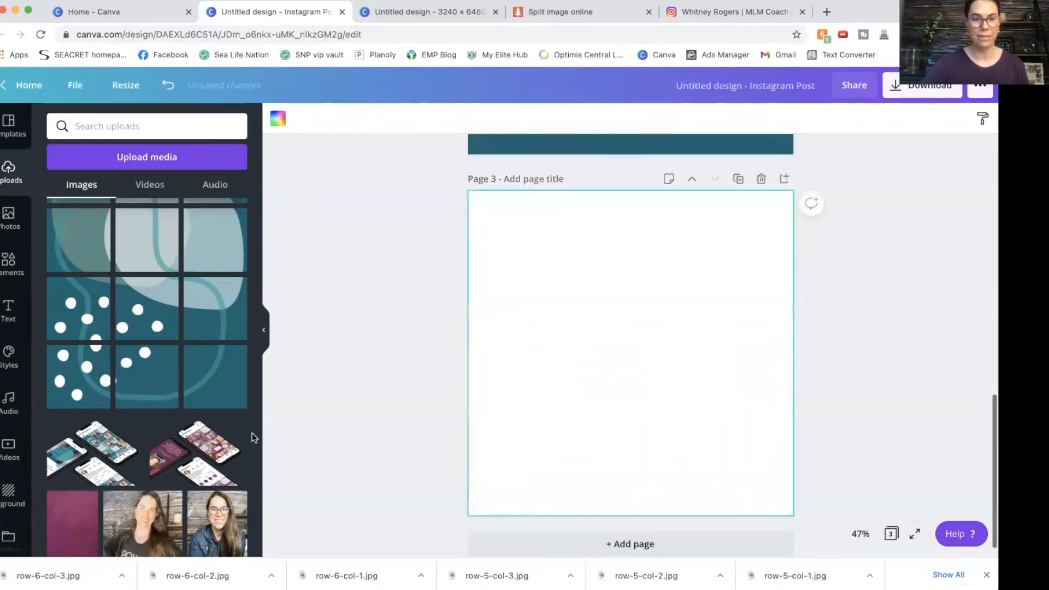
{"action": "left_click_drag", "start_coordinate": [88, 380], "coordinate": [474, 358]}
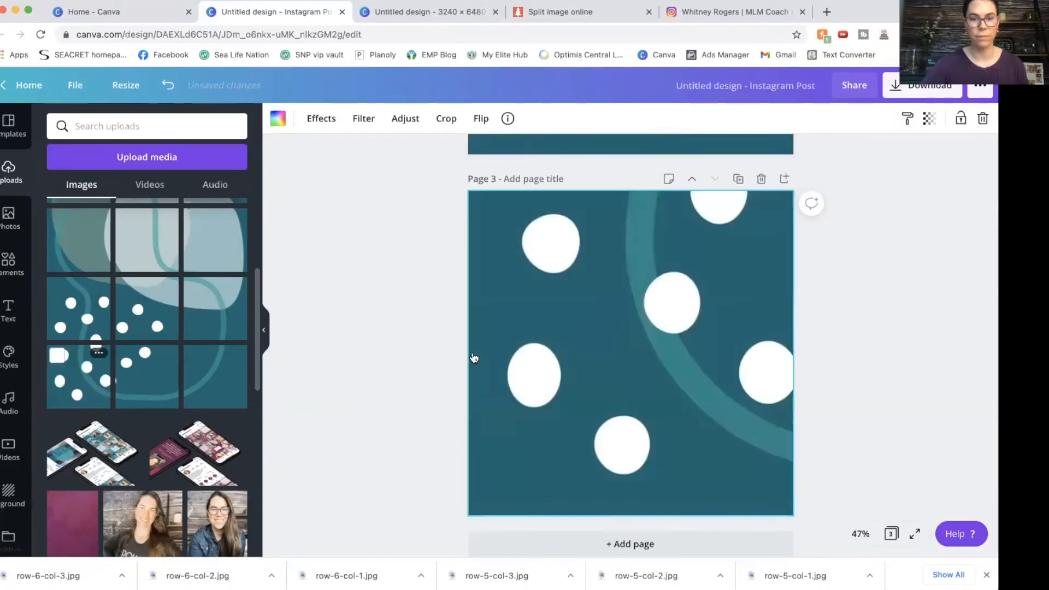
- Add a page for each remaining tile and fill it in reverse order, from row 5, column 3 on page 4 to row 1, column 1 on page 18
{"action": "left_click", "coordinate": [623, 544]}
{"action": "left_click_drag", "start_coordinate": [219, 322], "coordinate": [470, 312]}
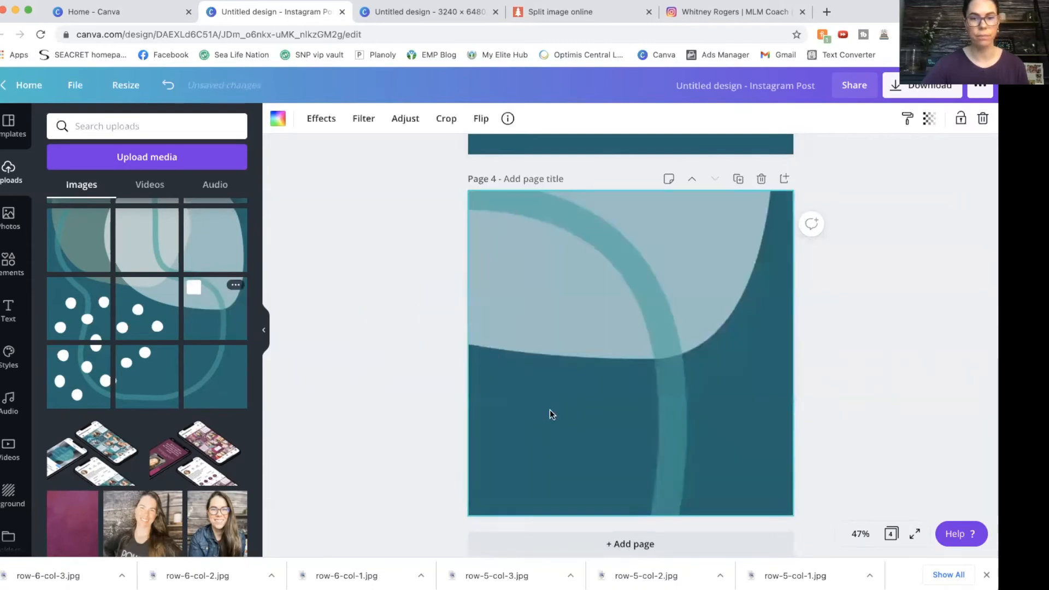
{"action": "scroll", "coordinate": [568, 422], "scroll_direction": "down", "scroll_amount": 1}
{"action": "left_click", "coordinate": [631, 523]}
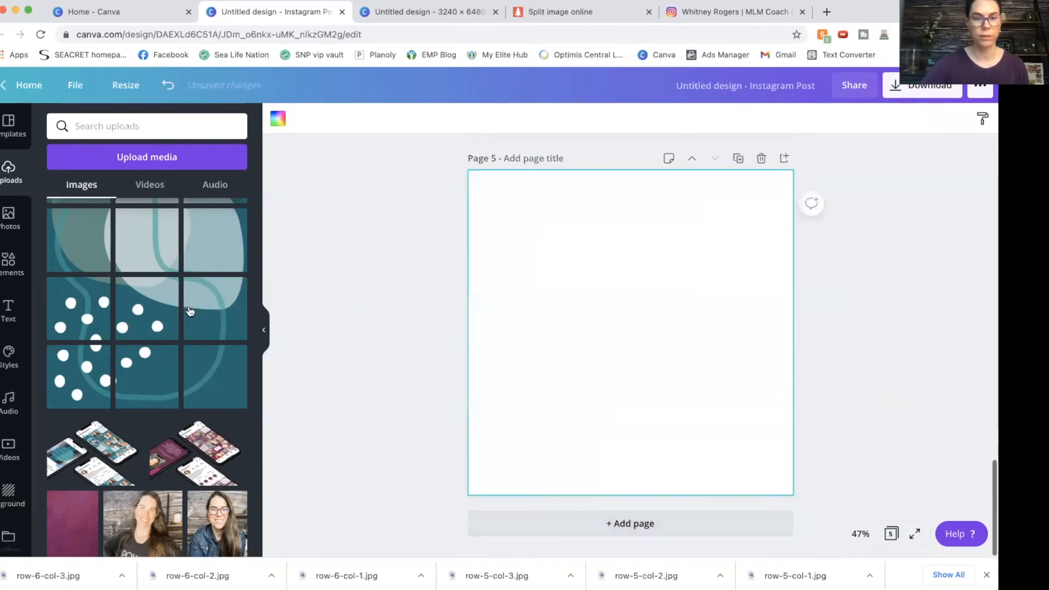
{"action": "left_click_drag", "start_coordinate": [171, 309], "coordinate": [486, 290]}
{"action": "left_click", "coordinate": [636, 523]}
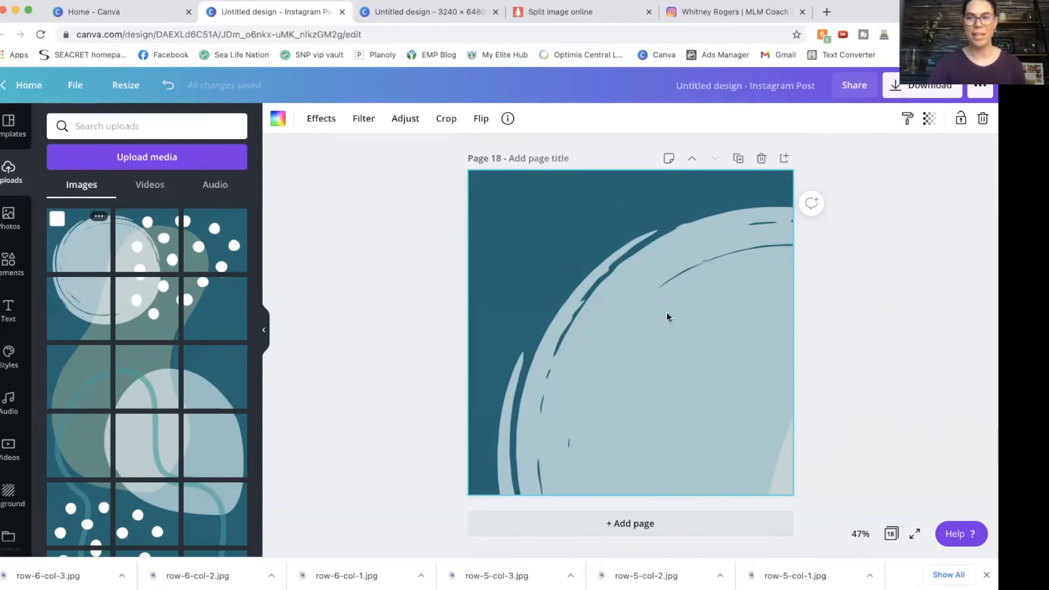
{"action": "mouse_move", "coordinate": [172, 395]}
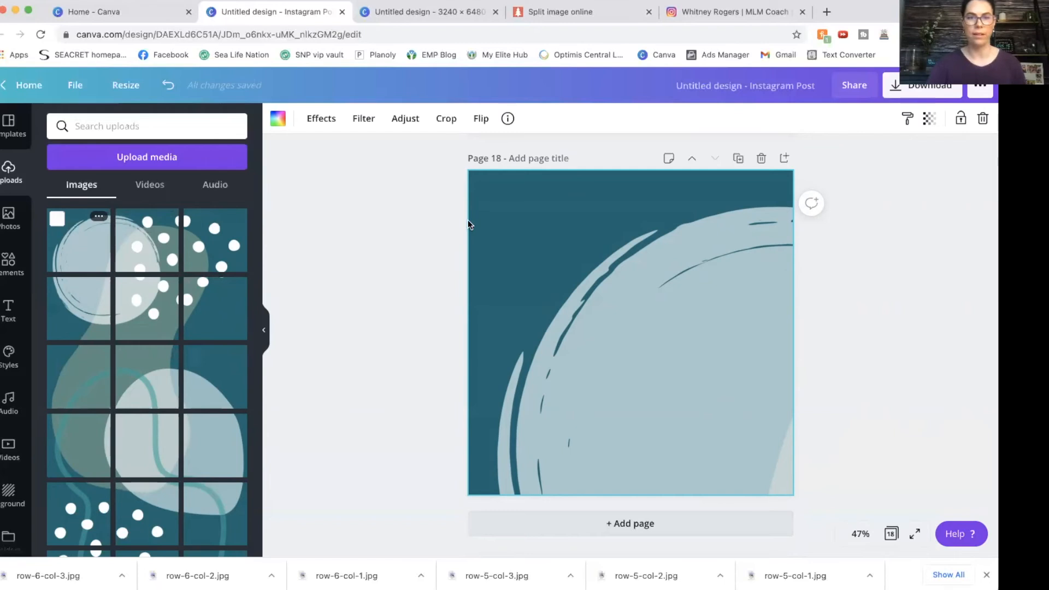
{"action": "scroll", "coordinate": [467, 220], "scroll_direction": "up", "scroll_amount": 5}
{"action": "scroll", "coordinate": [468, 220], "scroll_direction": "up", "scroll_amount": 5}
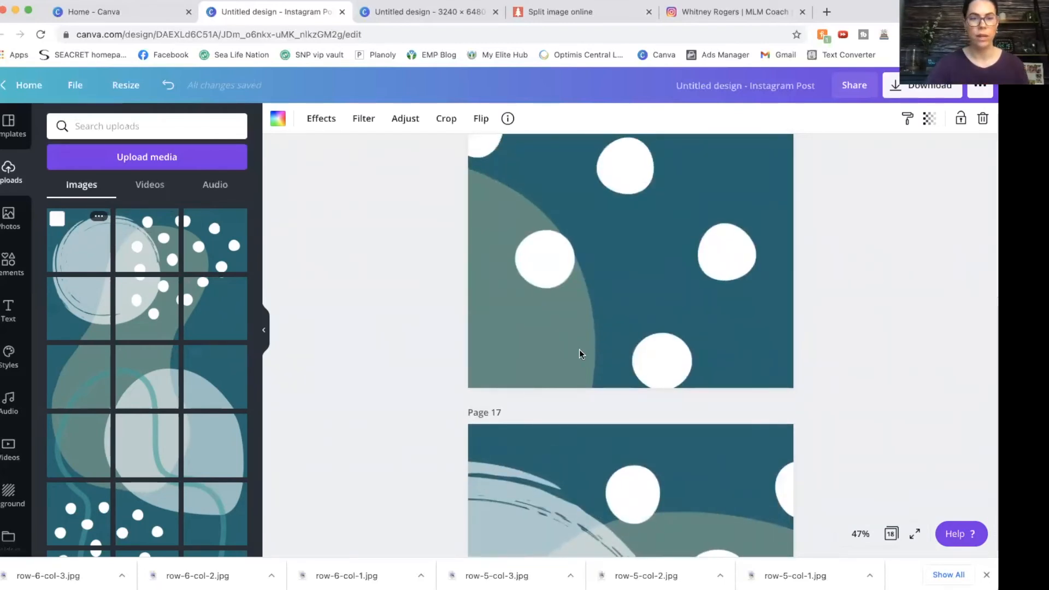
{"action": "scroll", "coordinate": [579, 349], "scroll_direction": "down", "scroll_amount": 8}
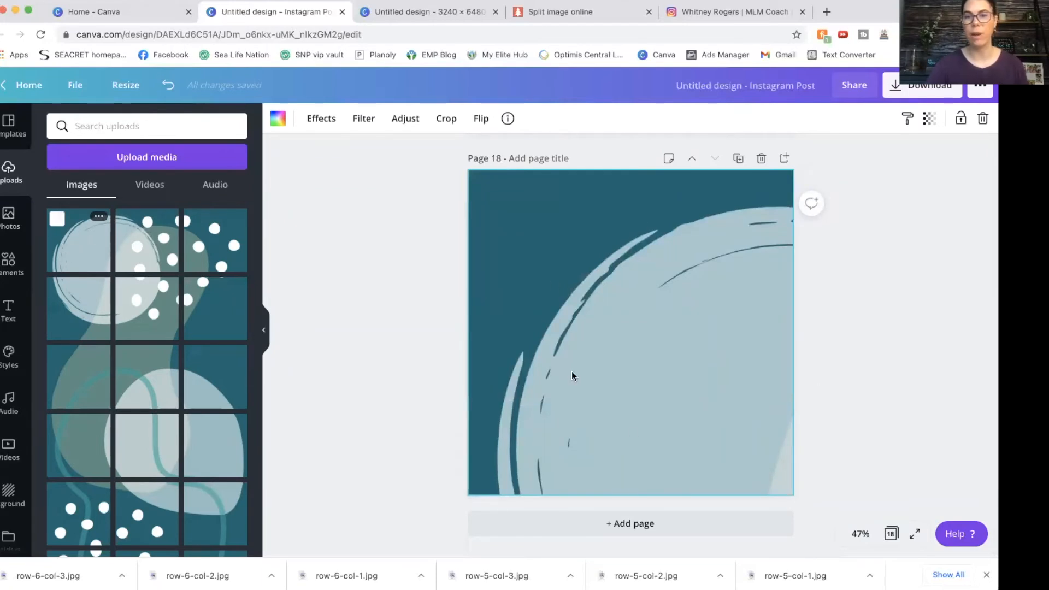
{"action": "scroll", "coordinate": [601, 342], "scroll_direction": "up", "scroll_amount": 20}
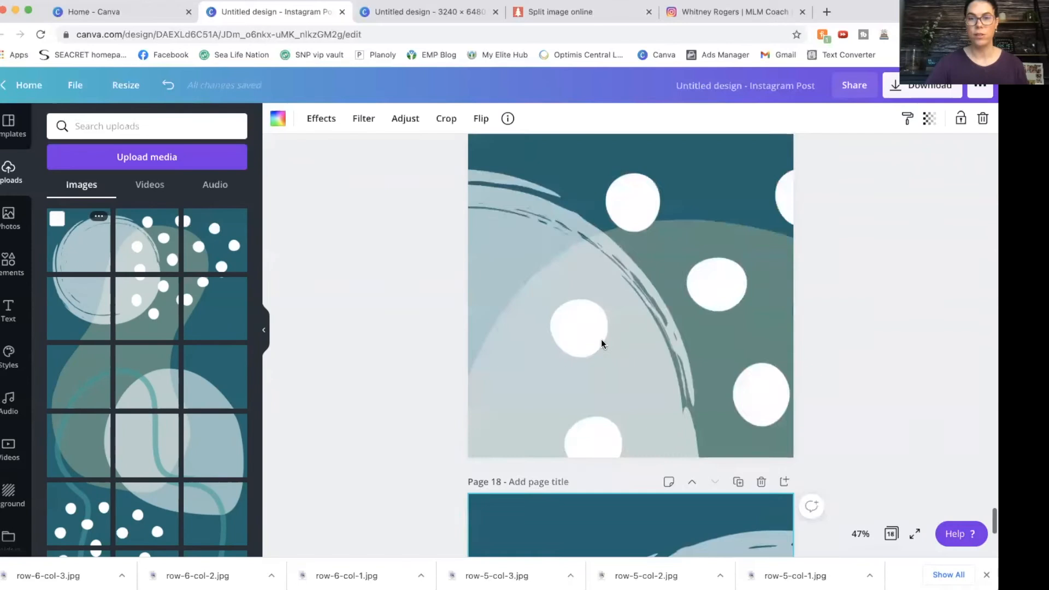
- Search the elements library for "frame" and add a plain square frame to page 1
{"action": "scroll", "coordinate": [600, 343], "scroll_direction": "up", "scroll_amount": 20}
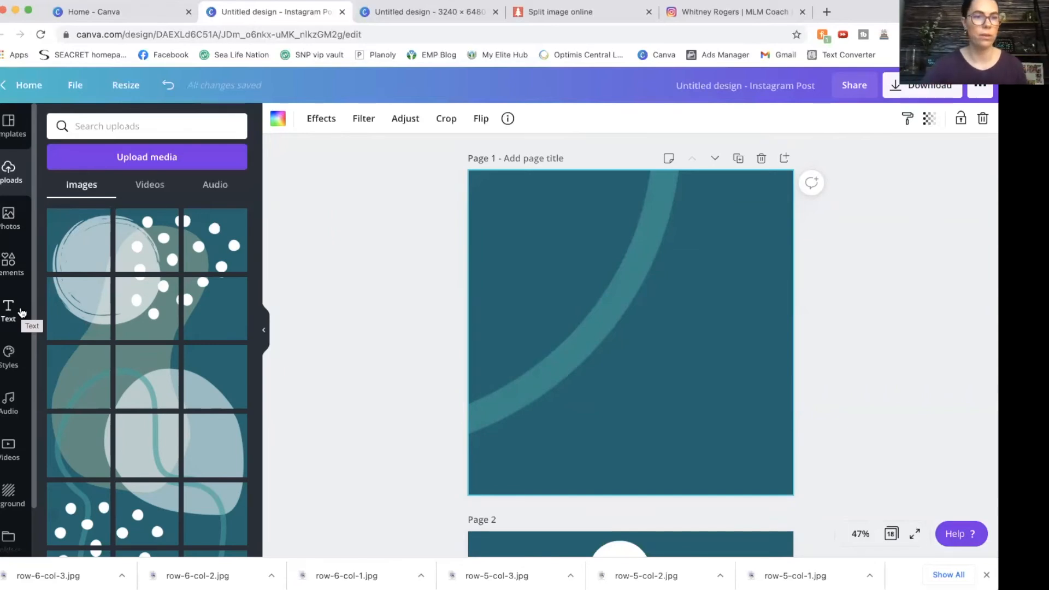
{"action": "left_click", "coordinate": [9, 267]}
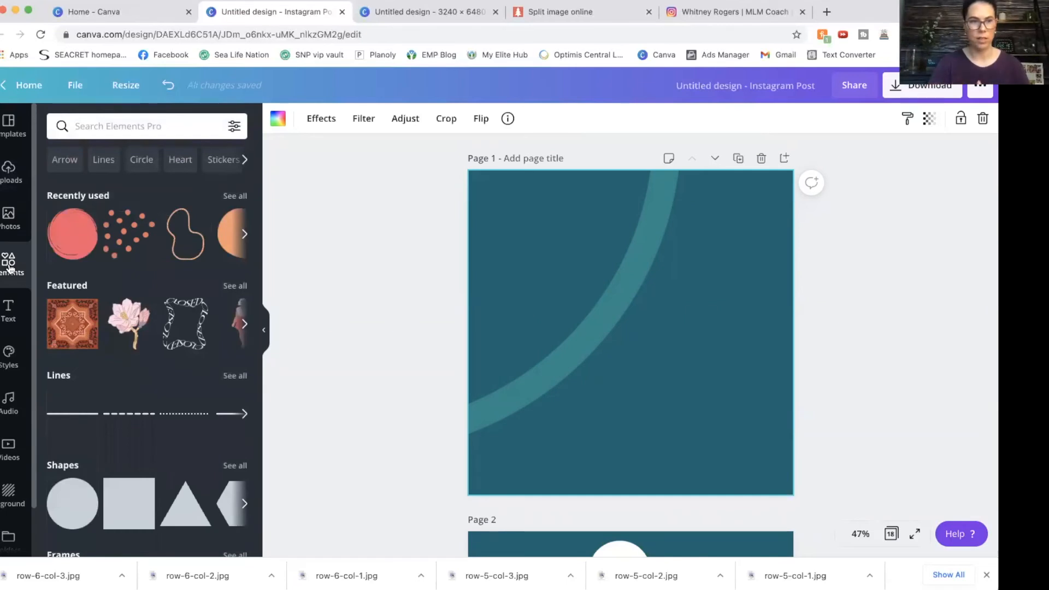
{"action": "left_click", "coordinate": [108, 128]}
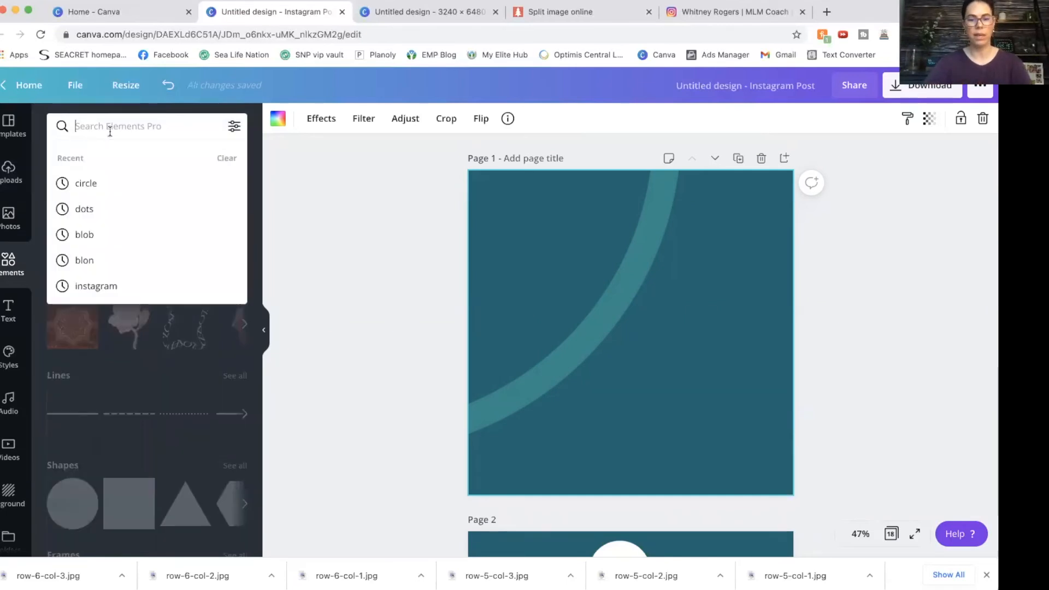
{"action": "type", "text": "frame"}
{"action": "key", "text": "Return"}
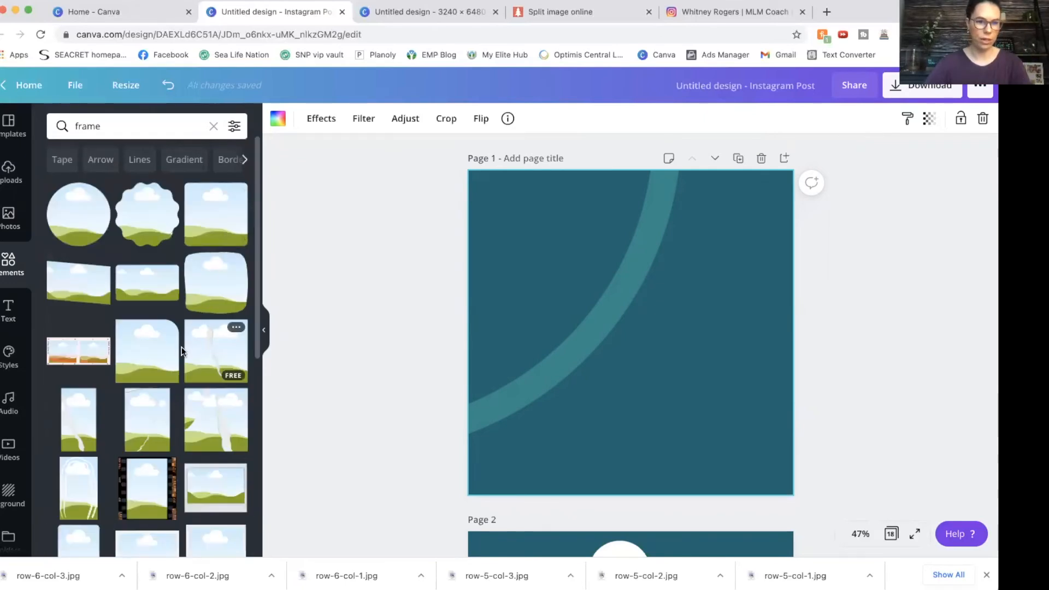
{"action": "scroll", "coordinate": [182, 350], "scroll_direction": "down", "scroll_amount": 10}
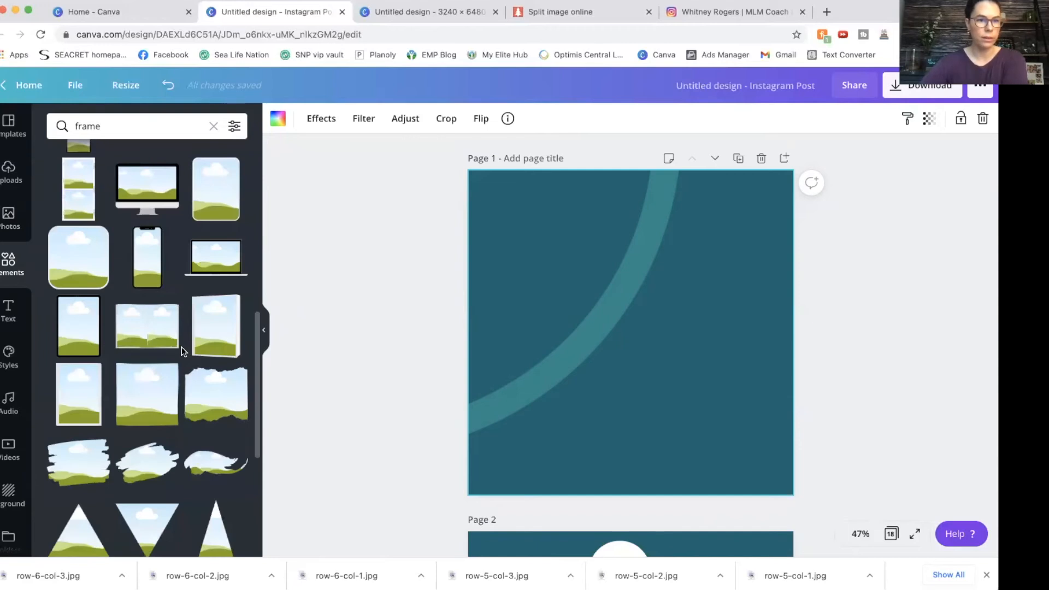
{"action": "scroll", "coordinate": [183, 350], "scroll_direction": "down", "scroll_amount": 2}
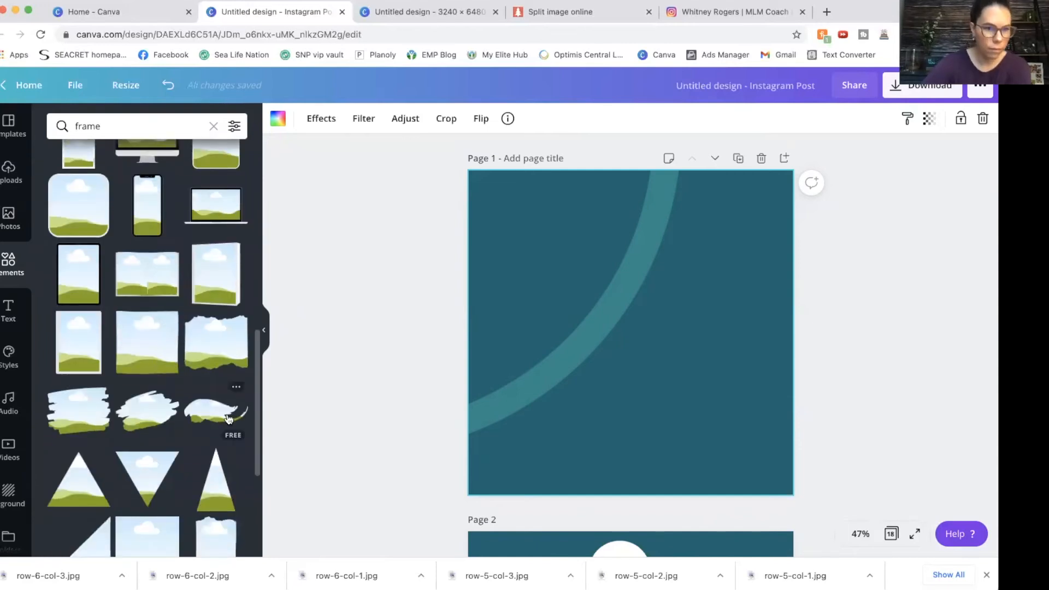
{"action": "scroll", "coordinate": [228, 419], "scroll_direction": "down", "scroll_amount": 6}
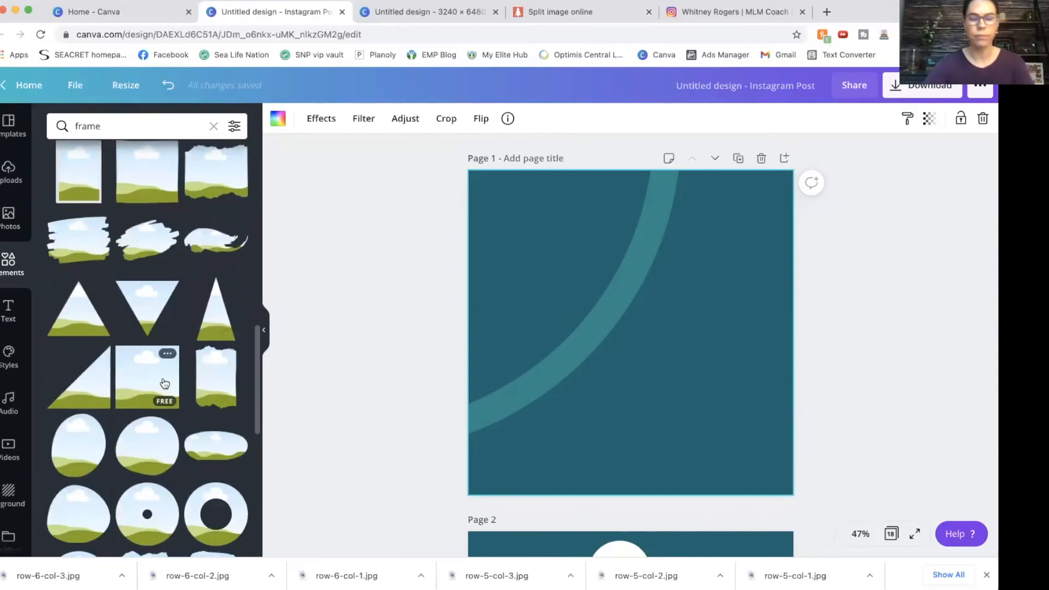
{"action": "left_click", "coordinate": [164, 383]}
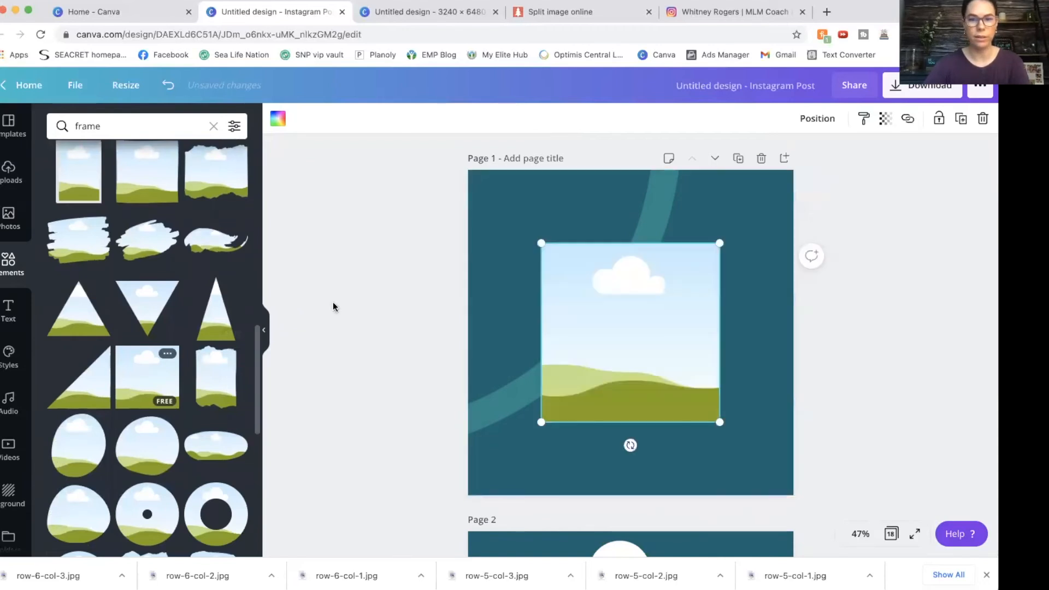
- Enlarge the square frame on page 1 so only an even, narrow border of the background shows around it
{"action": "left_click_drag", "start_coordinate": [538, 239], "coordinate": [489, 191]}
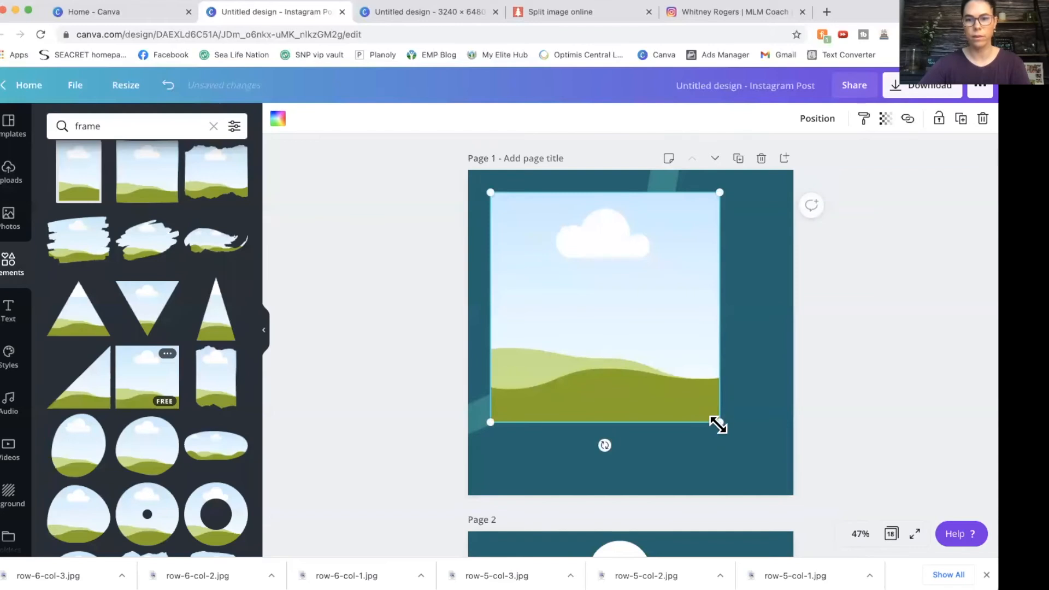
{"action": "left_click_drag", "start_coordinate": [719, 423], "coordinate": [781, 463]}
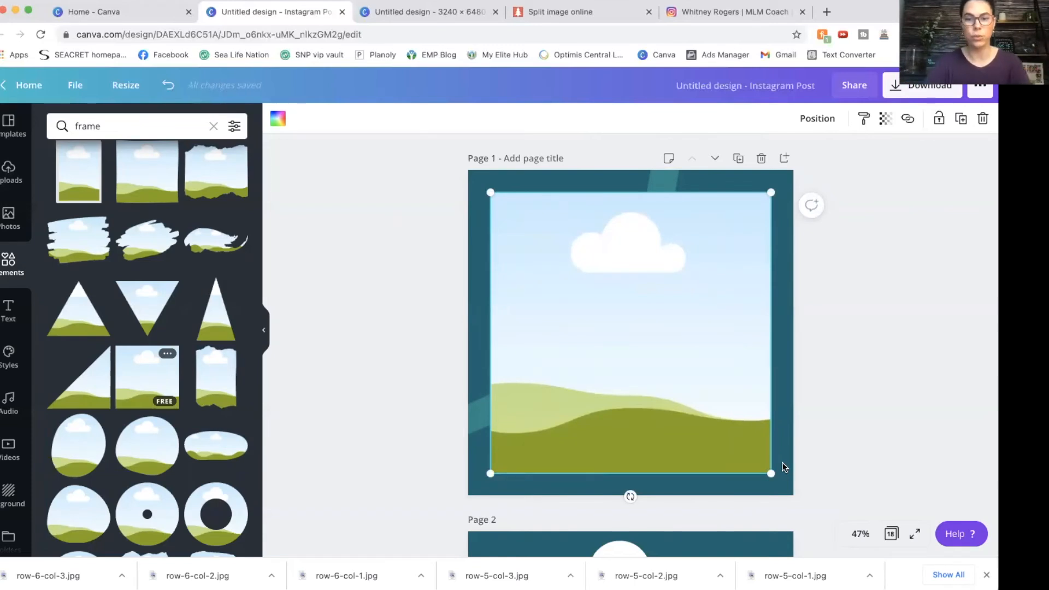
{"action": "left_click", "coordinate": [831, 398]}
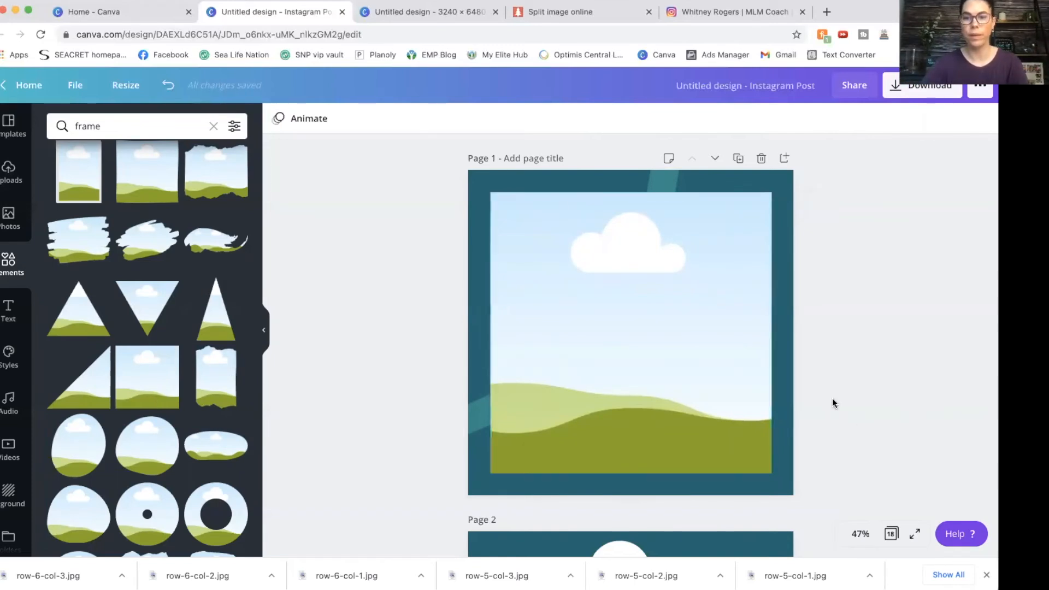
- Copy the square frame from page 1 and paste it onto pages 3, 5, 7 and 9
{"action": "left_click", "coordinate": [681, 358]}
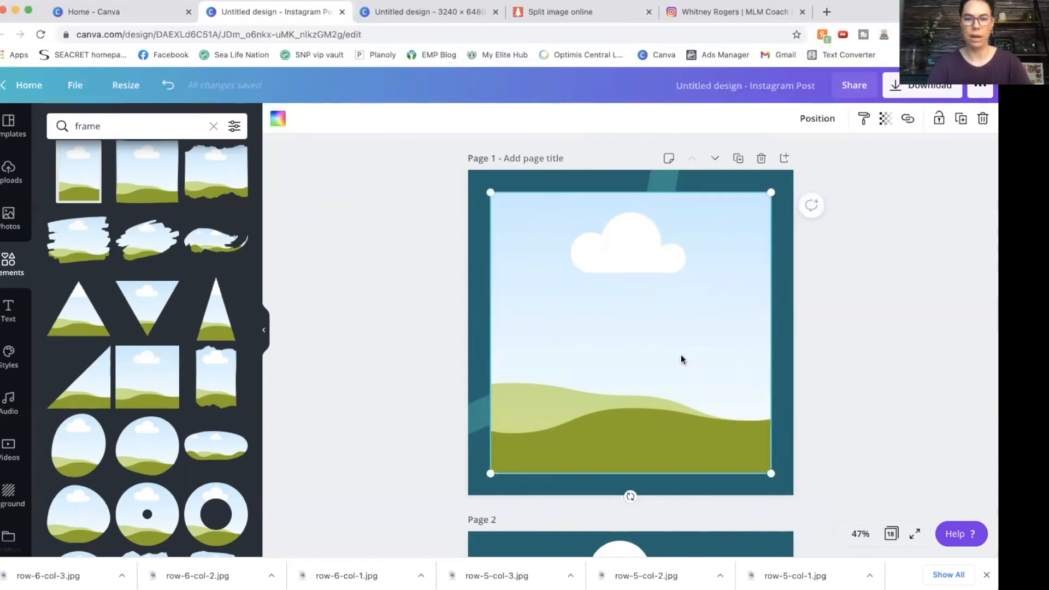
{"action": "scroll", "coordinate": [787, 449], "scroll_direction": "down", "scroll_amount": 10}
{"action": "left_click", "coordinate": [683, 436]}
{"action": "key", "text": "Delete"}
{"action": "scroll", "coordinate": [683, 437], "scroll_direction": "down", "scroll_amount": 10}
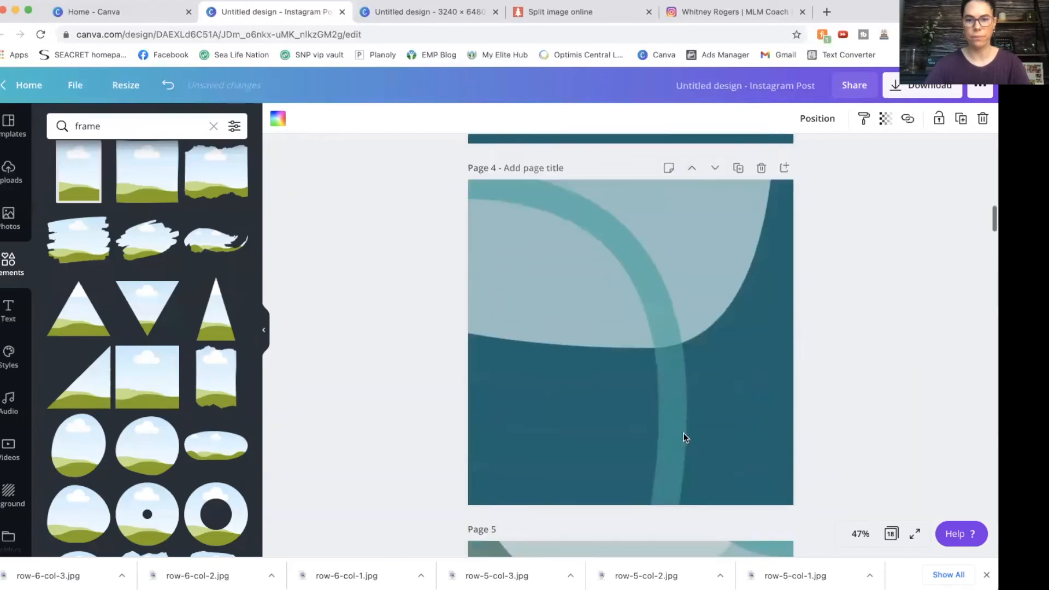
{"action": "left_click", "coordinate": [684, 437]}
{"action": "key", "text": "Delete"}
{"action": "scroll", "coordinate": [685, 437], "scroll_direction": "down", "scroll_amount": 5}
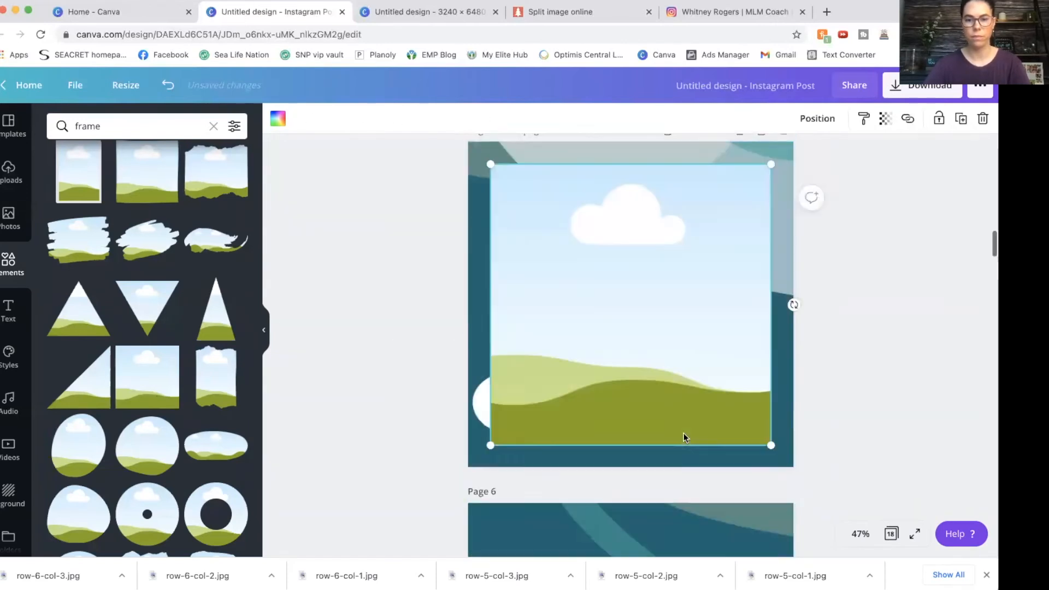
{"action": "scroll", "coordinate": [683, 437], "scroll_direction": "down", "scroll_amount": 3}
{"action": "left_click", "coordinate": [683, 436]}
{"action": "key", "text": "Delete"}
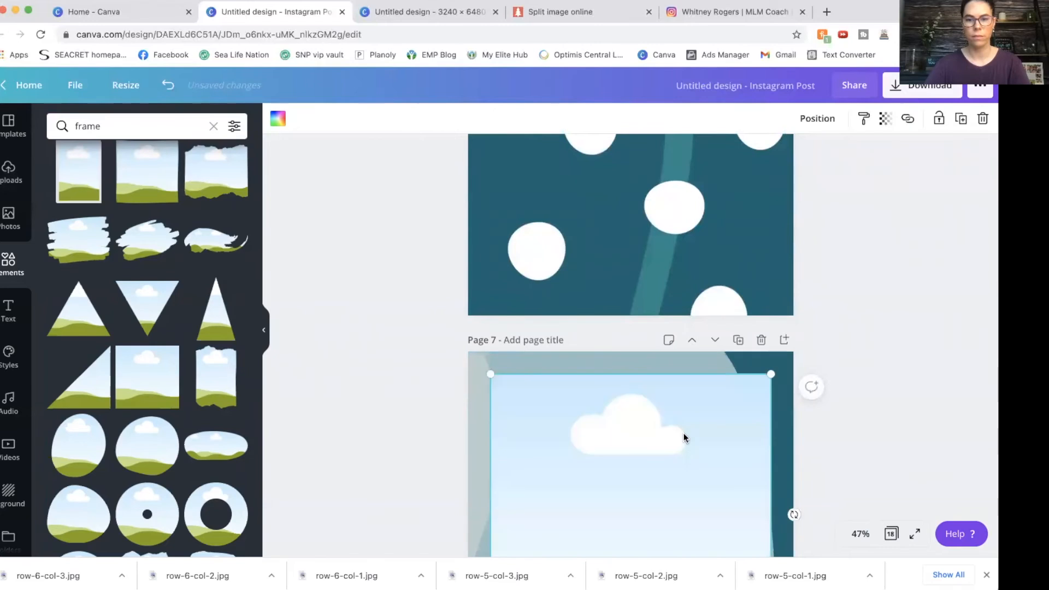
{"action": "scroll", "coordinate": [683, 437], "scroll_direction": "down", "scroll_amount": 3}
{"action": "scroll", "coordinate": [683, 435], "scroll_direction": "down", "scroll_amount": 6}
{"action": "left_click", "coordinate": [684, 435]}
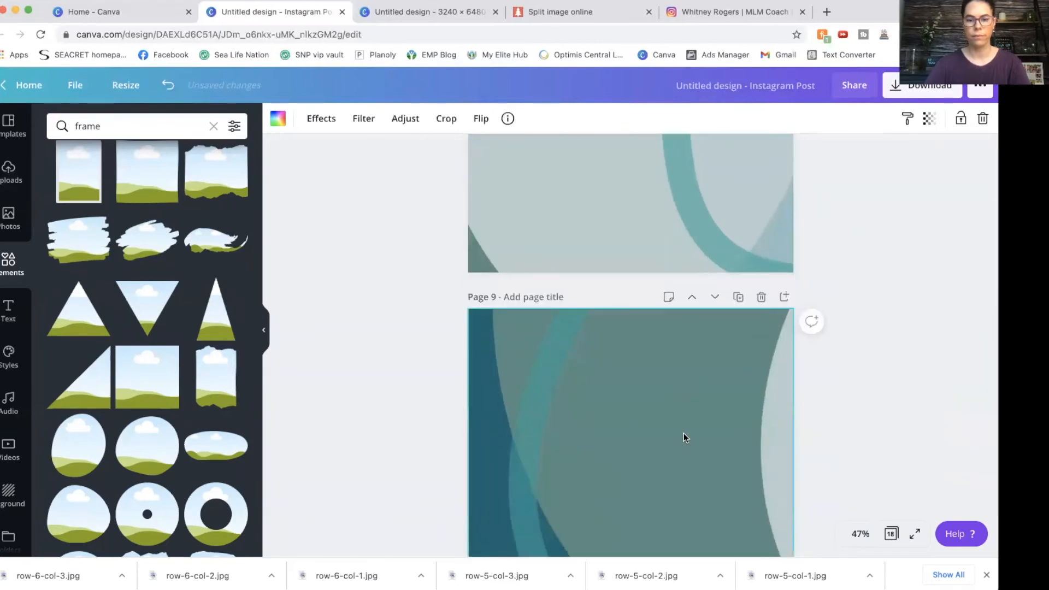
{"action": "key", "text": "Delete"}
- Paste the square frame onto the remaining odd-numbered pages, 11, 13, 15 and 17
{"action": "scroll", "coordinate": [684, 437], "scroll_direction": "down", "scroll_amount": 6}
{"action": "left_click", "coordinate": [683, 437]}
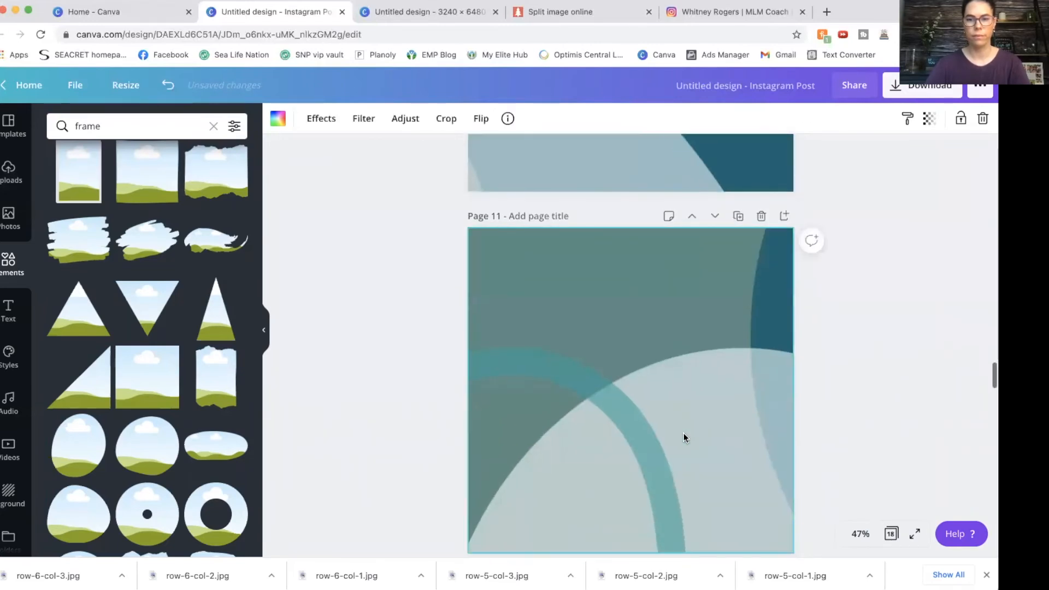
{"action": "key", "text": "Delete"}
{"action": "scroll", "coordinate": [683, 437], "scroll_direction": "down", "scroll_amount": 6}
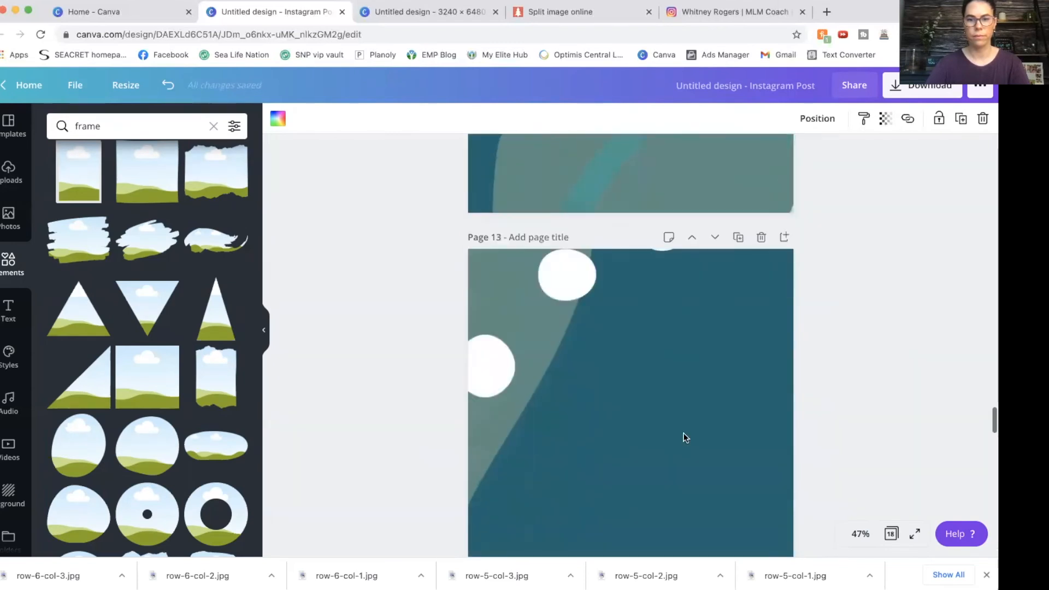
{"action": "left_click", "coordinate": [683, 437]}
{"action": "key", "text": "Delete"}
{"action": "scroll", "coordinate": [684, 437], "scroll_direction": "down", "scroll_amount": 6}
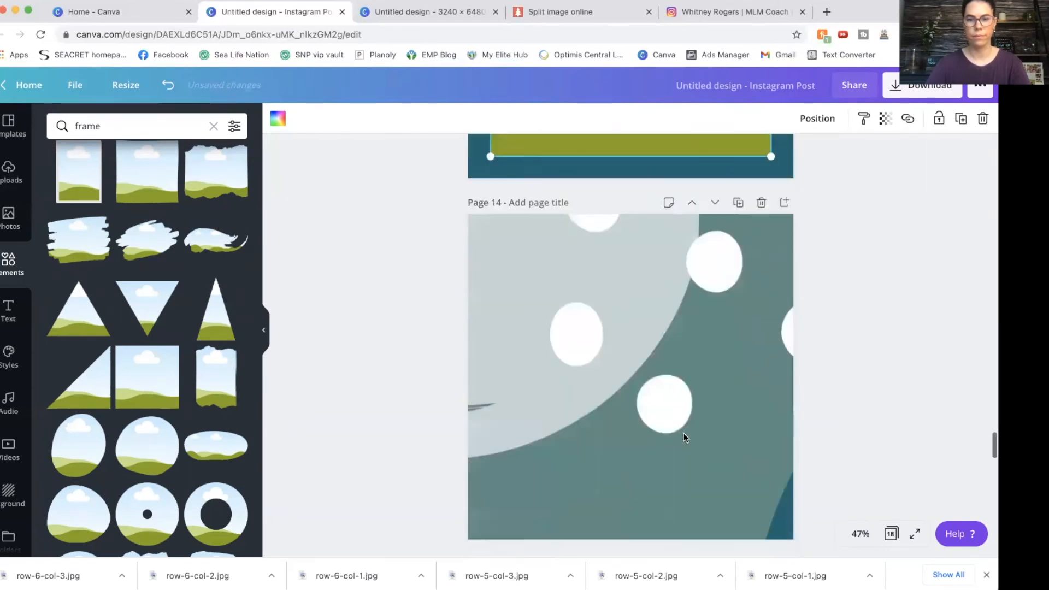
{"action": "left_click", "coordinate": [683, 437]}
{"action": "key", "text": "Delete"}
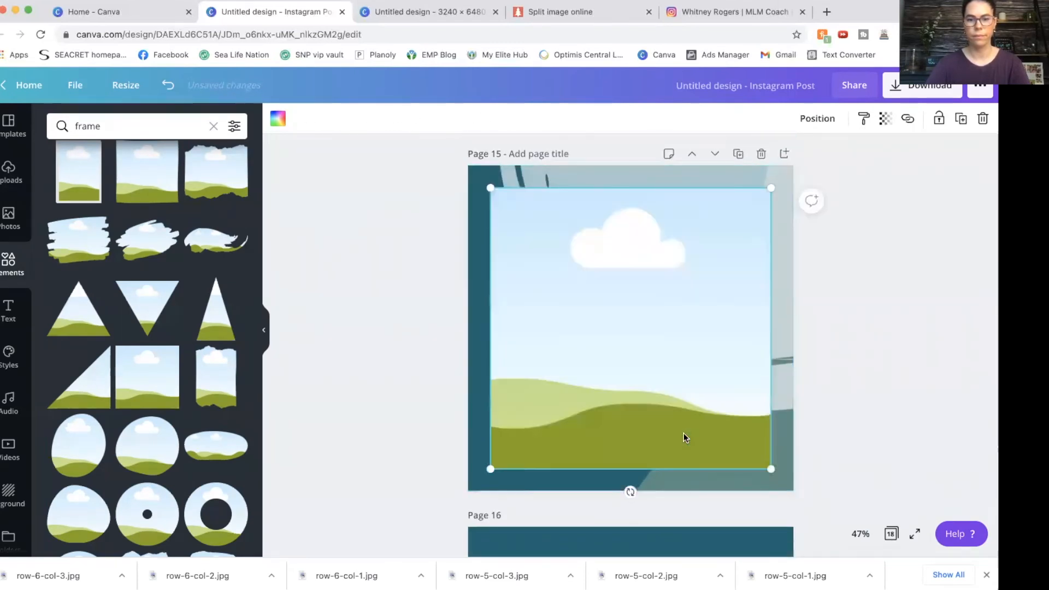
{"action": "scroll", "coordinate": [683, 437], "scroll_direction": "down", "scroll_amount": 6}
{"action": "scroll", "coordinate": [683, 437], "scroll_direction": "down", "scroll_amount": 2}
{"action": "left_click", "coordinate": [670, 348]}
{"action": "key", "text": "Delete"}
- Clear the frame search and add a basic square shape to page 2
{"action": "scroll", "coordinate": [670, 348], "scroll_direction": "down", "scroll_amount": 3}
{"action": "scroll", "coordinate": [671, 352], "scroll_direction": "up", "scroll_amount": 20}
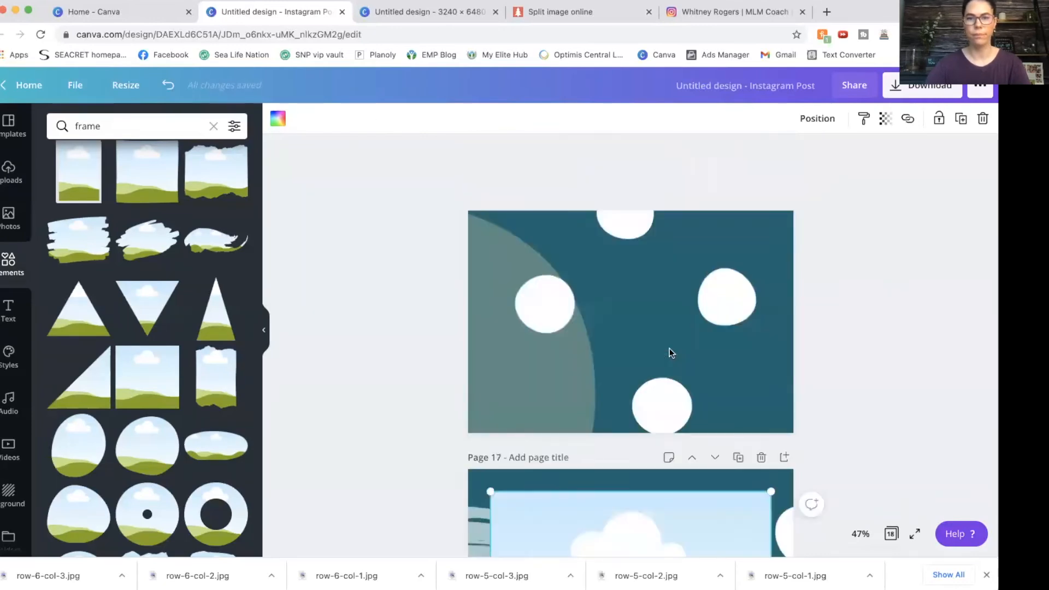
{"action": "scroll", "coordinate": [671, 352], "scroll_direction": "up", "scroll_amount": 2}
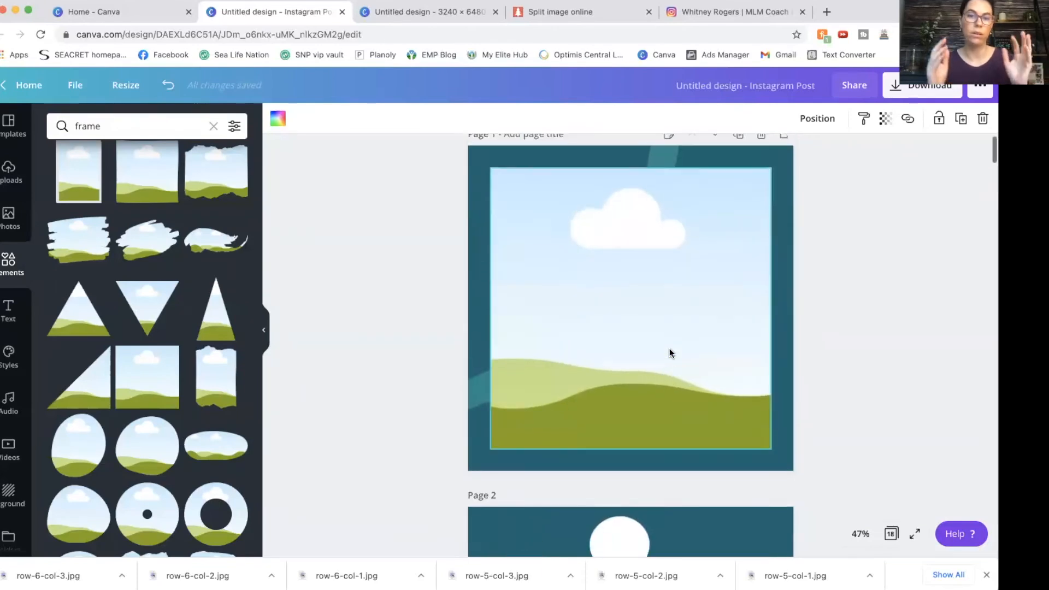
{"action": "scroll", "coordinate": [670, 352], "scroll_direction": "down", "scroll_amount": 3}
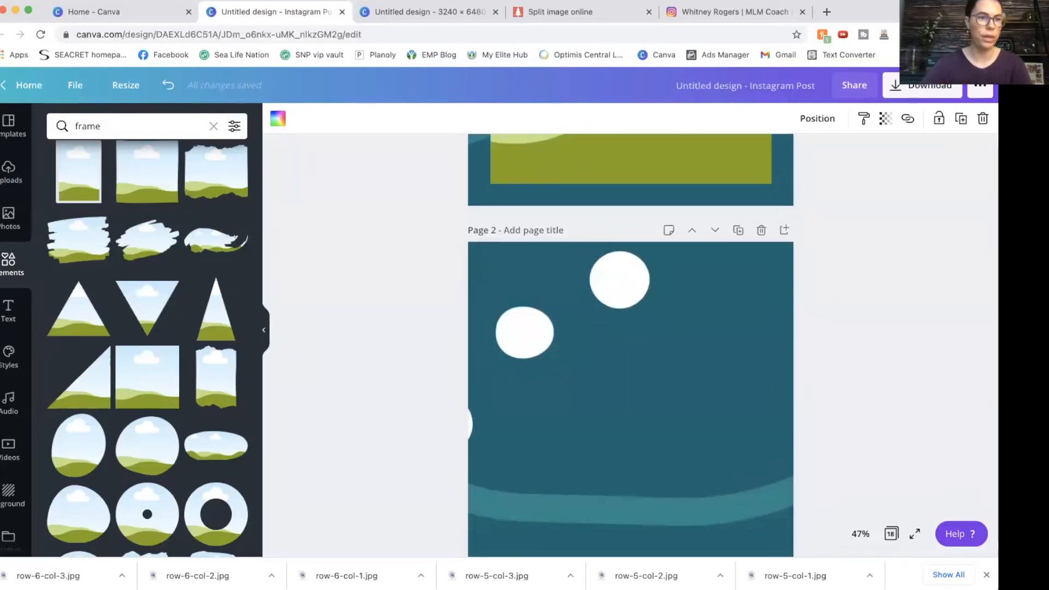
{"action": "left_click", "coordinate": [10, 268]}
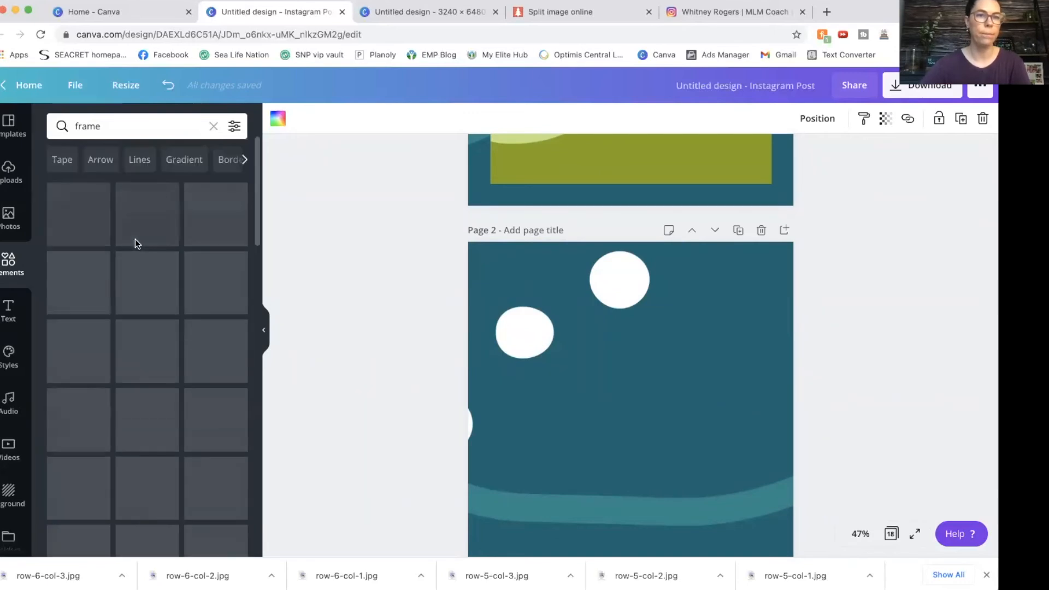
{"action": "left_click", "coordinate": [214, 125]}
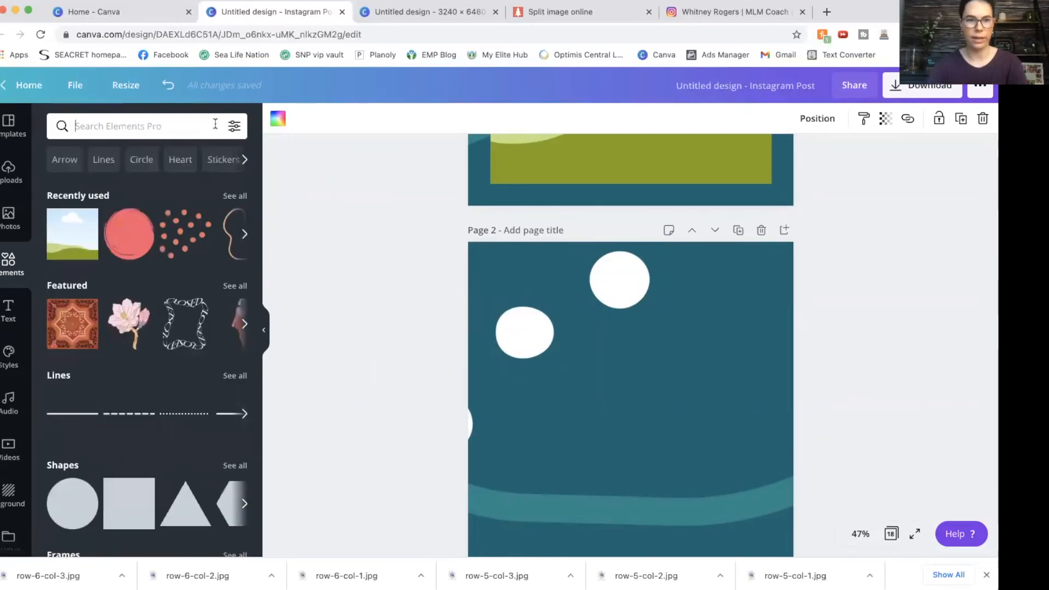
{"action": "left_click", "coordinate": [140, 508]}
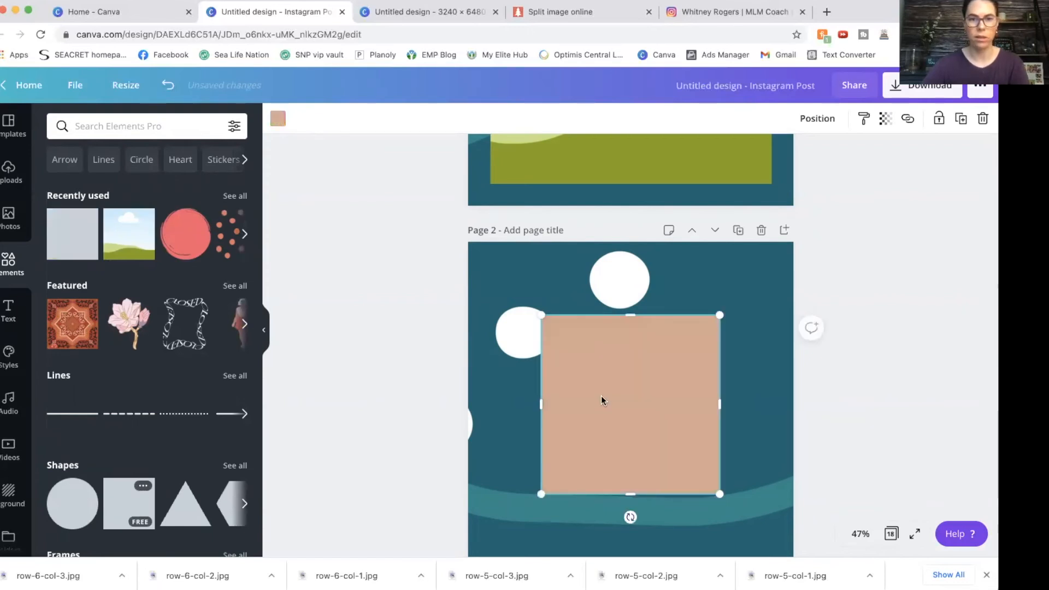
- Recolor the square on page 2 white and enlarge it to leave a narrow border of background around it
{"action": "left_click", "coordinate": [277, 119]}
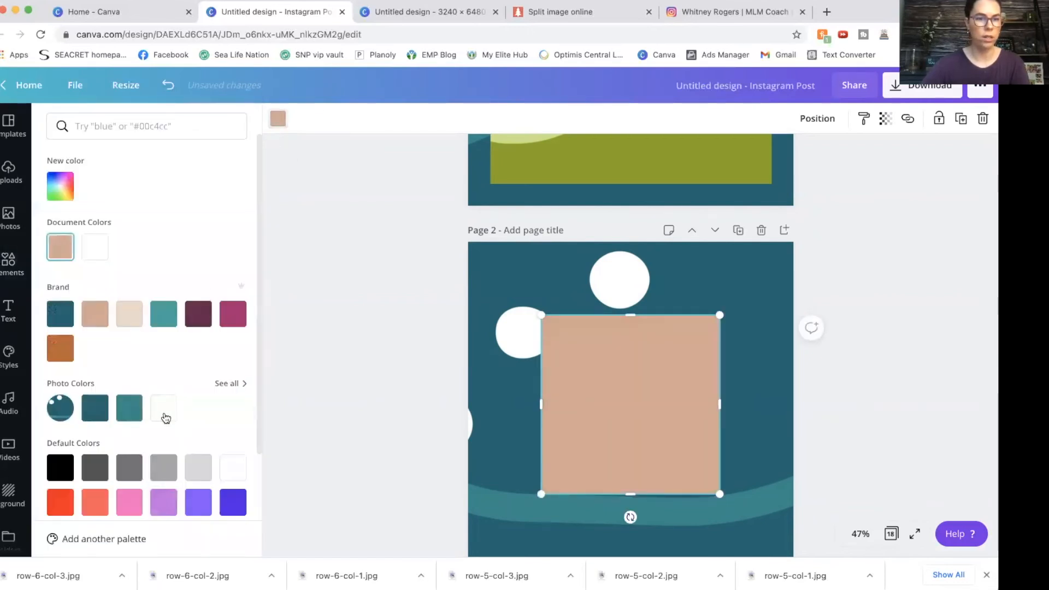
{"action": "left_click", "coordinate": [163, 407]}
{"action": "left_click_drag", "start_coordinate": [540, 314], "coordinate": [476, 271]}
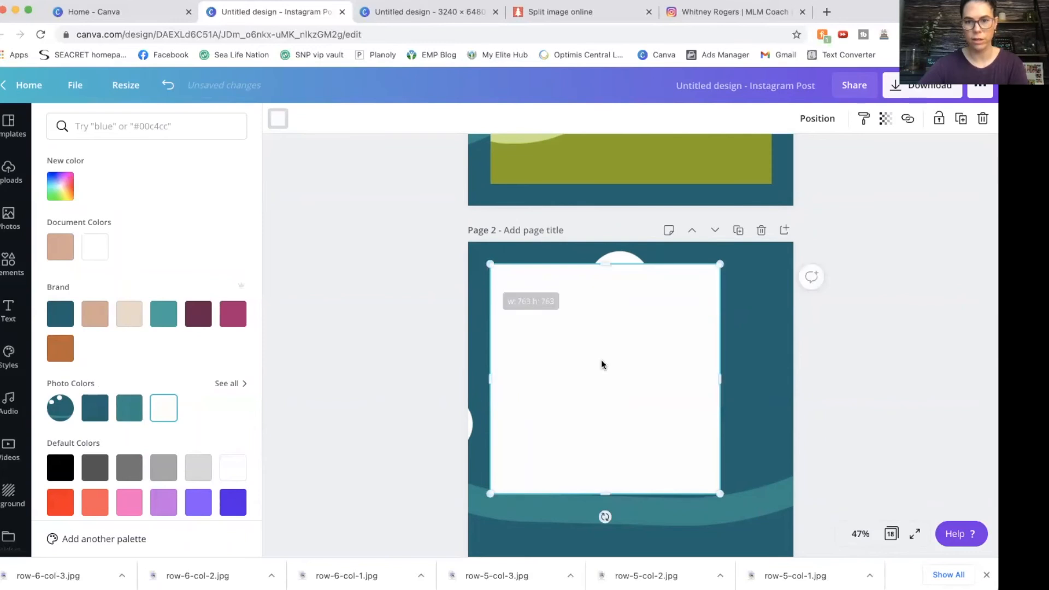
{"action": "left_click_drag", "start_coordinate": [721, 495], "coordinate": [776, 534]}
- Copy the white square from page 2 and paste it onto pages 4, 6, 8 and 10
{"action": "scroll", "coordinate": [842, 459], "scroll_direction": "down", "scroll_amount": 4}
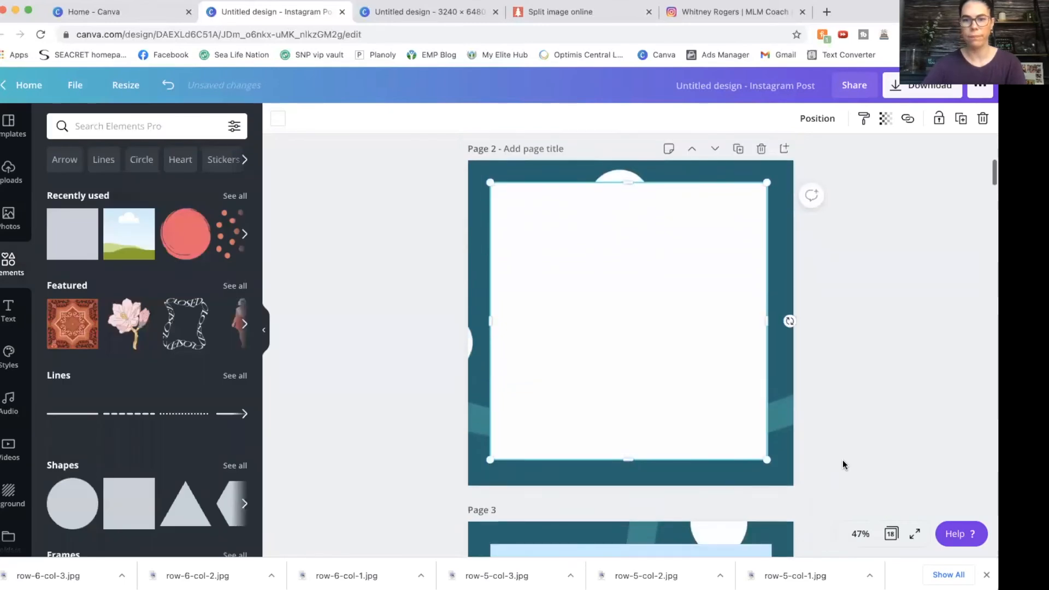
{"action": "scroll", "coordinate": [660, 302], "scroll_direction": "down", "scroll_amount": 10}
{"action": "left_click", "coordinate": [659, 302]}
{"action": "key", "text": "ctrl+v"}
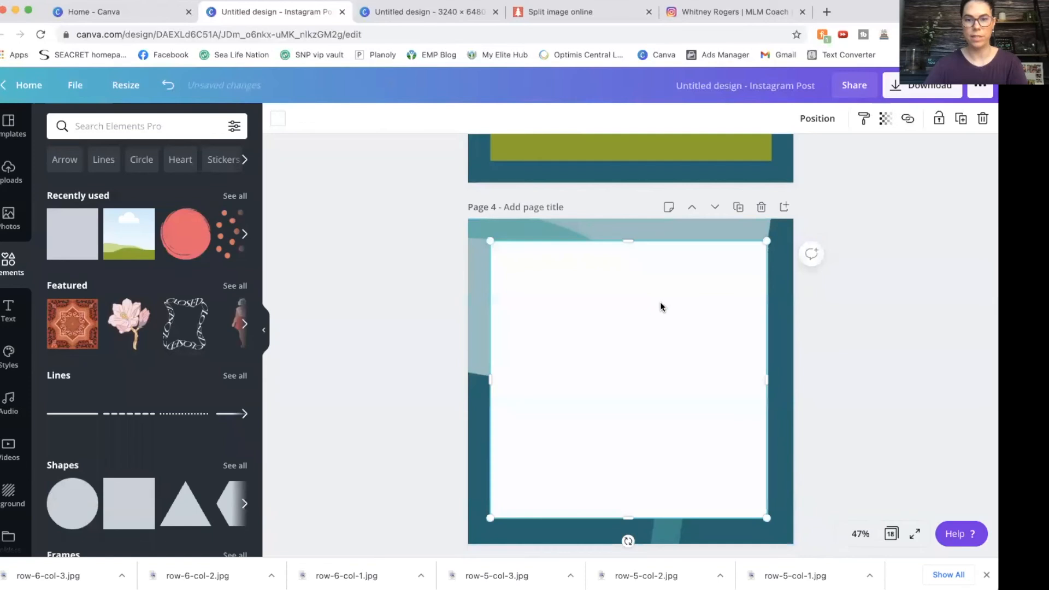
{"action": "scroll", "coordinate": [660, 302], "scroll_direction": "down", "scroll_amount": 8}
{"action": "scroll", "coordinate": [659, 301], "scroll_direction": "down", "scroll_amount": 4}
{"action": "left_click", "coordinate": [659, 301]}
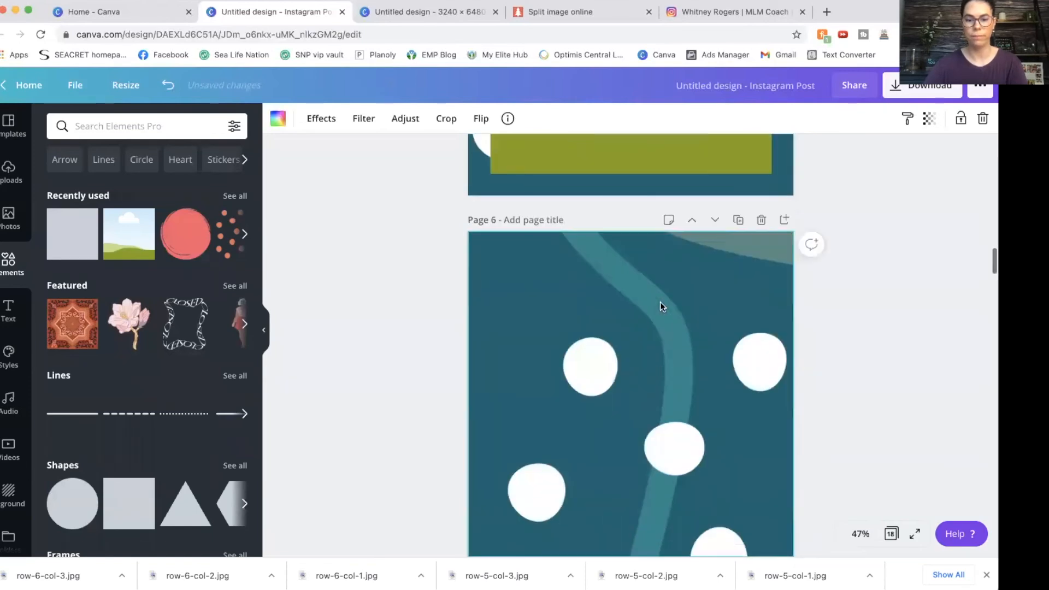
{"action": "key", "text": "ctrl+v"}
{"action": "scroll", "coordinate": [660, 302], "scroll_direction": "down", "scroll_amount": 4}
{"action": "scroll", "coordinate": [660, 301], "scroll_direction": "down", "scroll_amount": 6}
{"action": "left_click", "coordinate": [644, 396]}
{"action": "key", "text": "ctrl+v"}
{"action": "scroll", "coordinate": [643, 396], "scroll_direction": "down", "scroll_amount": 6}
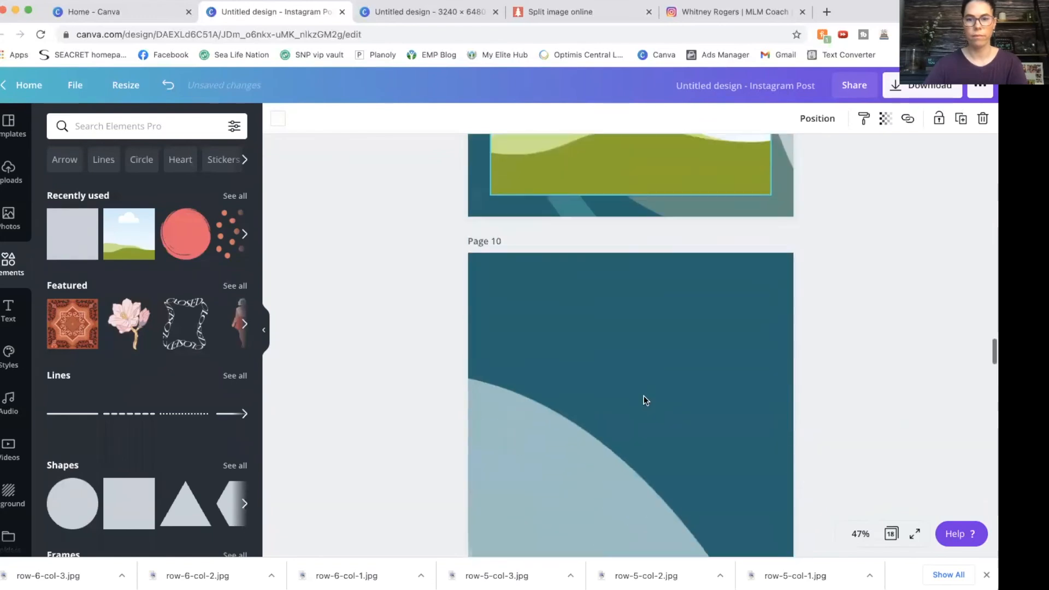
{"action": "left_click", "coordinate": [644, 395]}
{"action": "key", "text": "ctrl+v"}
- Paste the white square onto the remaining even-numbered pages, 12, 14, 16 and 18
{"action": "scroll", "coordinate": [643, 395], "scroll_direction": "down", "scroll_amount": 6}
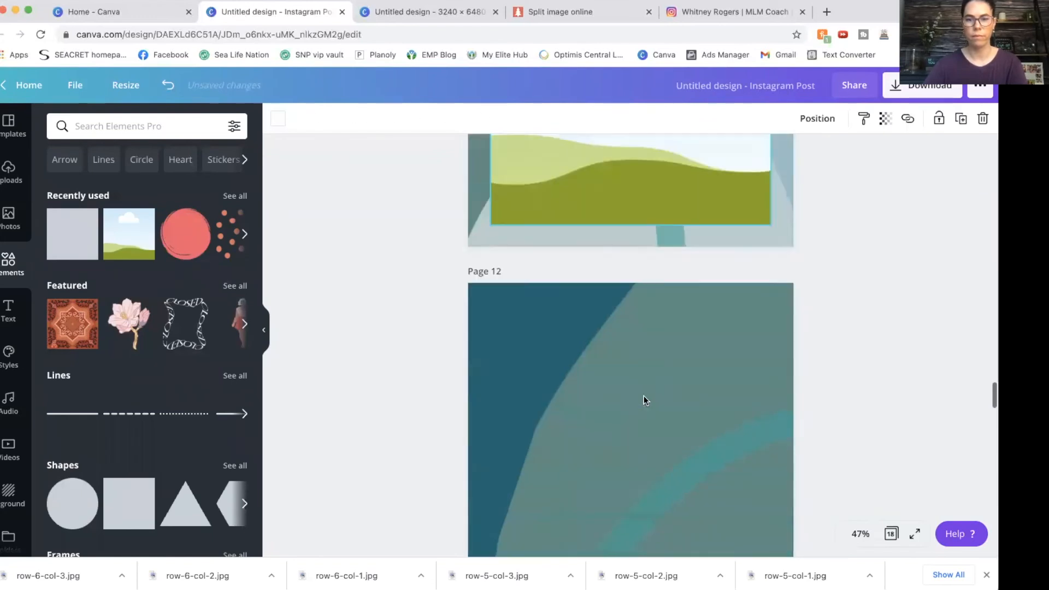
{"action": "left_click", "coordinate": [643, 395]}
{"action": "key", "text": "ctrl+v"}
{"action": "scroll", "coordinate": [644, 395], "scroll_direction": "down", "scroll_amount": 6}
{"action": "left_click", "coordinate": [643, 395]}
{"action": "key", "text": "ctrl+v"}
{"action": "scroll", "coordinate": [644, 396], "scroll_direction": "down", "scroll_amount": 6}
{"action": "left_click", "coordinate": [644, 395]}
{"action": "key", "text": "ctrl+v"}
{"action": "scroll", "coordinate": [644, 396], "scroll_direction": "down", "scroll_amount": 2}
{"action": "scroll", "coordinate": [644, 396], "scroll_direction": "down", "scroll_amount": 6}
{"action": "left_click", "coordinate": [643, 395]}
{"action": "key", "text": "ctrl+v"}
- Fill the photo frame on page 1 with the uploaded portrait of the woman in glasses and a denim jacket
{"action": "scroll", "coordinate": [643, 395], "scroll_direction": "down", "scroll_amount": 1}
{"action": "scroll", "coordinate": [643, 396], "scroll_direction": "up", "scroll_amount": 20}
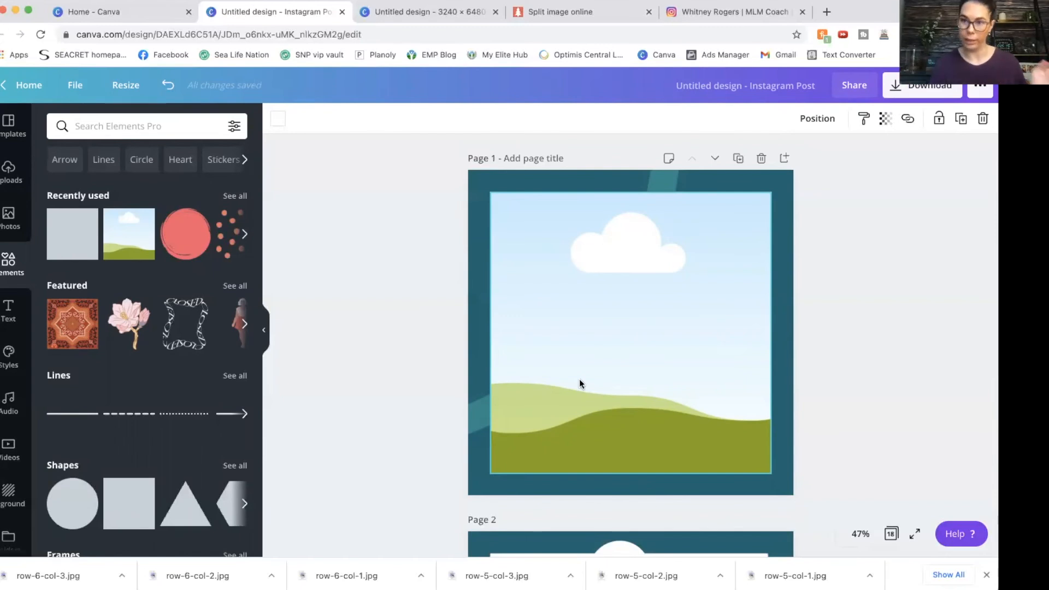
{"action": "left_click", "coordinate": [9, 172]}
{"action": "scroll", "coordinate": [126, 390], "scroll_direction": "down", "scroll_amount": 10}
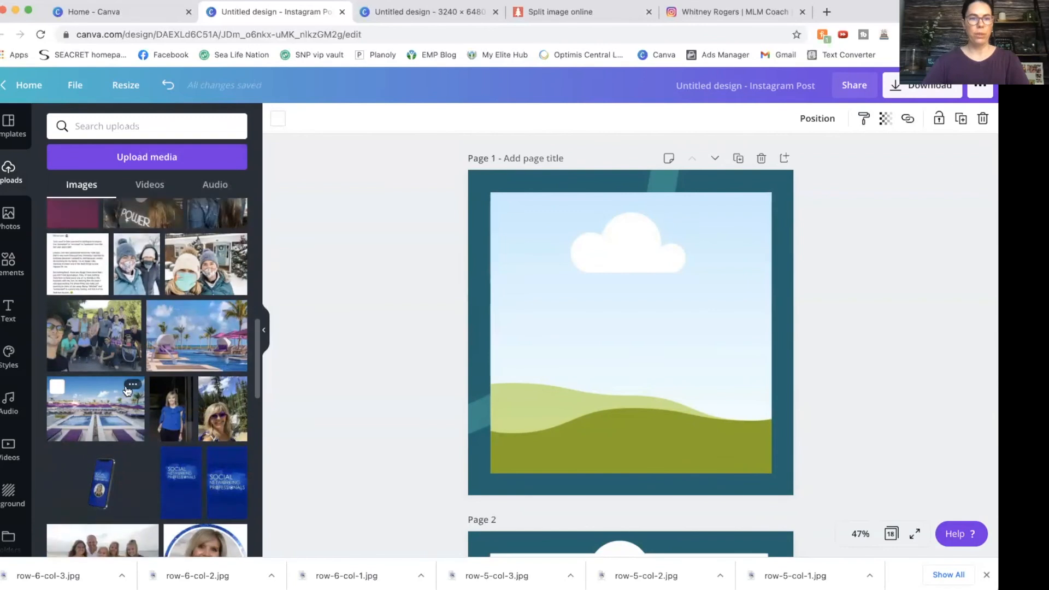
{"action": "scroll", "coordinate": [211, 412], "scroll_direction": "up", "scroll_amount": 4}
{"action": "left_click_drag", "start_coordinate": [216, 413], "coordinate": [533, 286]}
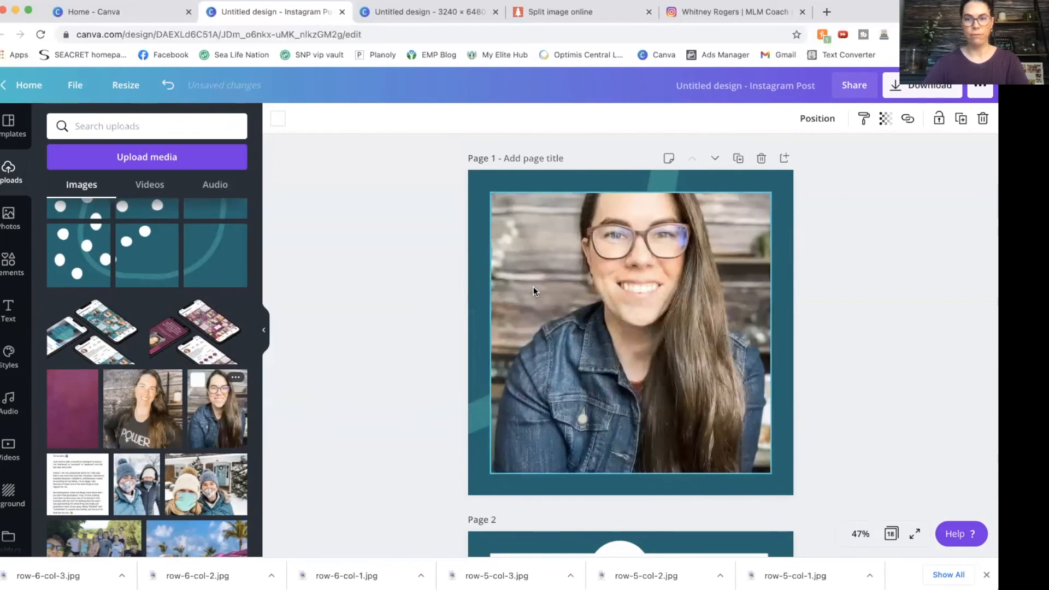
- Reposition the portrait downward inside the page 1 frame so the whole head fits within the crop
{"action": "left_click", "coordinate": [533, 286]}
{"action": "left_click", "coordinate": [400, 119]}
{"action": "left_click_drag", "start_coordinate": [568, 285], "coordinate": [565, 336]}
{"action": "left_click", "coordinate": [376, 326]}
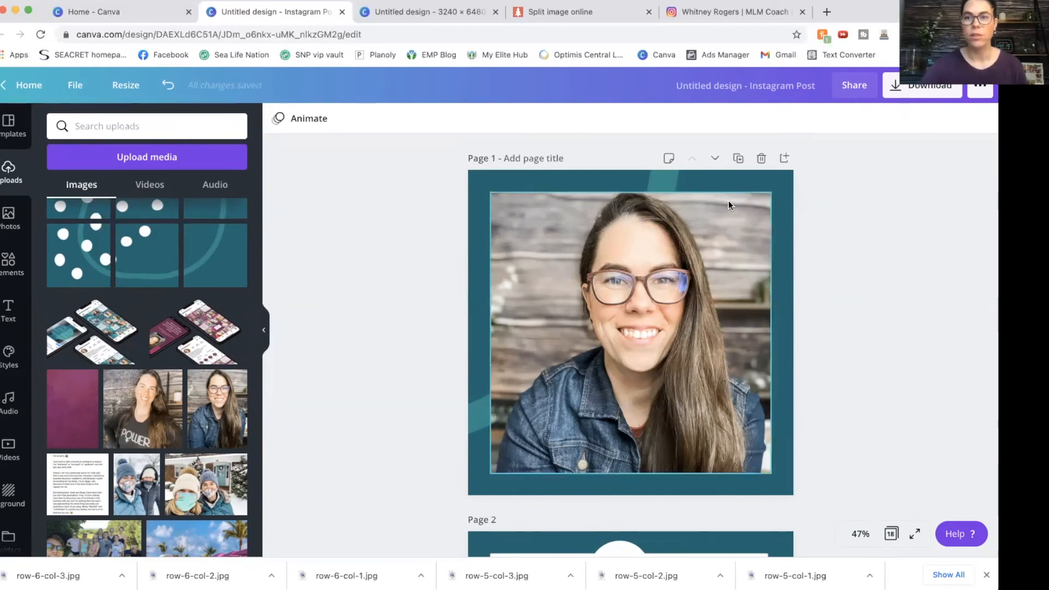
- Restrict the download selection to page 1 only, and close the download settings without downloading
{"action": "left_click", "coordinate": [906, 96]}
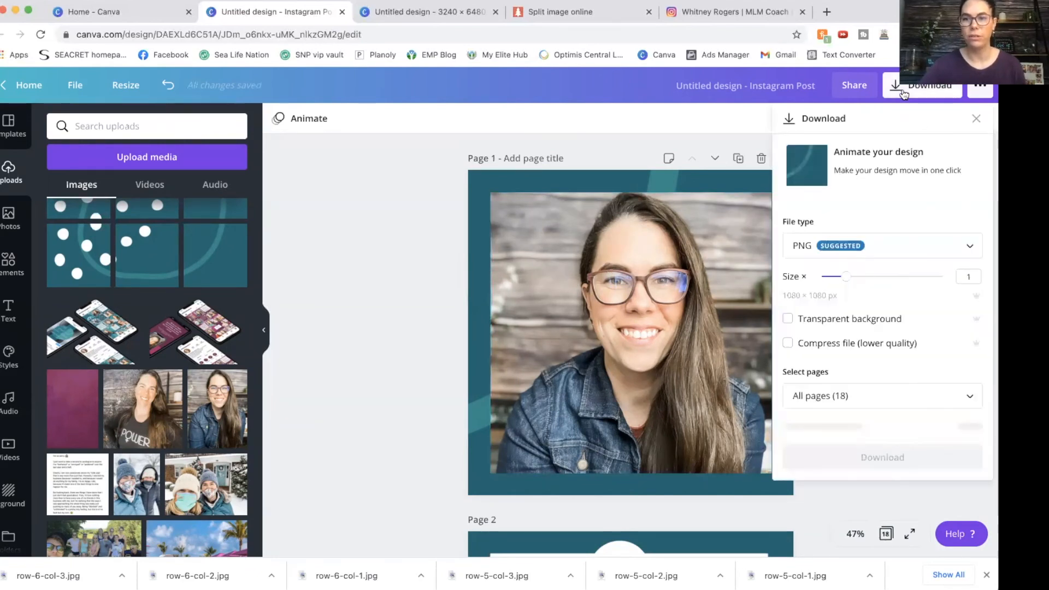
{"action": "left_click", "coordinate": [817, 395]}
{"action": "left_click", "coordinate": [843, 227]}
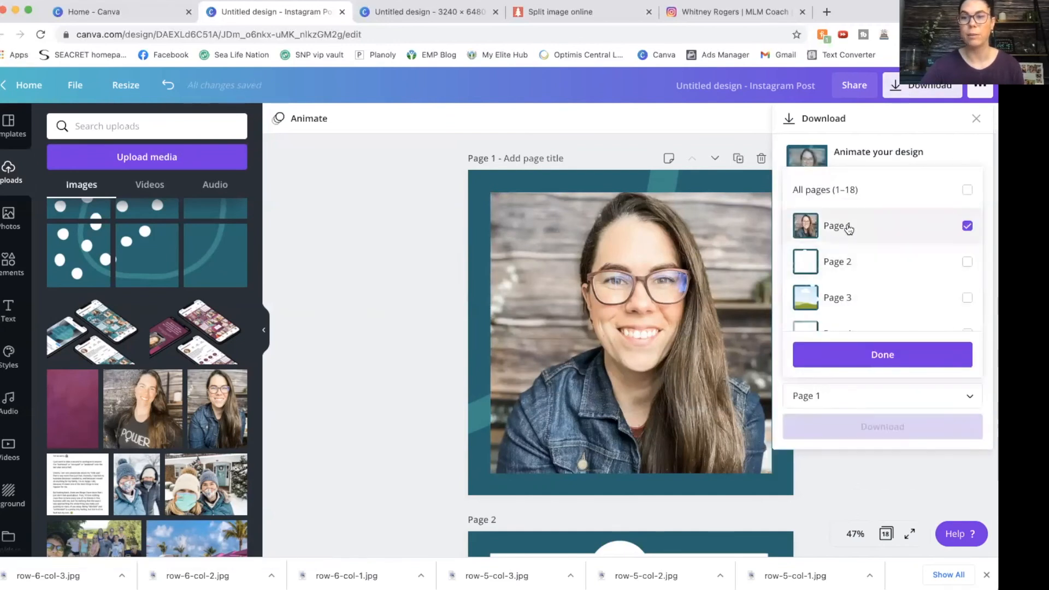
{"action": "left_click", "coordinate": [866, 357]}
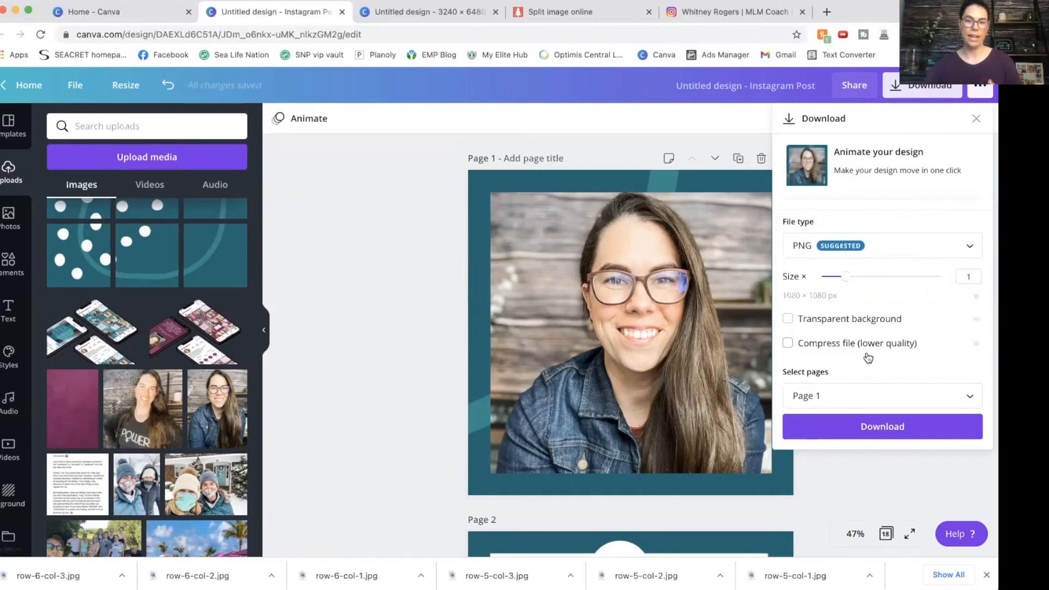
{"action": "left_click", "coordinate": [454, 445]}
- Review the template's pages from page 2 through page 18 and return to page 1
{"action": "scroll", "coordinate": [453, 444], "scroll_direction": "down", "scroll_amount": 5}
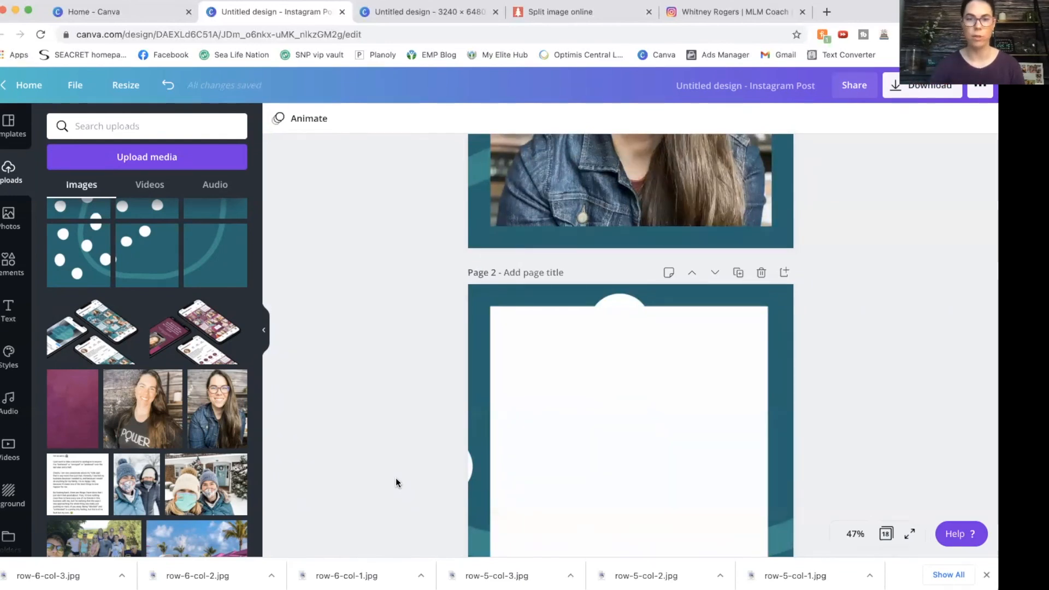
{"action": "scroll", "coordinate": [395, 477], "scroll_direction": "down", "scroll_amount": 20}
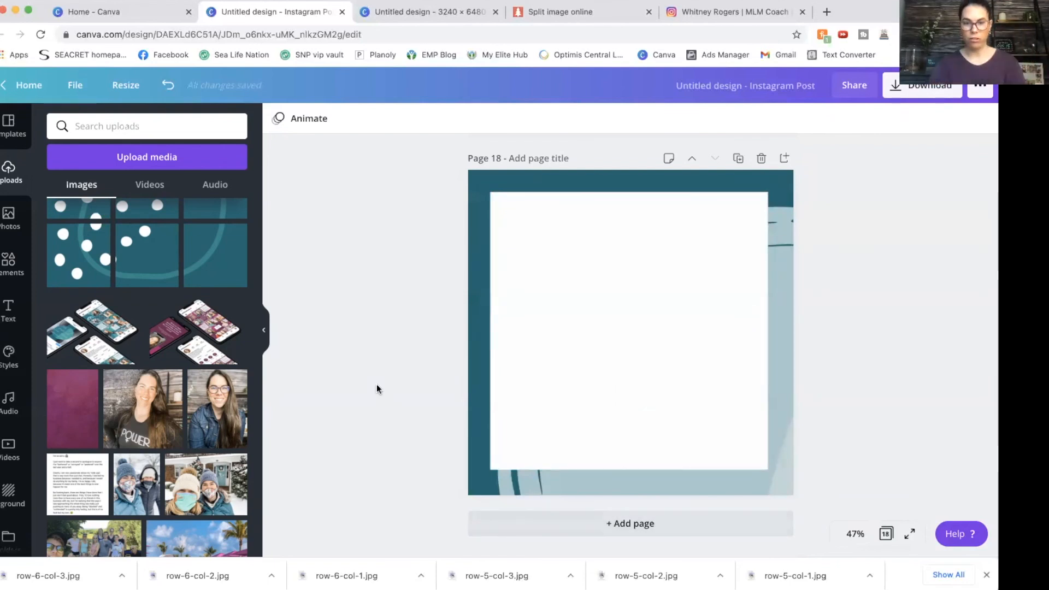
{"action": "scroll", "coordinate": [375, 384], "scroll_direction": "up", "scroll_amount": 10}
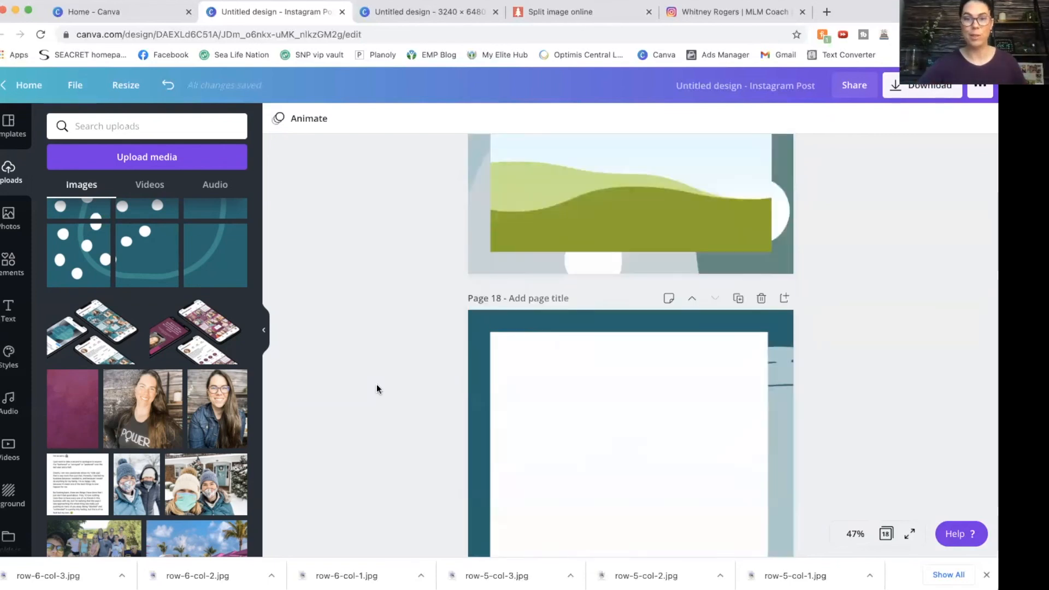
{"action": "scroll", "coordinate": [377, 388], "scroll_direction": "up", "scroll_amount": 5}
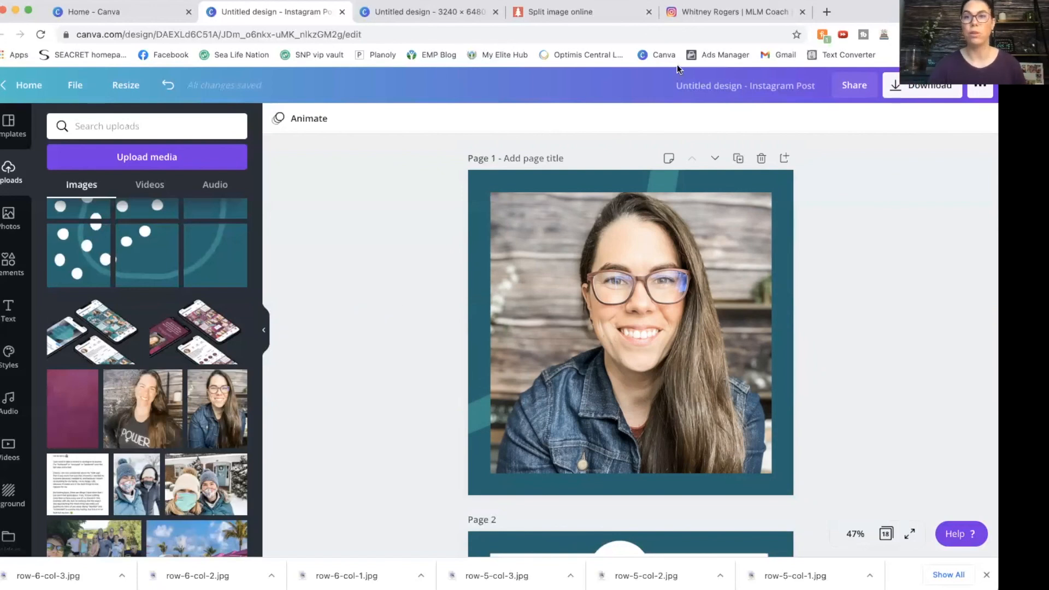
- Switch to the Instagram profile and examine how the framed photo and text posts line up across the feed grid
{"action": "left_click", "coordinate": [716, 13]}
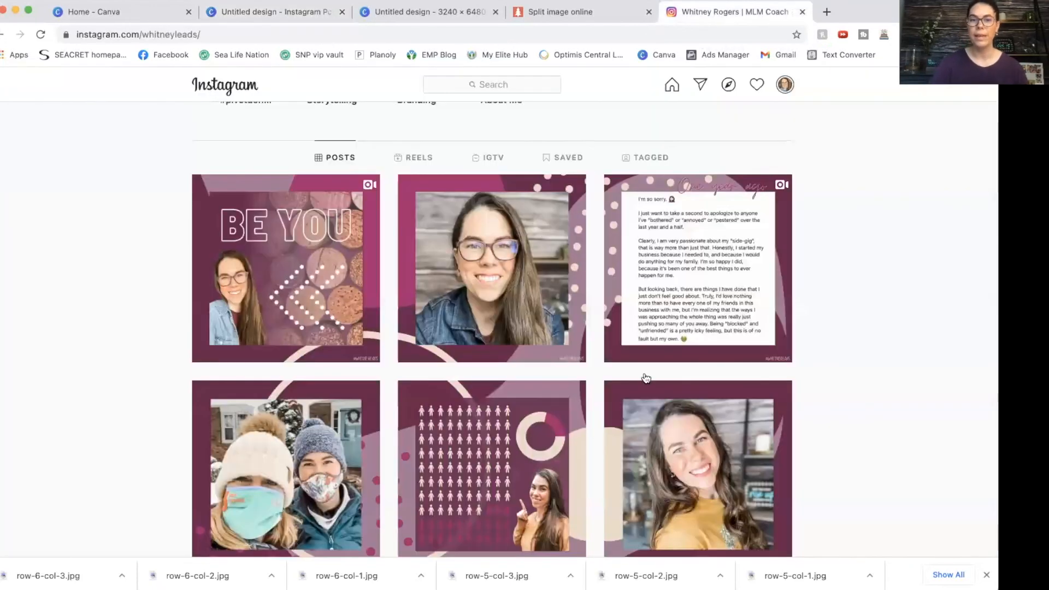
{"action": "scroll", "coordinate": [645, 375], "scroll_direction": "down", "scroll_amount": 15}
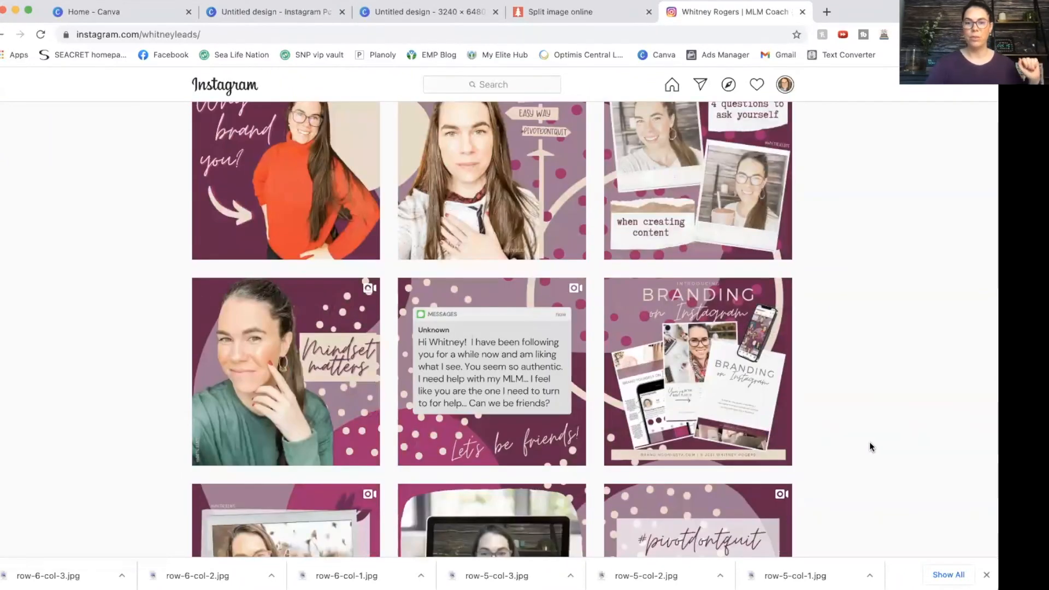
{"action": "scroll", "coordinate": [870, 442], "scroll_direction": "down", "scroll_amount": 10}
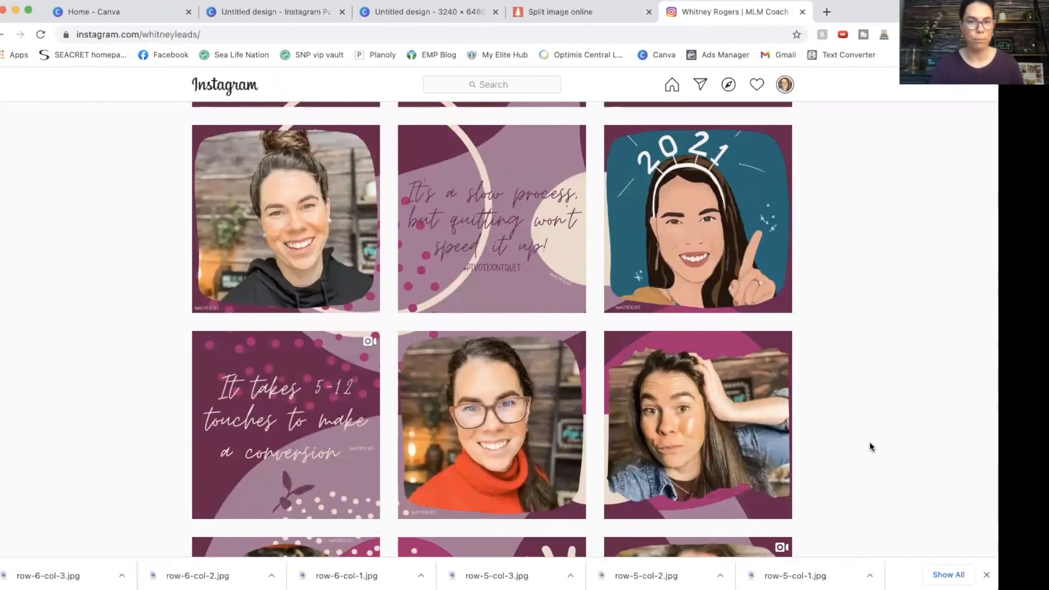
{"action": "scroll", "coordinate": [838, 280], "scroll_direction": "up", "scroll_amount": 20}
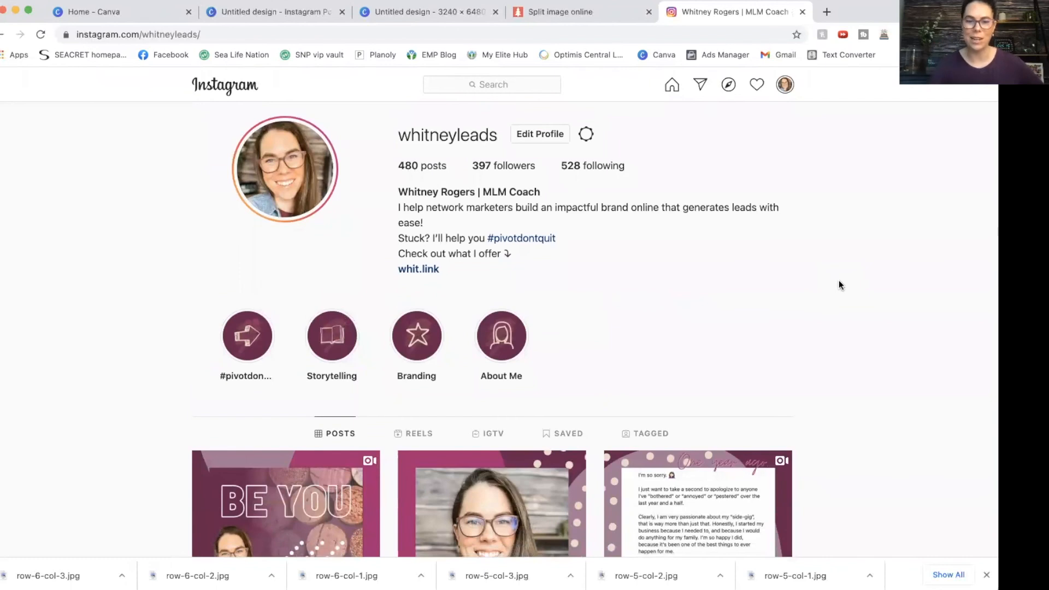
{"action": "scroll", "coordinate": [838, 281], "scroll_direction": "down", "scroll_amount": 7}
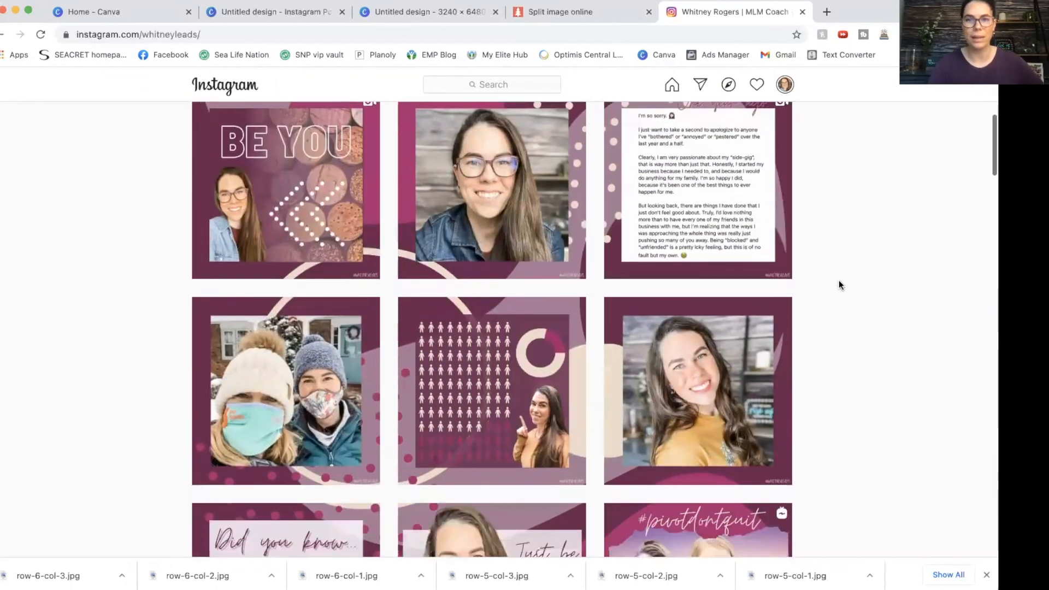